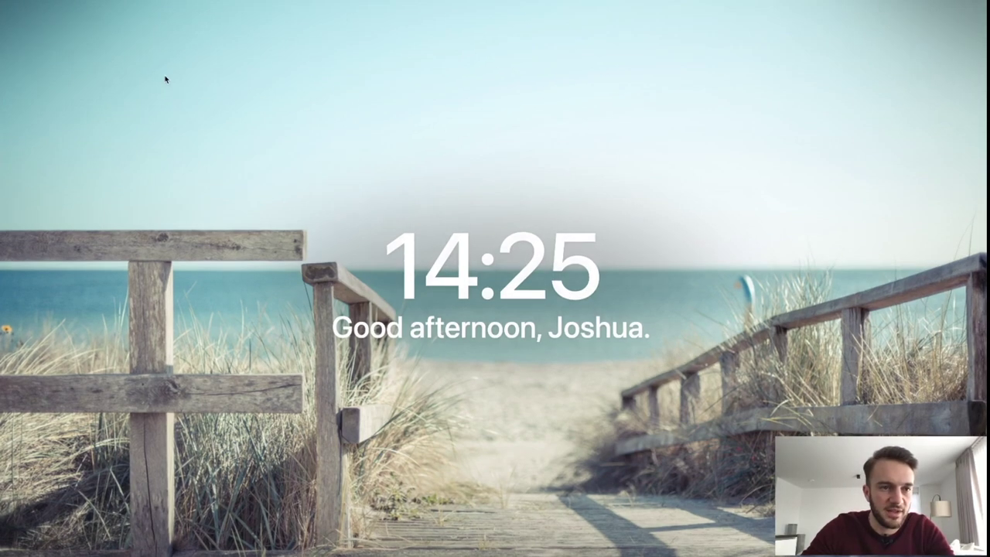
# Exit Chrome full-screen so the toolbar and address bar show over the new tab page.
pyautogui.press('super+shift+f')
# Load the myip.ms world websites database page from the address bar.
pyautogui.click(143, 6)
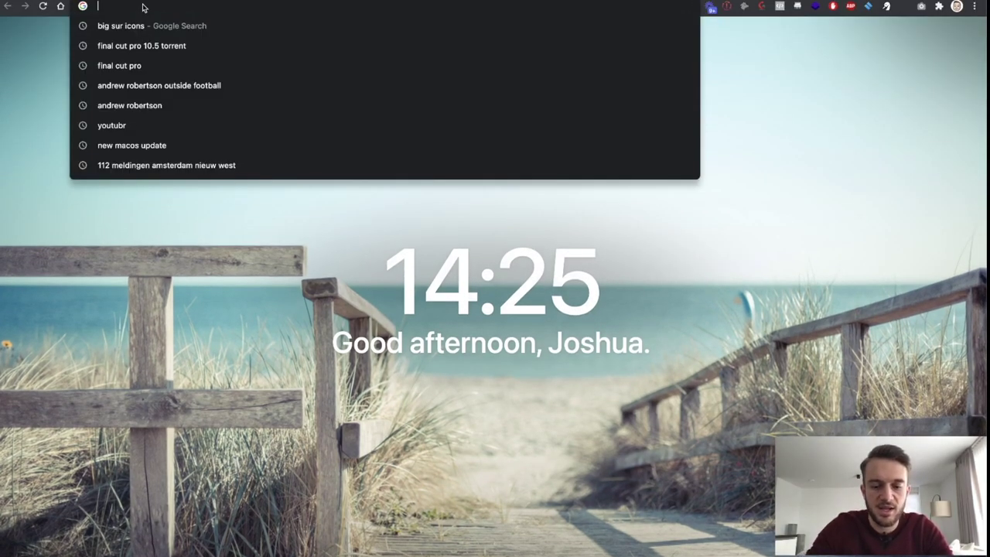
pyautogui.write('myip.ms/browse/sites/1')
pyautogui.press('Return')
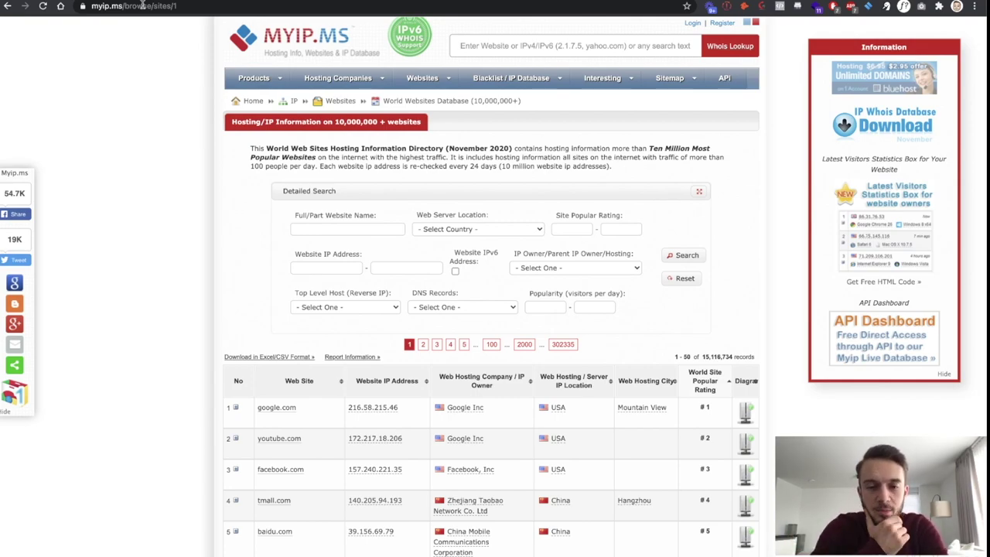
# Choose Shopify, Inc in the IP Owner/Hosting dropdown.
pyautogui.click(554, 265)
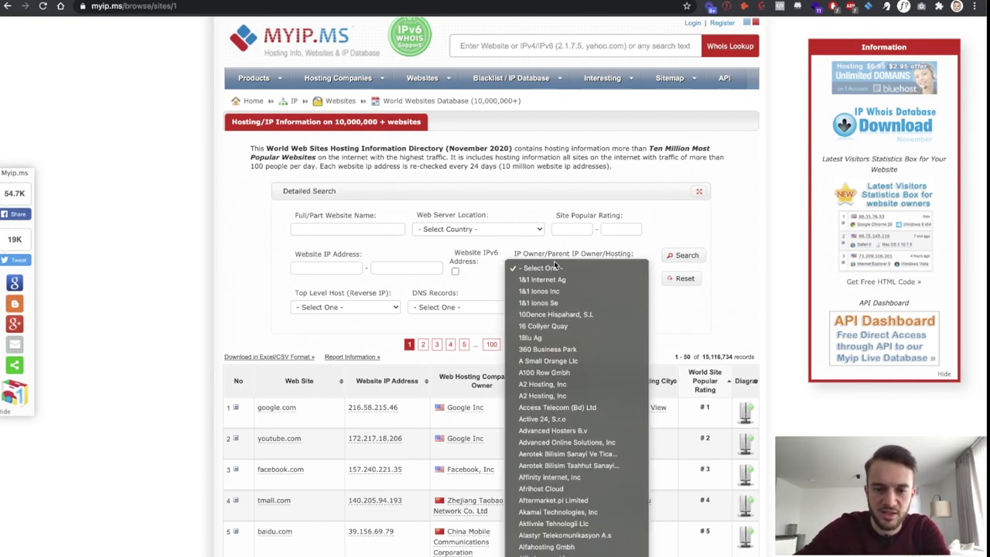
pyautogui.write('sk')
pyautogui.scroll(-3, 554, 264)
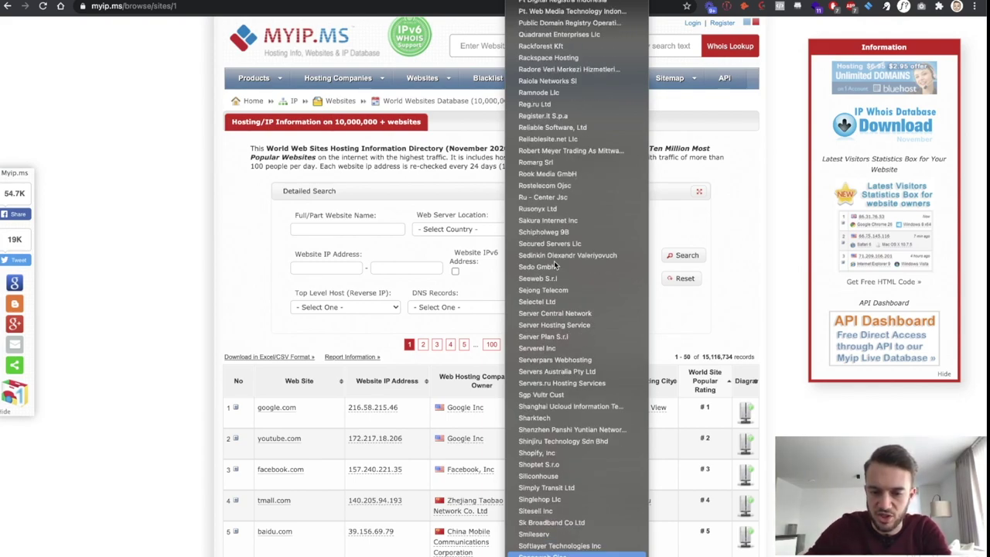
pyautogui.write('sask')
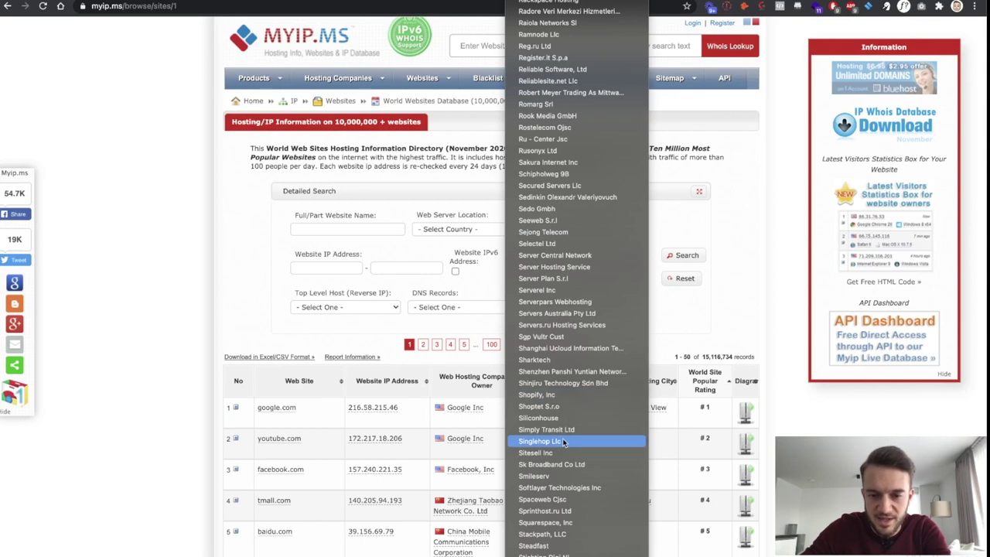
pyautogui.scroll(-3, 563, 441)
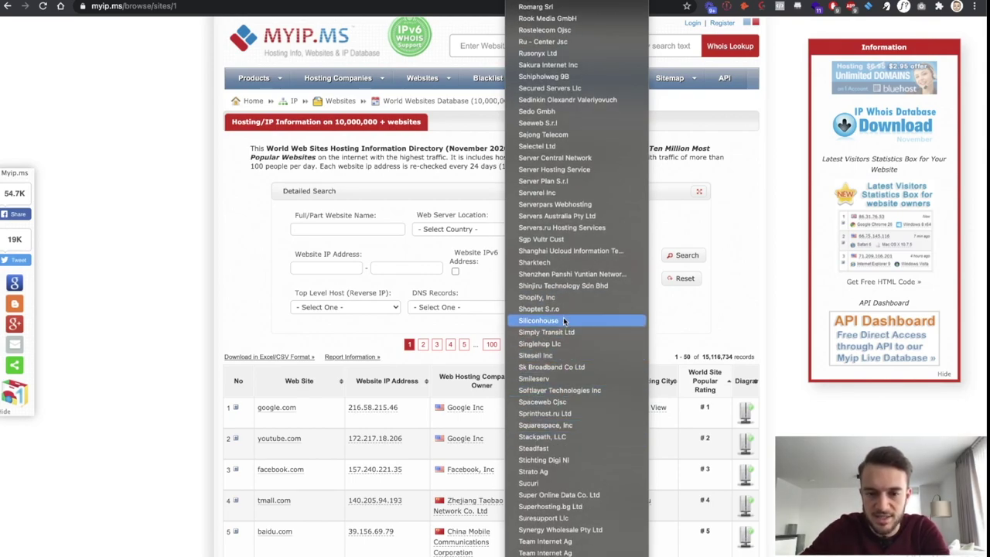
pyautogui.click(560, 297)
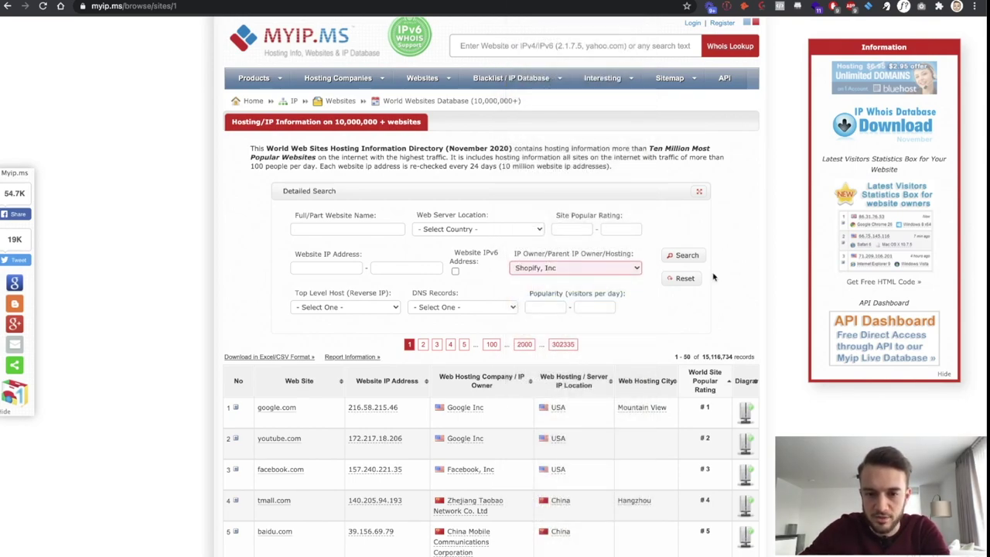
# Pass the human check and run the search for sites hosted by Shopify, Inc.
pyautogui.click(693, 254)
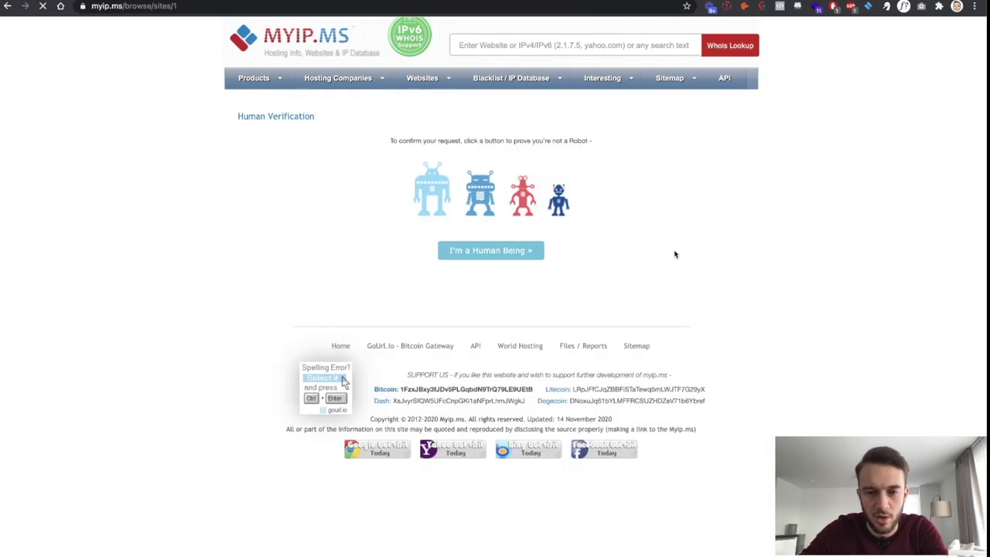
pyautogui.click(516, 255)
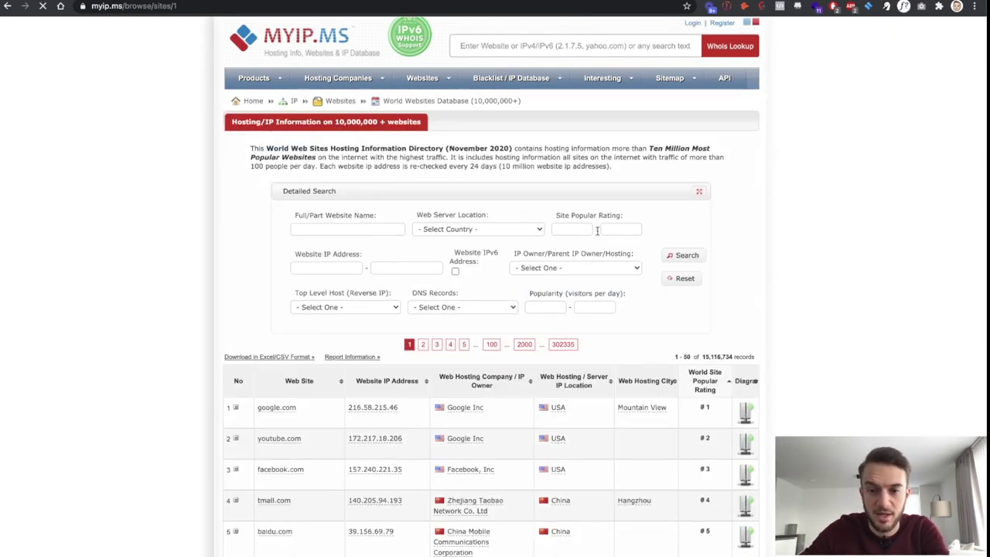
pyautogui.click(522, 269)
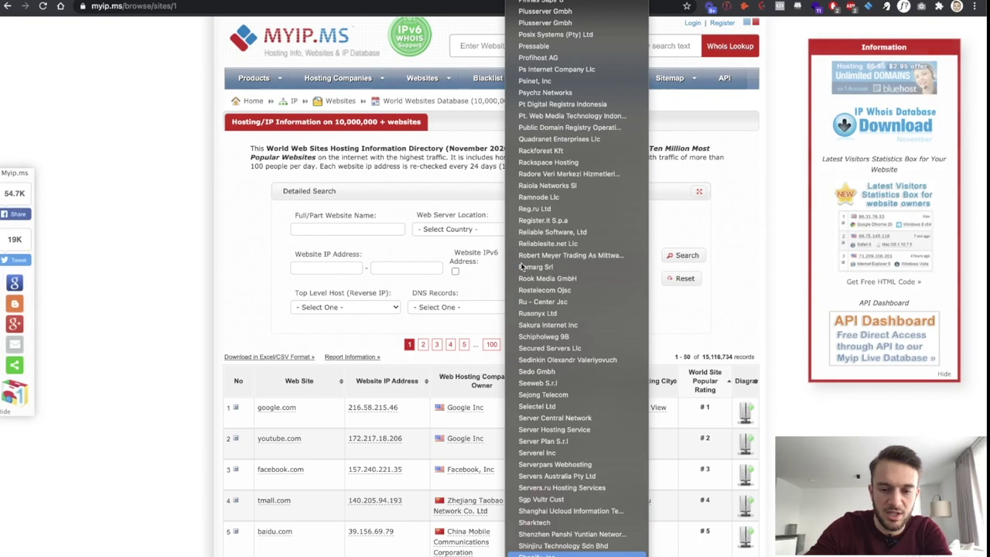
pyautogui.press('Return')
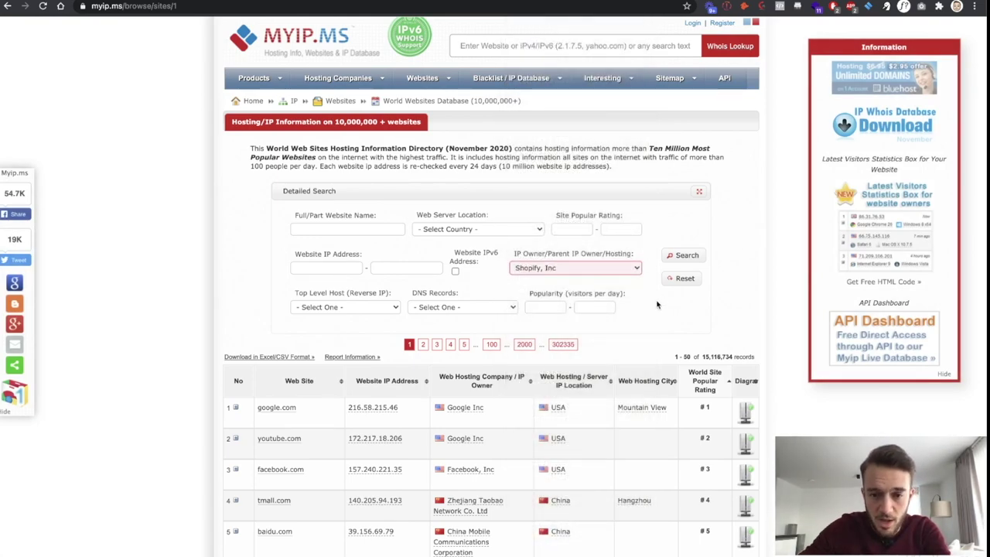
pyautogui.click(687, 258)
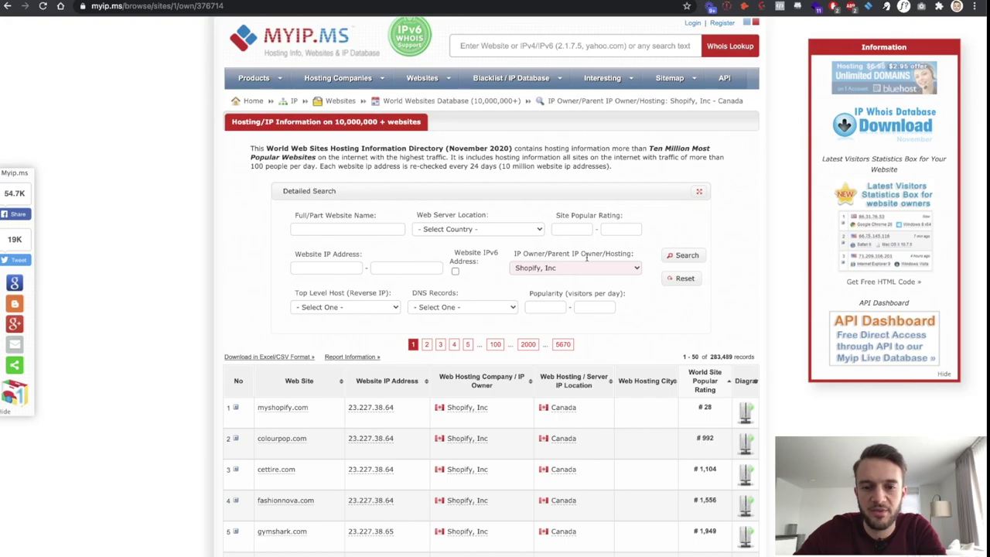
# Scroll through the 283,489 Shopify-hosted sites, then jump to results page 100.
pyautogui.scroll(-10, 460, 266)
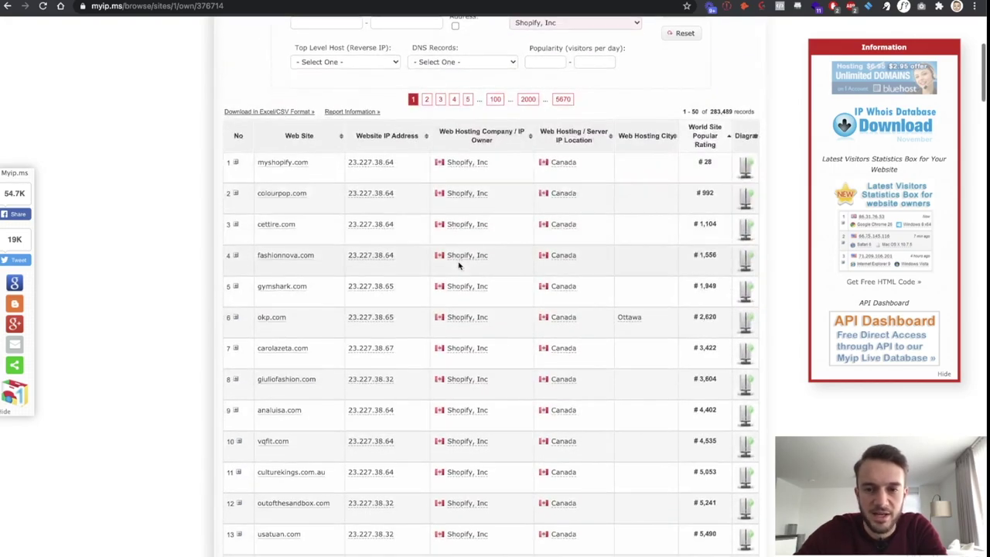
pyautogui.scroll(-15, 460, 266)
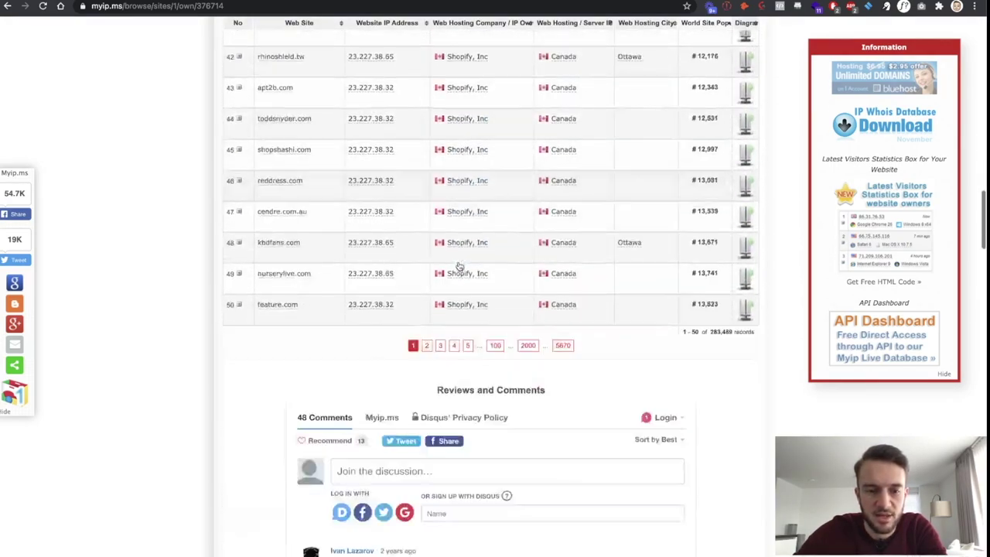
pyautogui.scroll(20, 459, 267)
pyautogui.scroll(6, 460, 267)
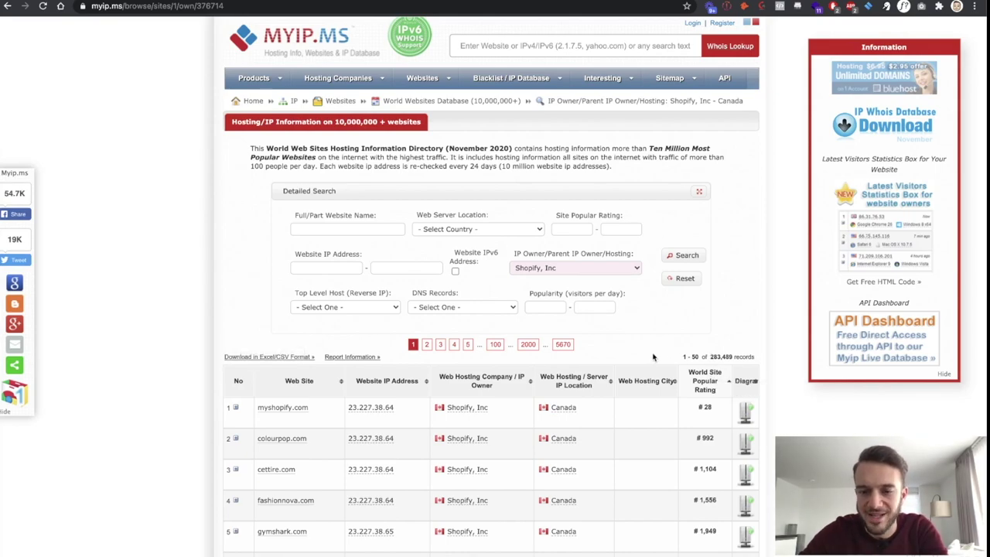
pyautogui.scroll(-3, 655, 356)
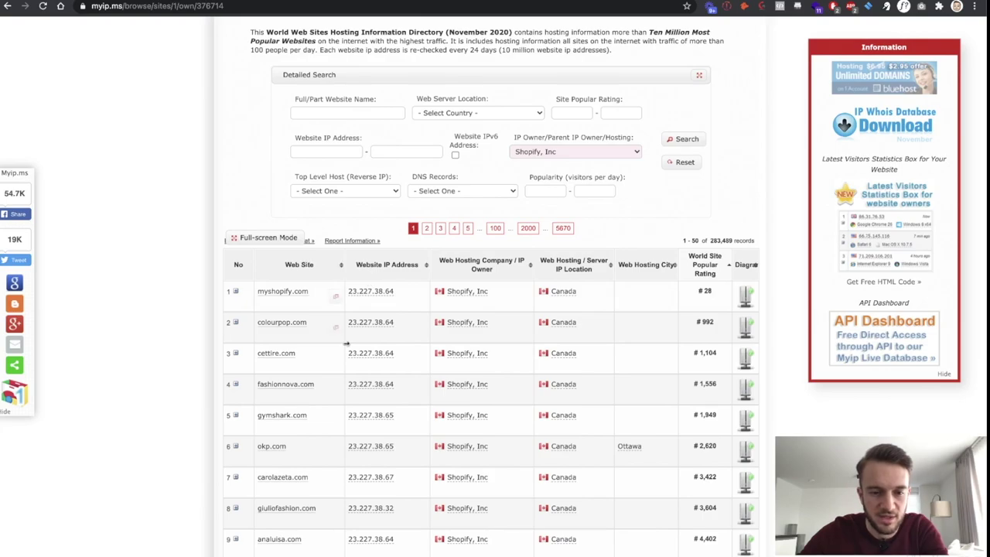
pyautogui.scroll(-20, 346, 346)
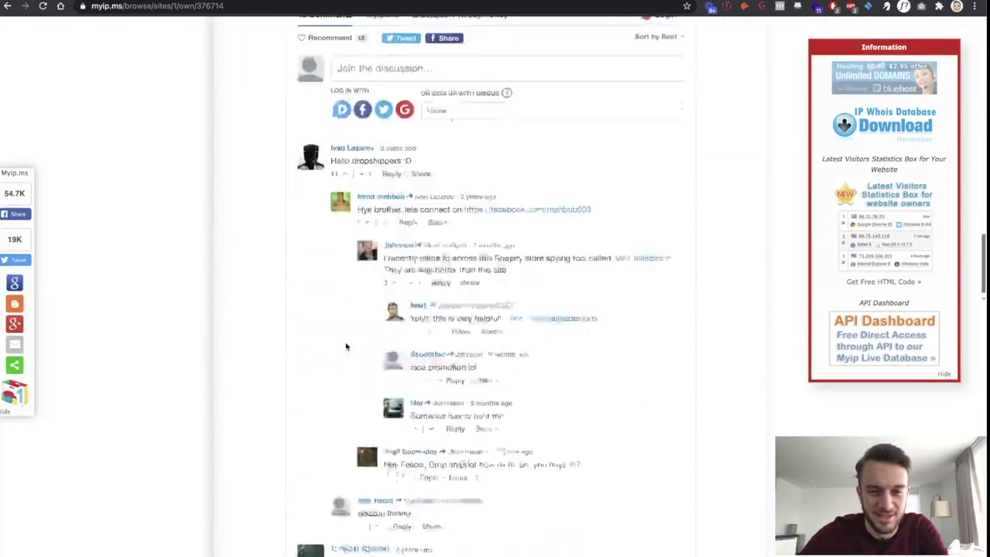
pyautogui.scroll(20, 347, 345)
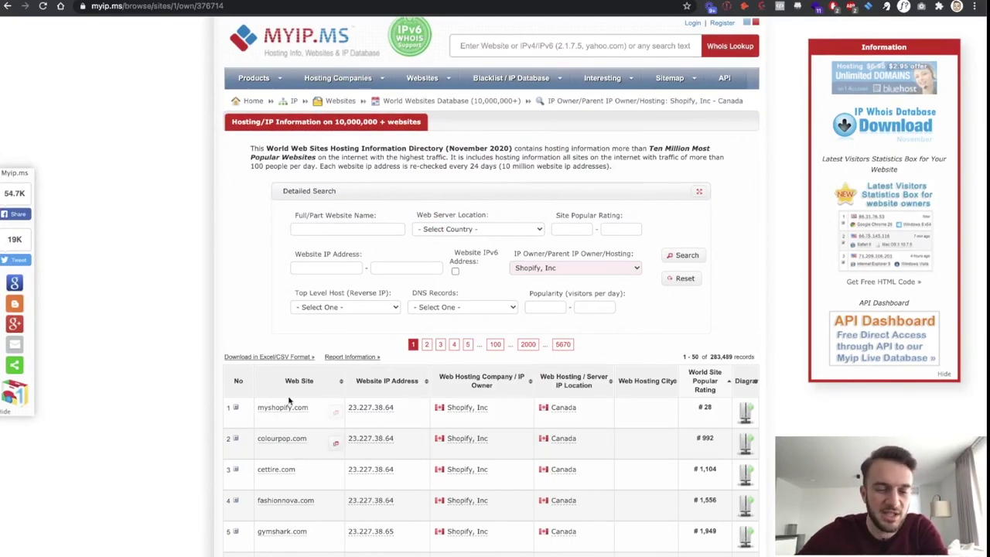
pyautogui.scroll(-2, 298, 406)
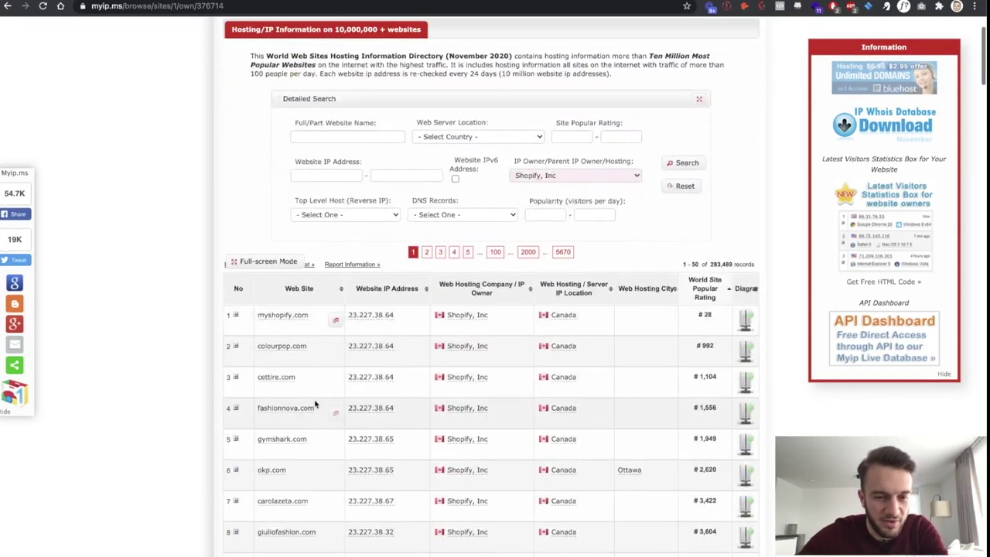
pyautogui.scroll(-4, 301, 459)
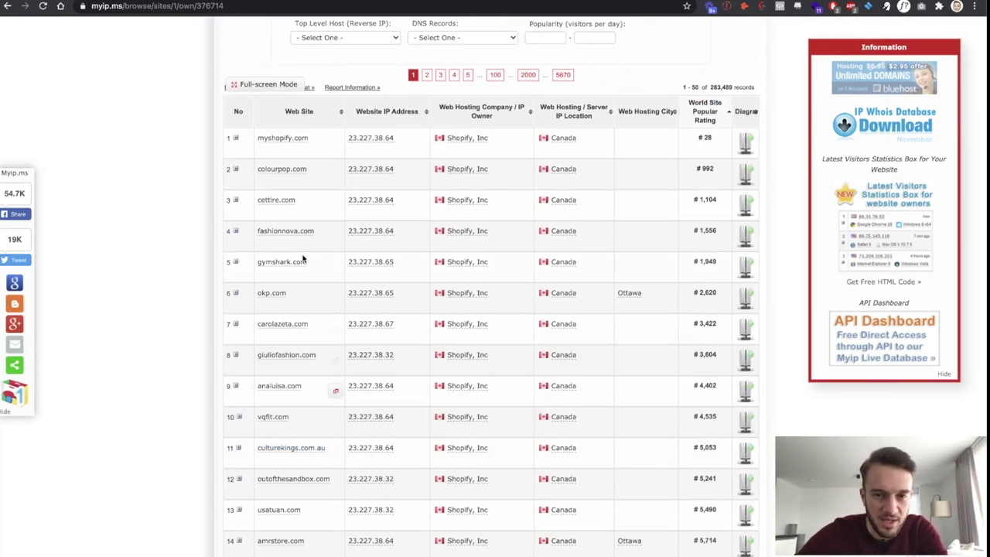
pyautogui.click(495, 74)
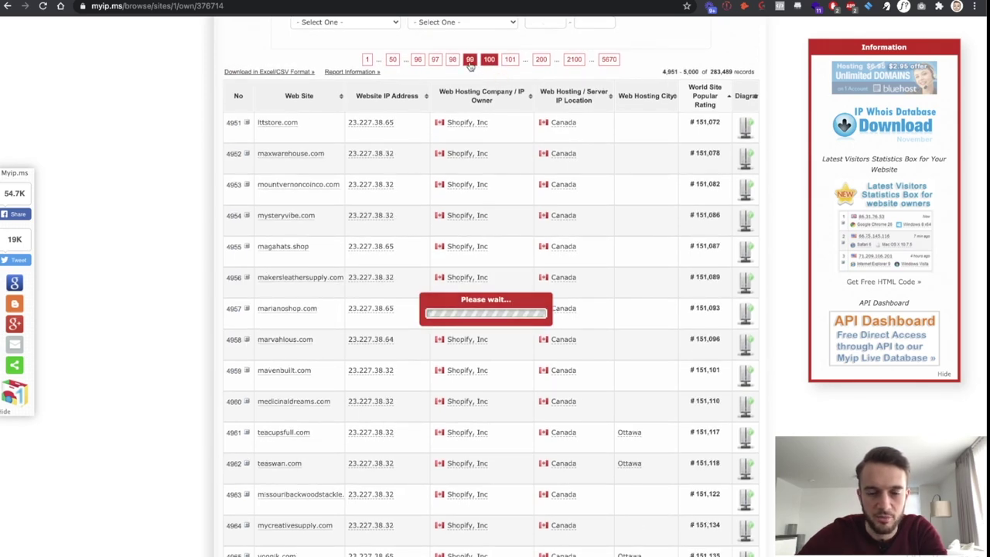
# Go to page 99 and scroll down to knittingforolive.com at row 4950.
pyautogui.click(469, 62)
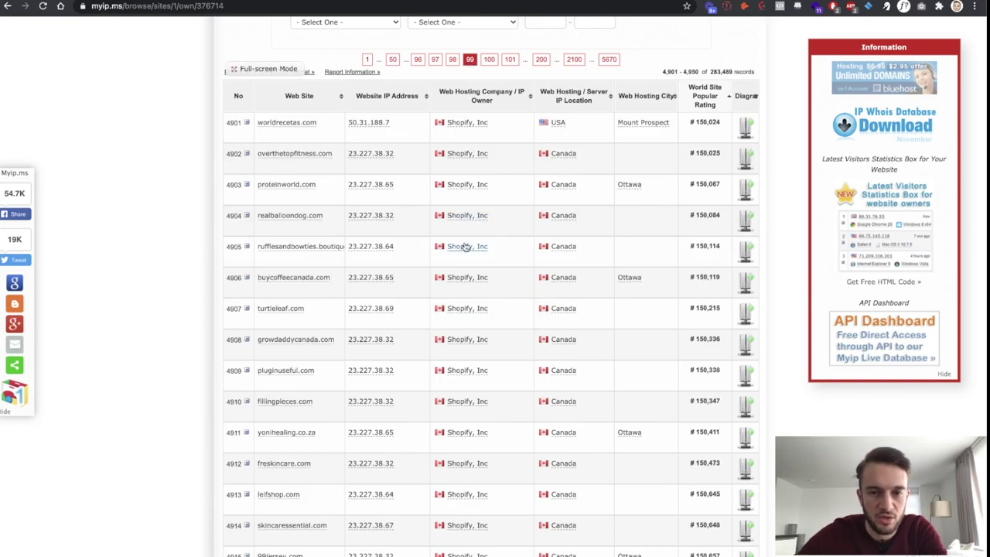
pyautogui.scroll(-9, 465, 246)
pyautogui.scroll(-6, 465, 246)
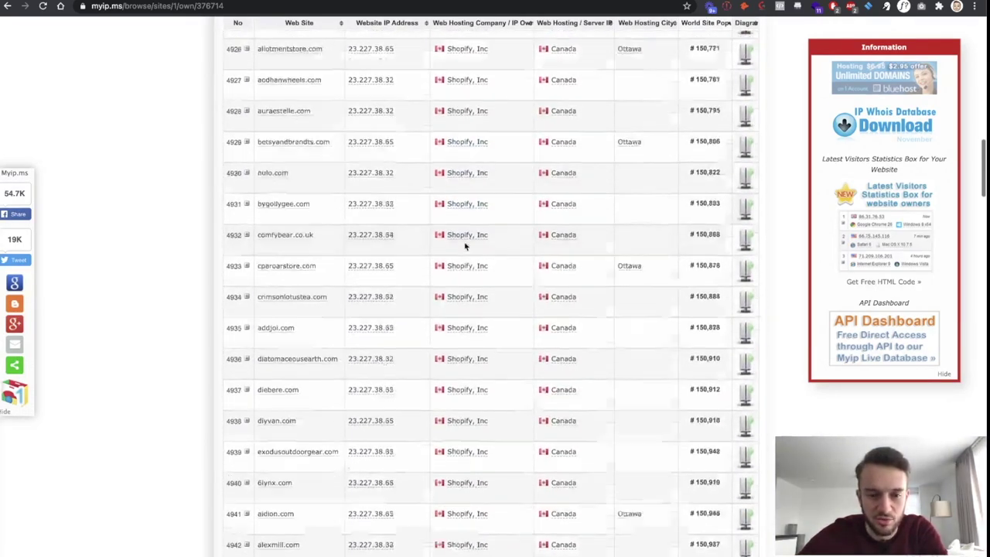
pyautogui.scroll(2, 465, 245)
pyautogui.scroll(15, 465, 246)
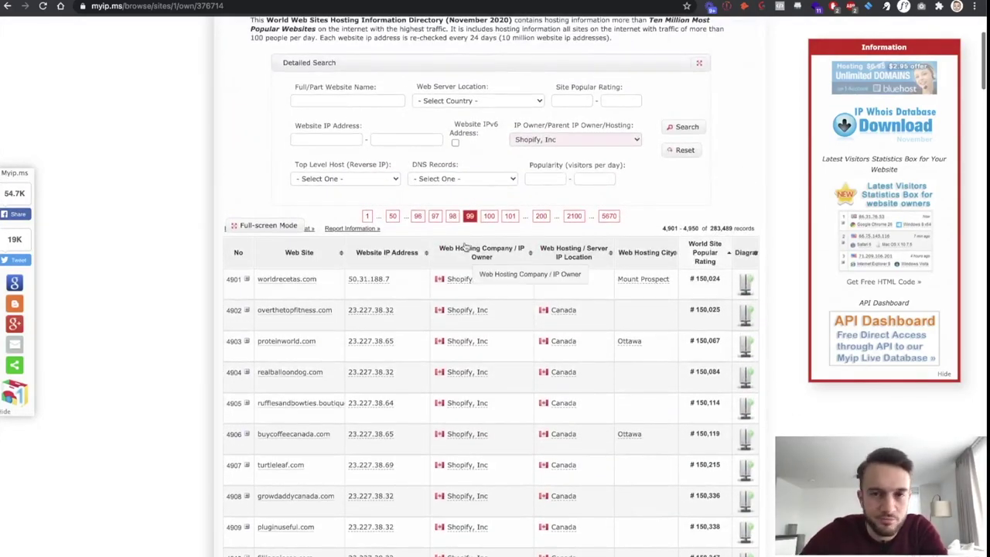
pyautogui.scroll(-15, 231, 276)
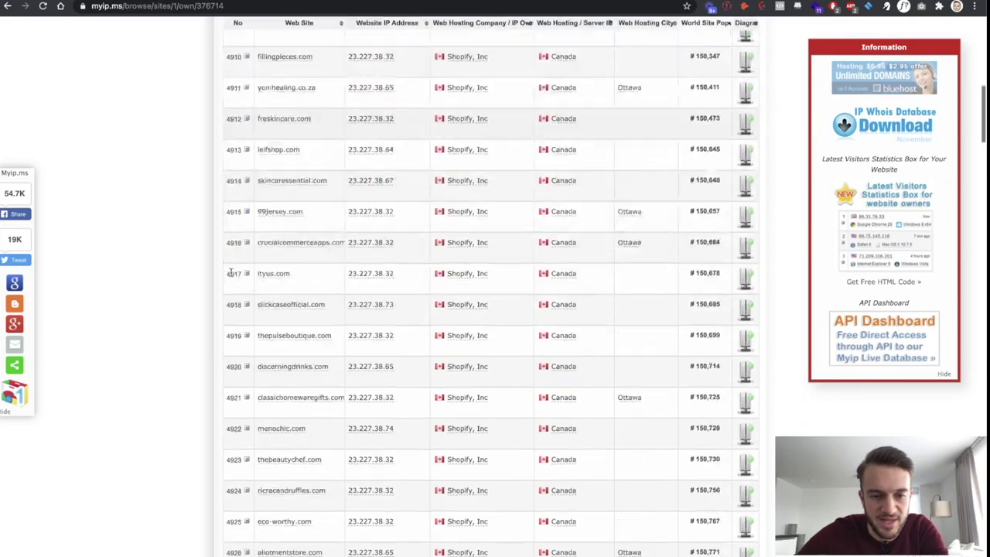
pyautogui.scroll(4, 230, 277)
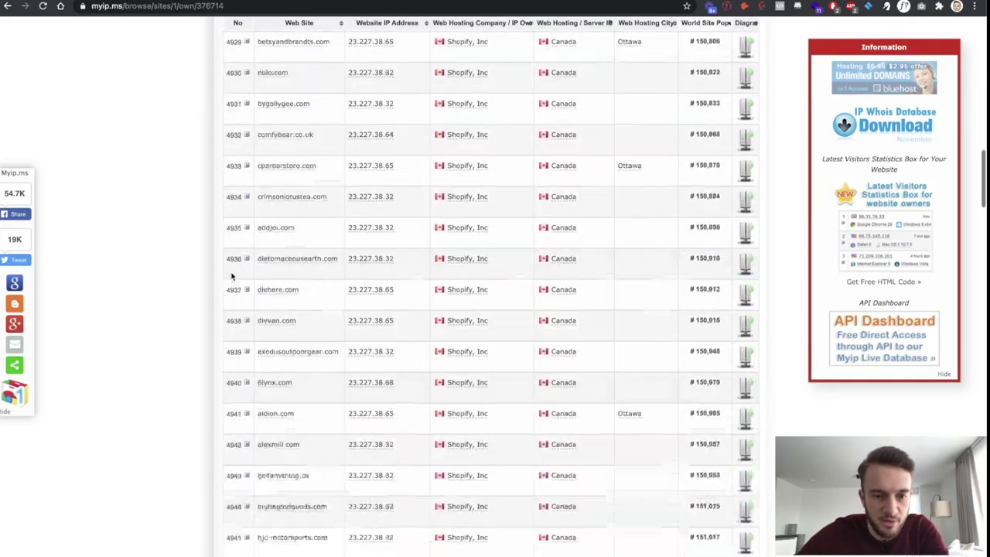
pyautogui.scroll(-20, 231, 276)
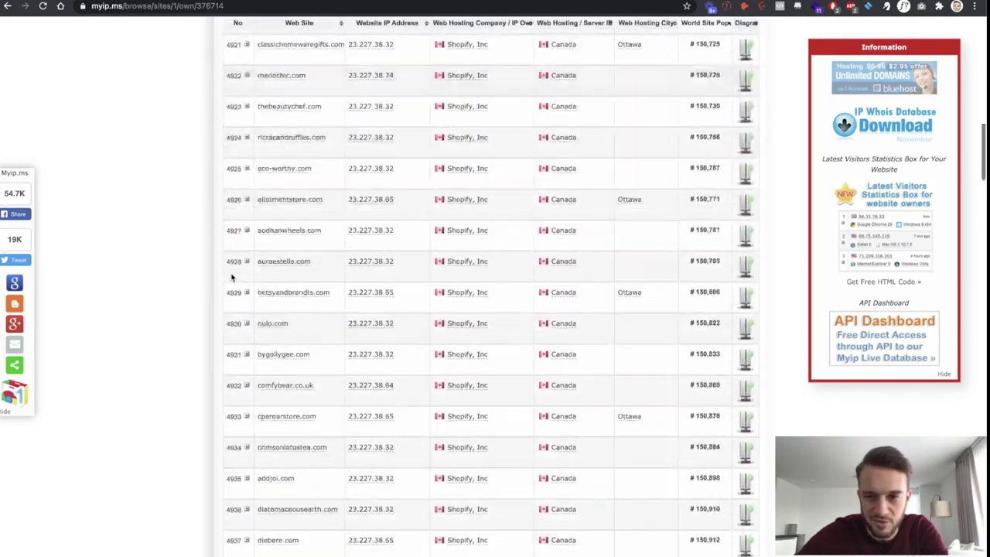
pyautogui.scroll(6, 231, 277)
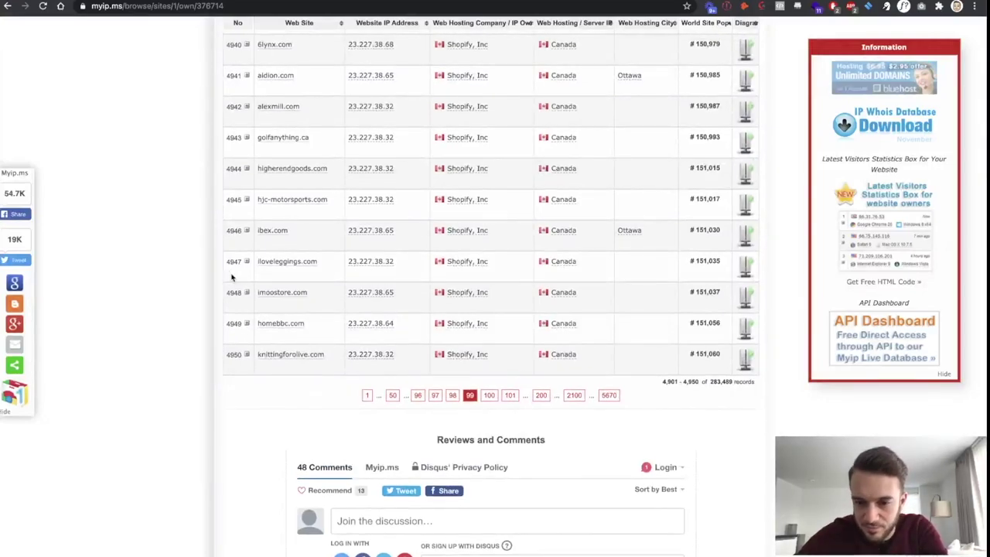
pyautogui.scroll(12, 230, 276)
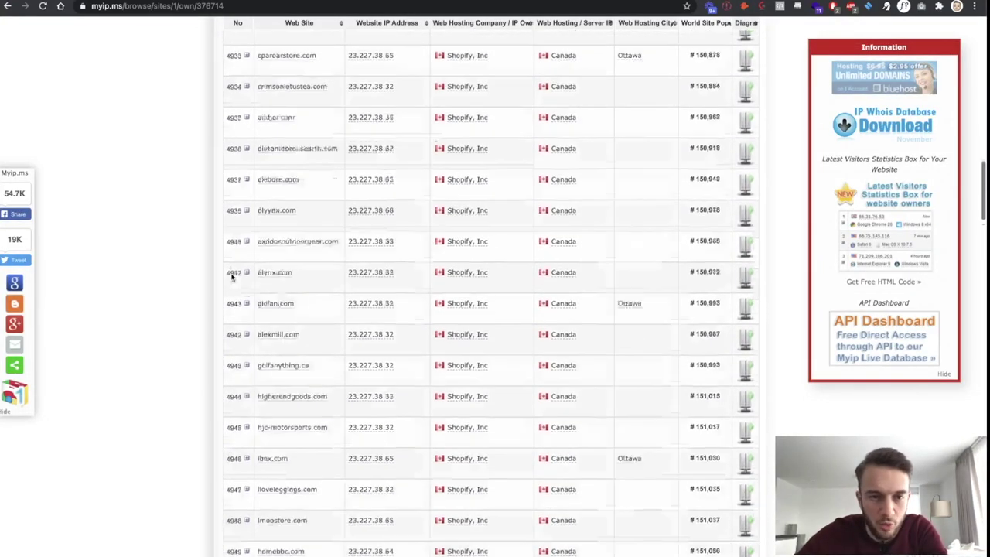
pyautogui.scroll(5, 230, 273)
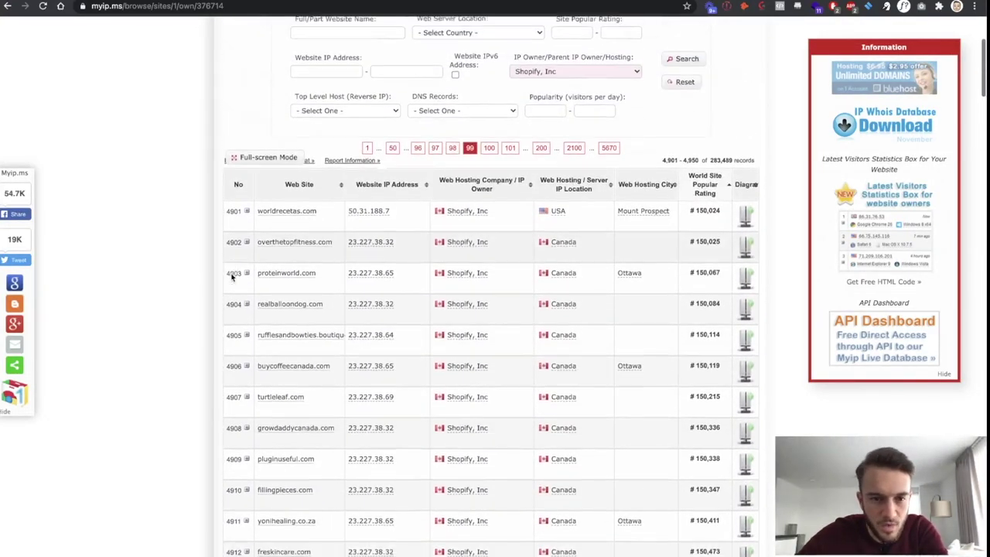
pyautogui.scroll(-1, 231, 276)
pyautogui.scroll(-8, 230, 276)
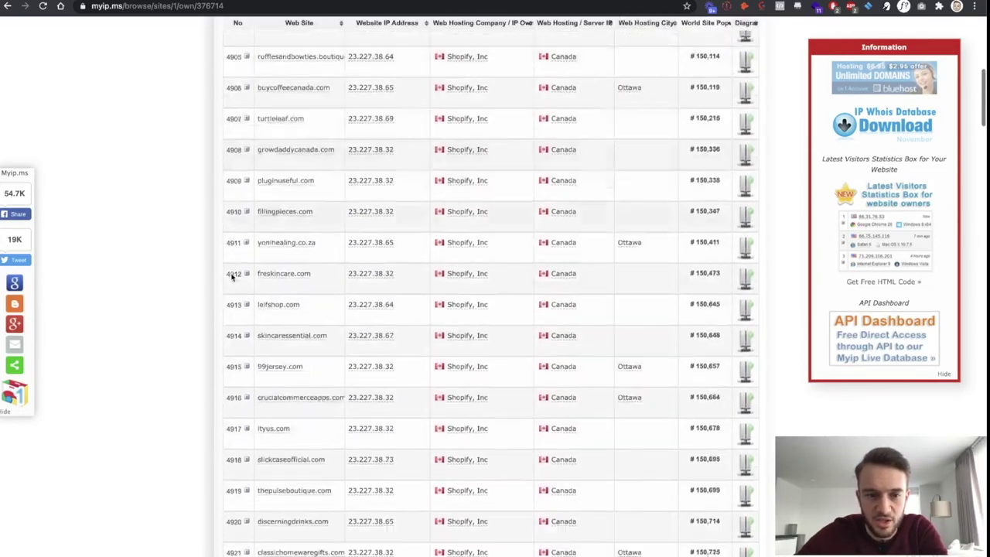
pyautogui.scroll(-8, 231, 276)
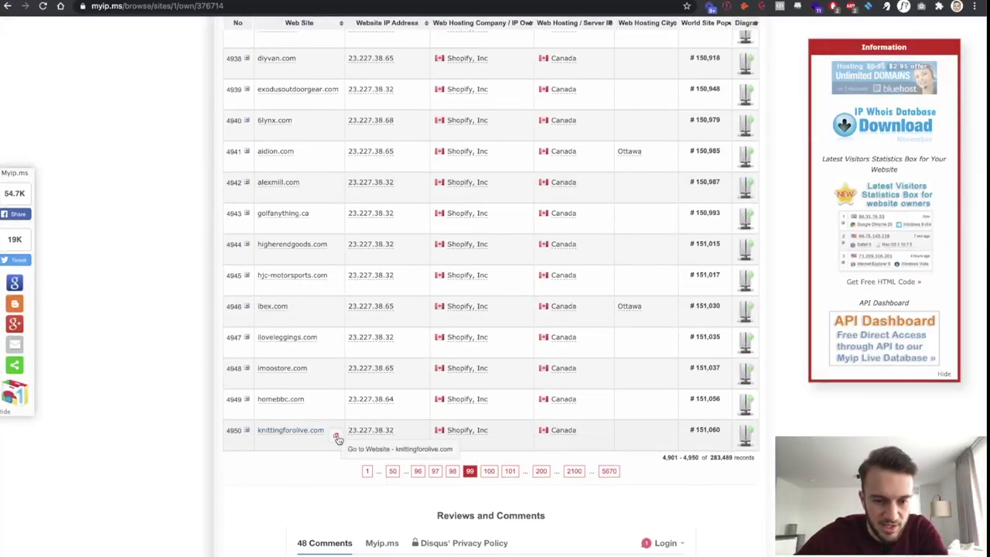
# Open the knittingforolive.com homepage in a new tab using its address from the preview.
pyautogui.click(336, 435)
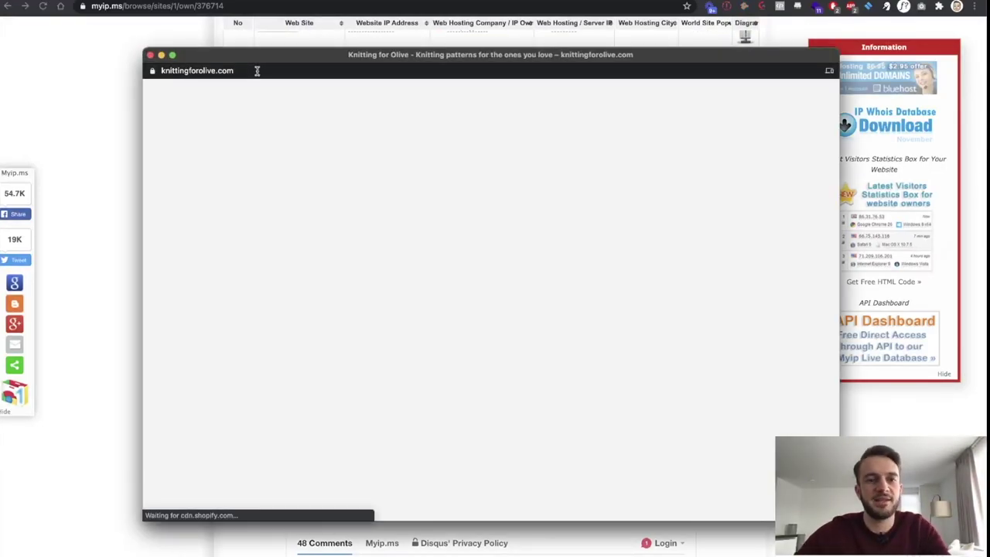
pyautogui.click(257, 71)
pyautogui.press('super+c')
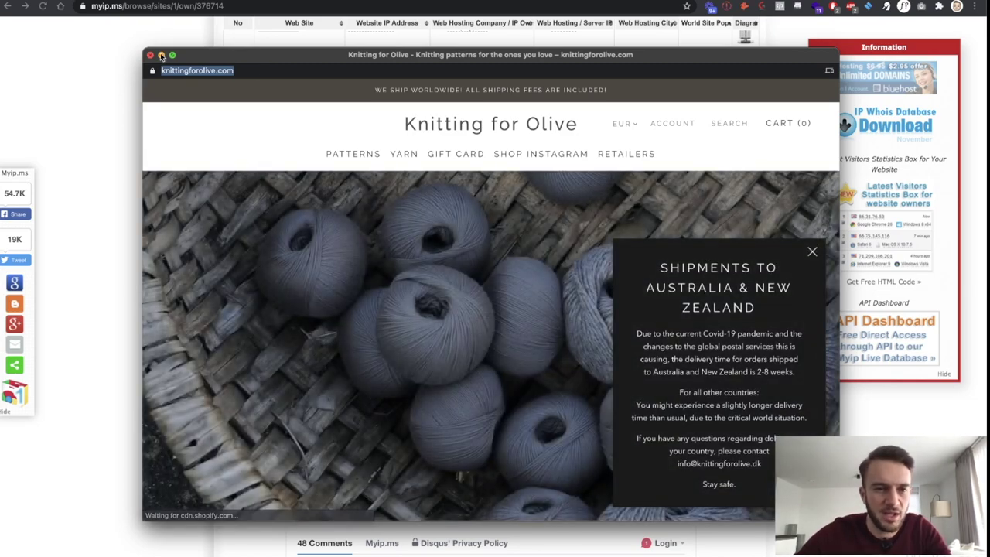
pyautogui.click(152, 56)
pyautogui.press('super+t')
pyautogui.press('super+v')
pyautogui.press('Return')
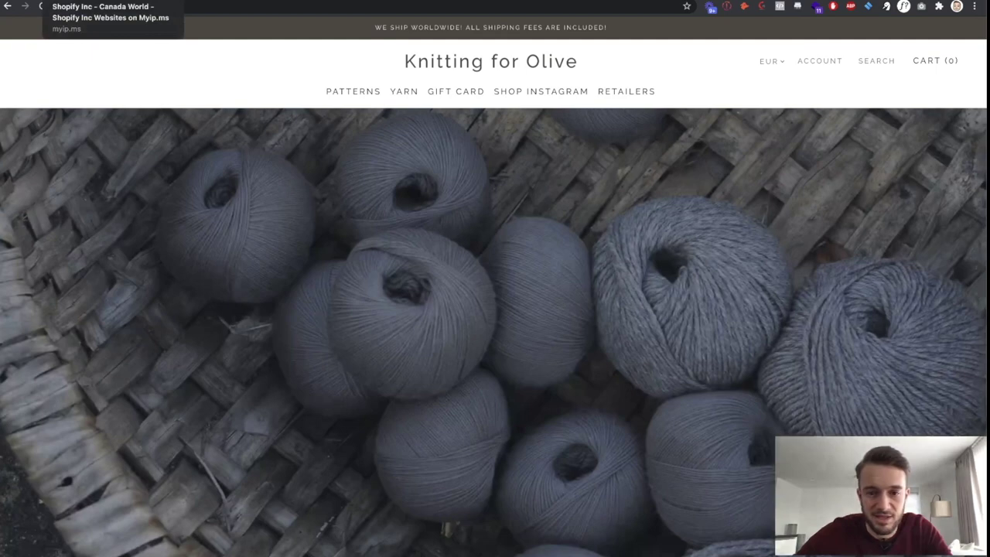
# Look over the Knitting for Olive homepage, then return to the Myip.ms list.
pyautogui.click(85, 2)
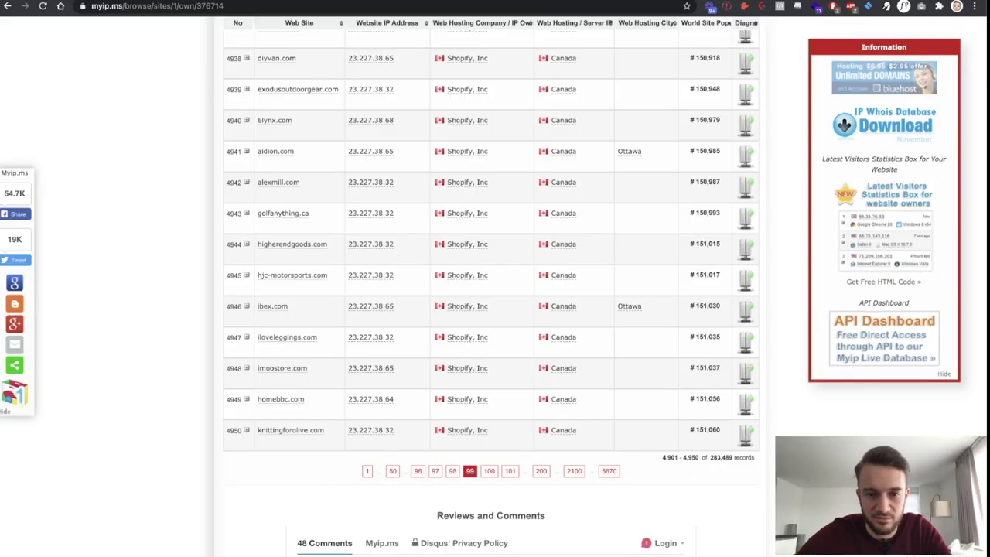
pyautogui.scroll(-1, 185, 314)
pyautogui.scroll(2, 186, 314)
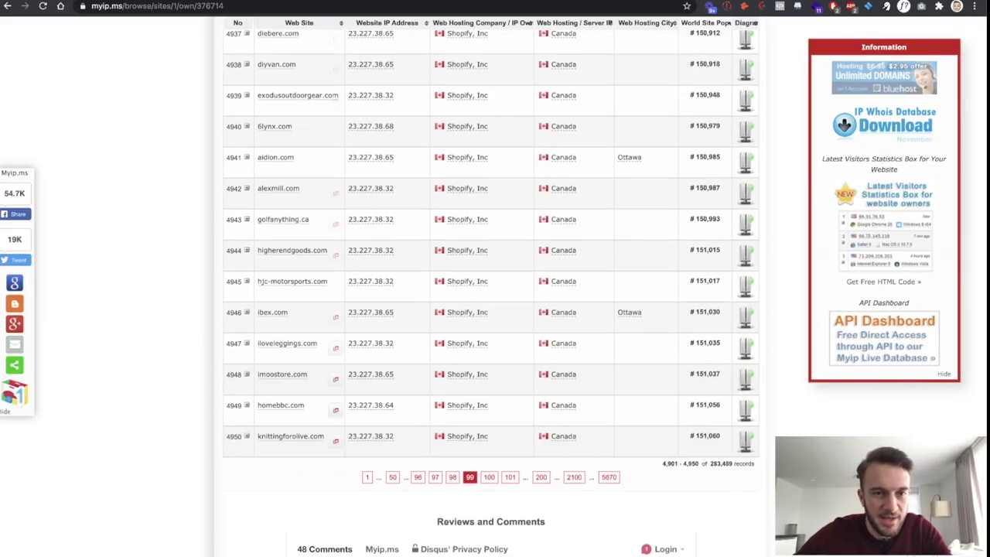
pyautogui.click(310, 2)
pyautogui.scroll(-10, 288, 383)
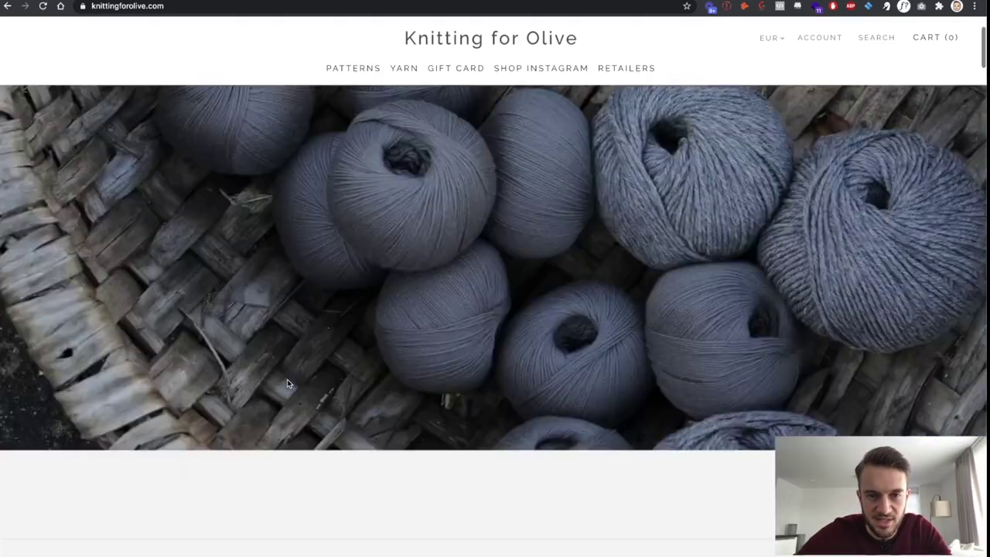
pyautogui.scroll(12, 287, 382)
pyautogui.scroll(-10, 287, 382)
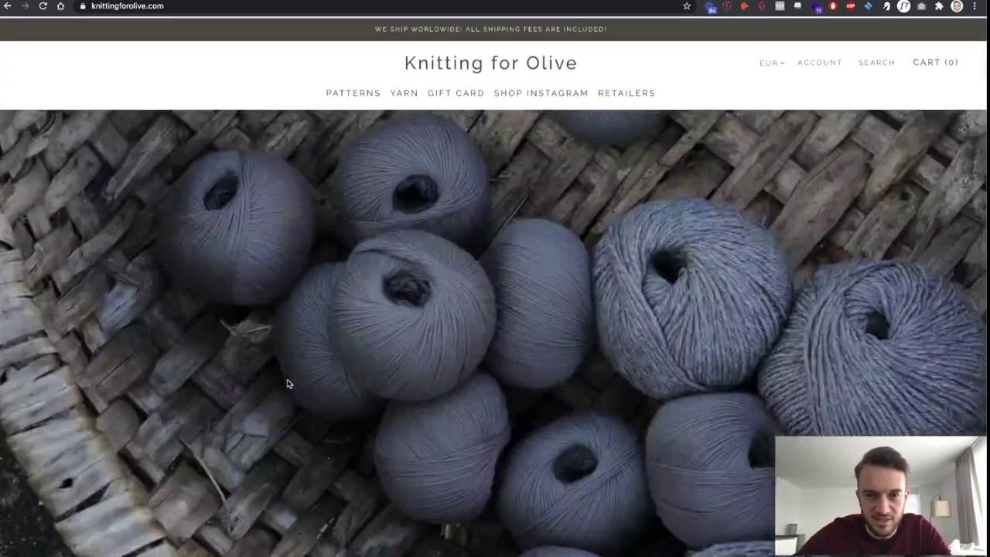
pyautogui.scroll(10, 288, 380)
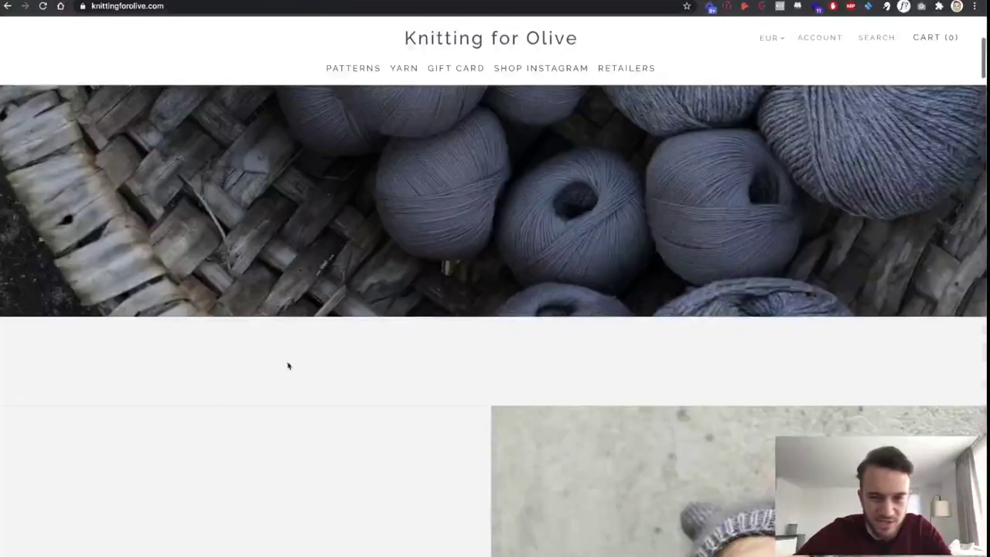
pyautogui.hotkey('alt', 'Left')
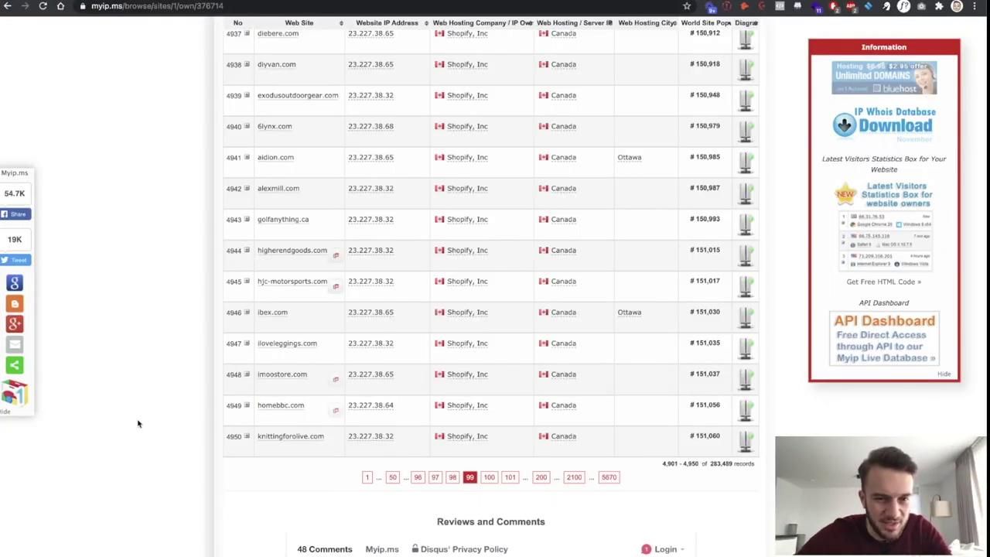
# Open the alexmill.com homepage in a new tab via its copied address.
pyautogui.scroll(4, 139, 418)
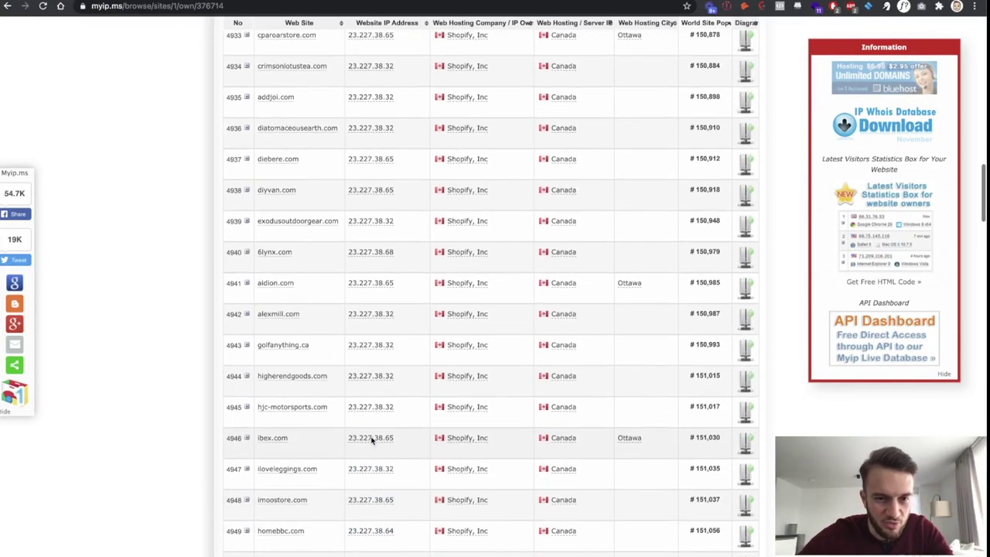
pyautogui.scroll(6, 371, 439)
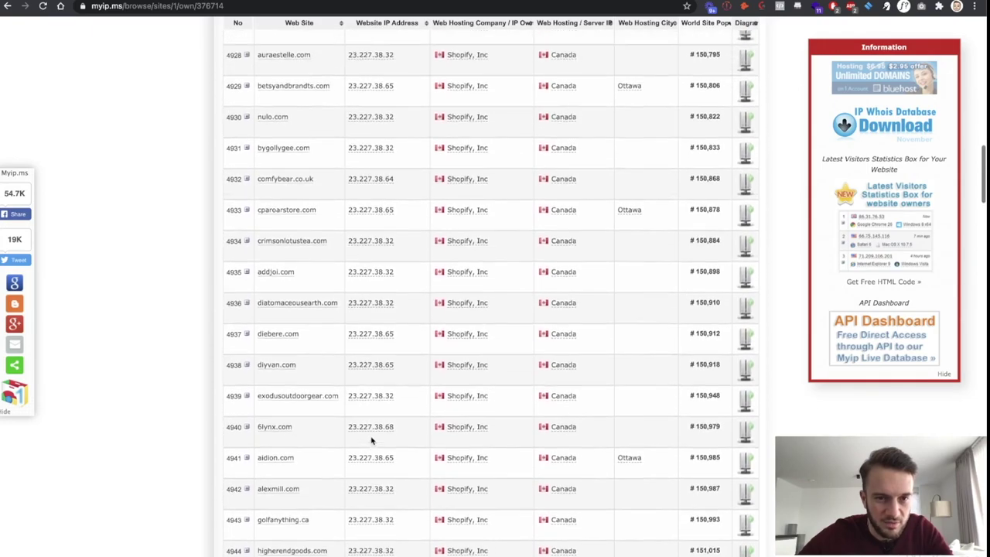
pyautogui.scroll(10, 371, 439)
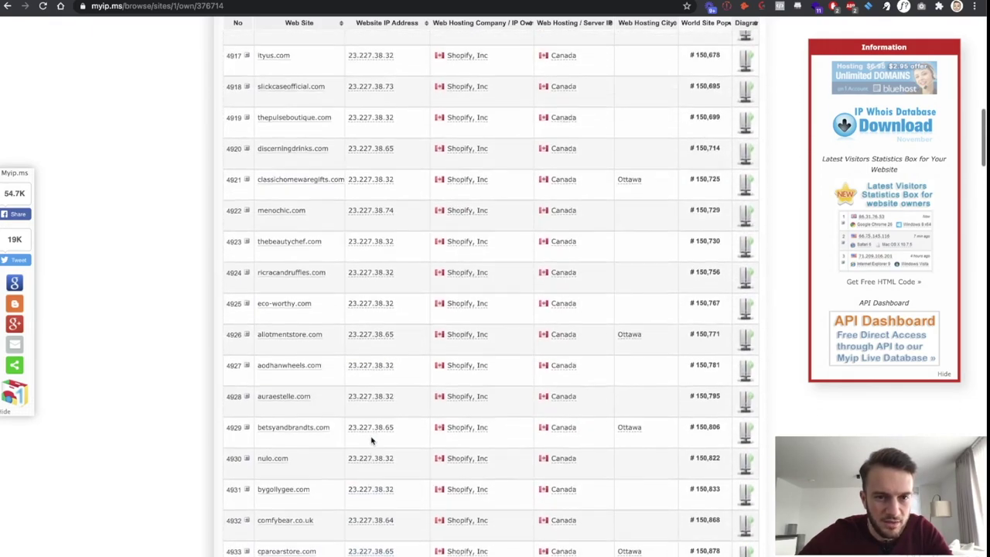
pyautogui.scroll(15, 372, 440)
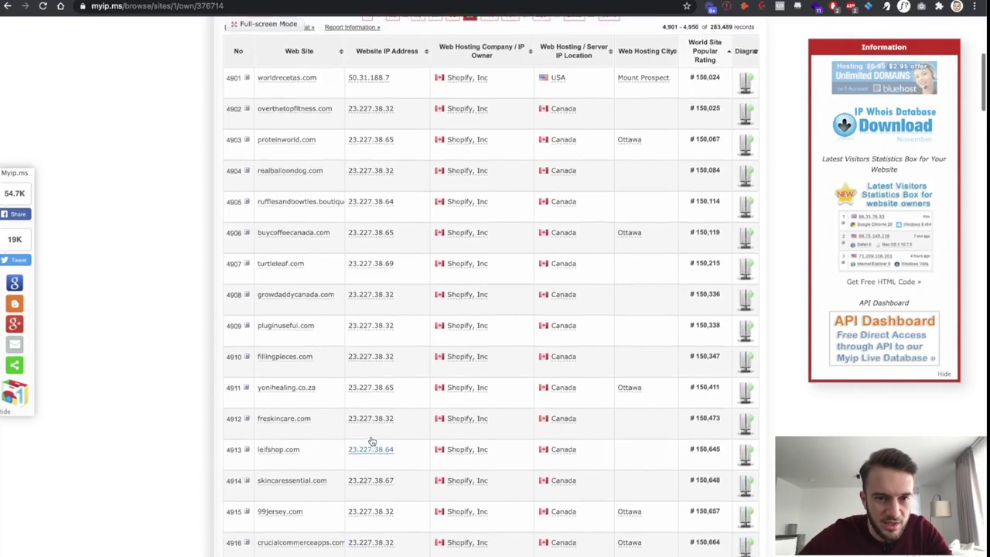
pyautogui.scroll(-20, 372, 439)
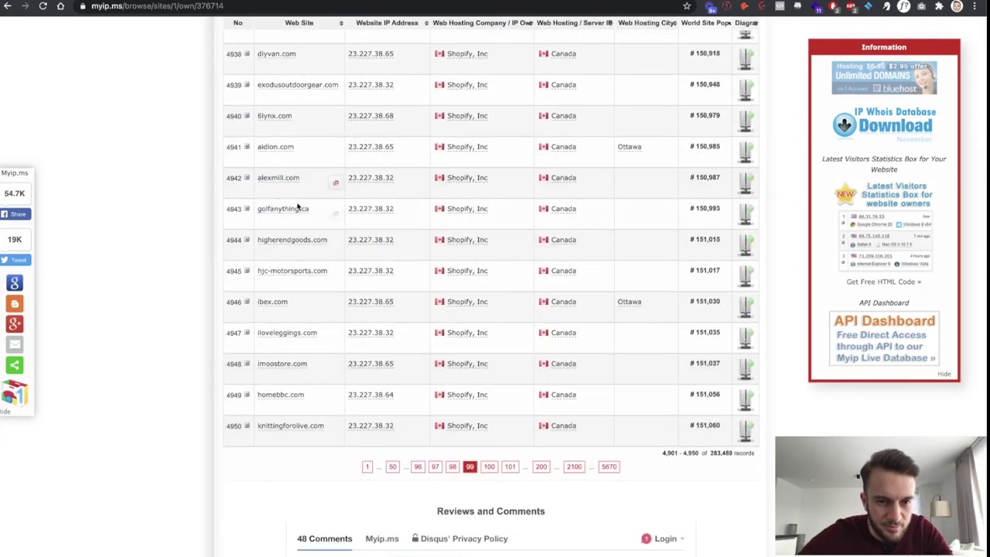
pyautogui.click(336, 184)
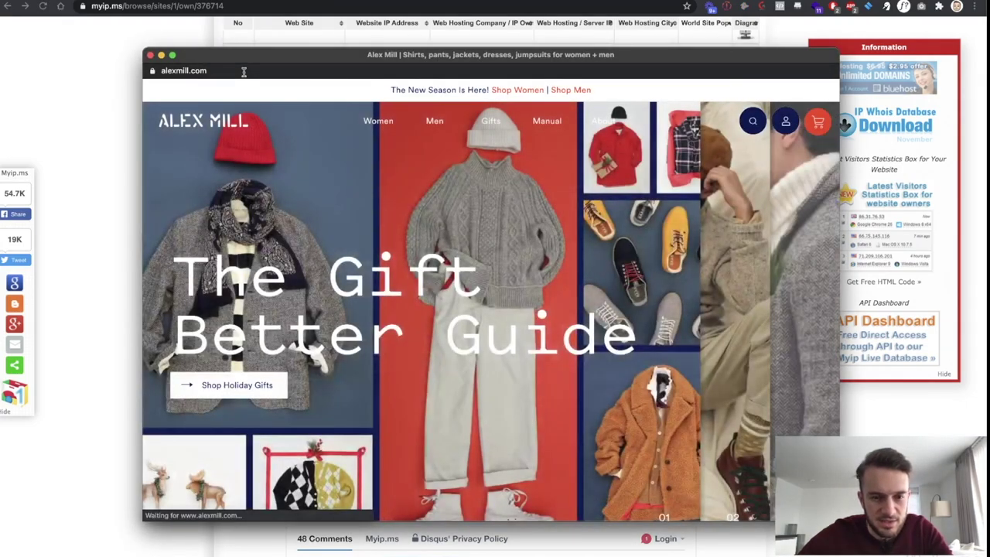
pyautogui.click(244, 71)
pyautogui.press('super+c')
pyautogui.press('super+t')
pyautogui.press('super+v')
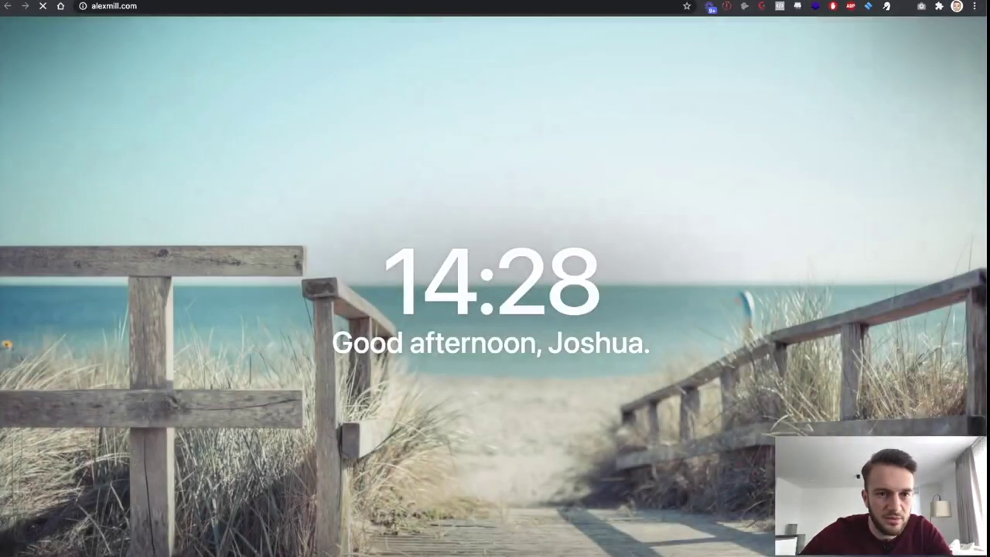
pyautogui.press('Return')
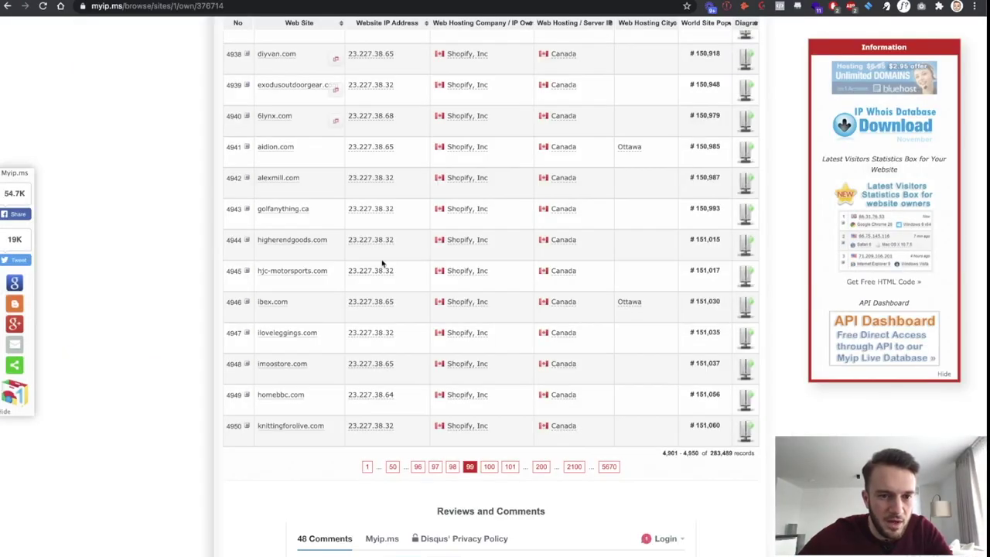
# Scroll up the list and bring up the fillingpieces.com website preview.
pyautogui.scroll(10, 382, 264)
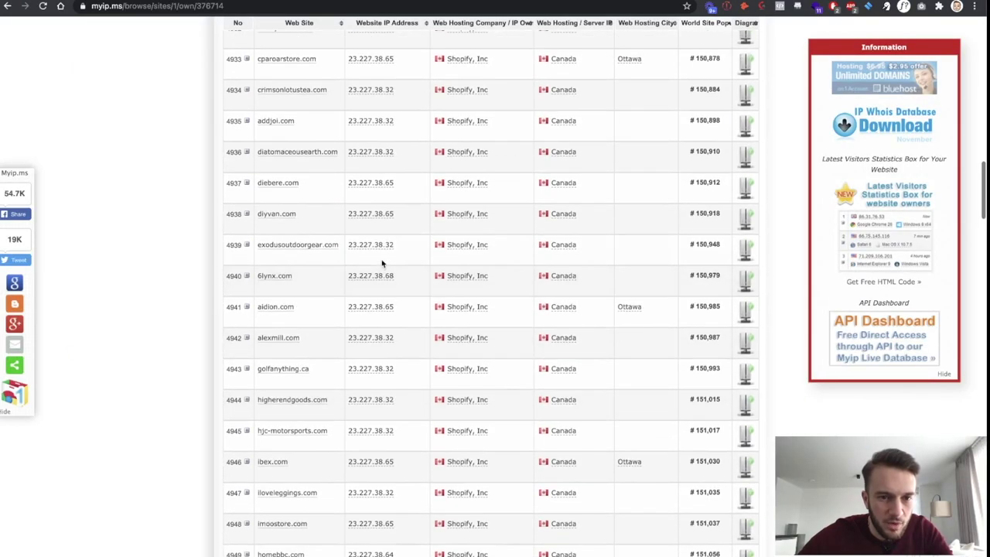
pyautogui.scroll(5, 382, 264)
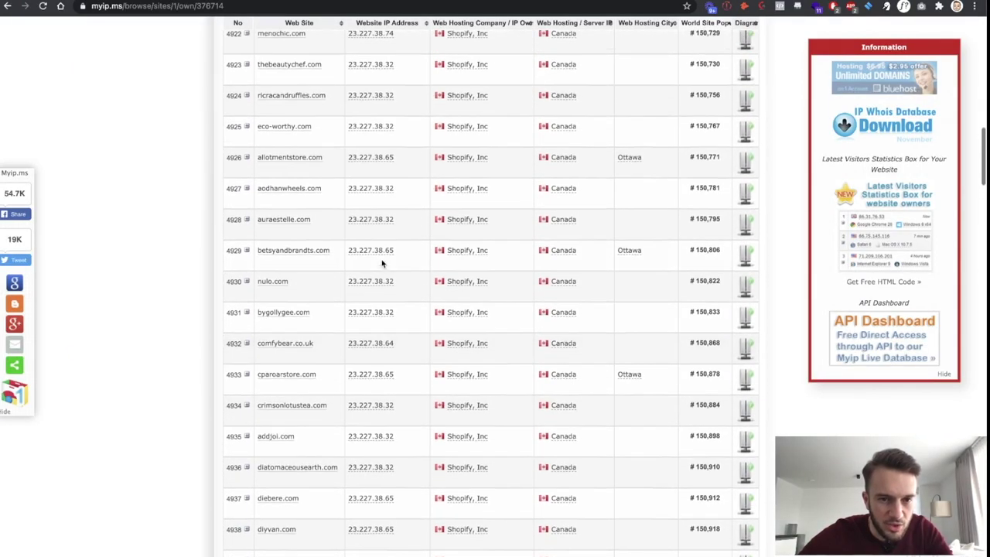
pyautogui.scroll(3, 382, 264)
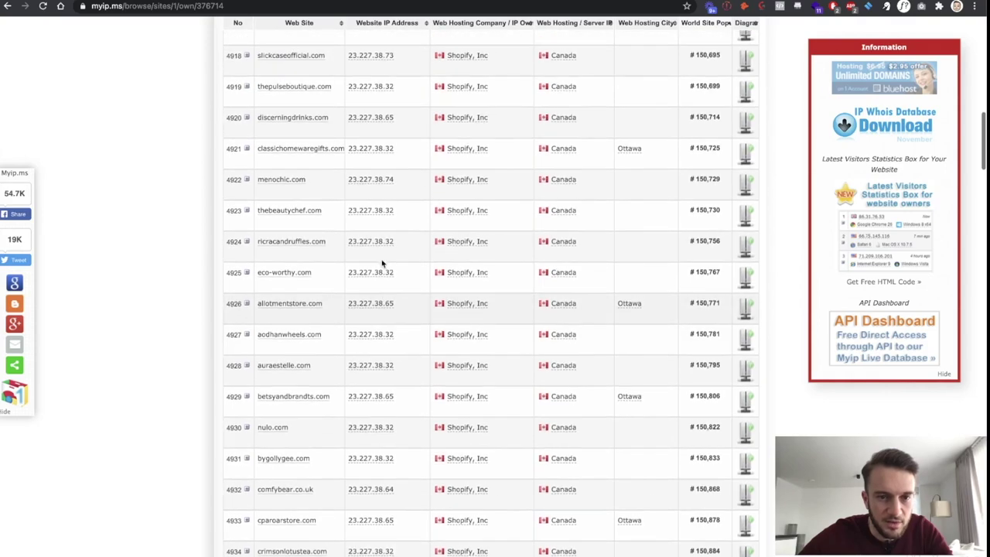
pyautogui.scroll(6, 381, 264)
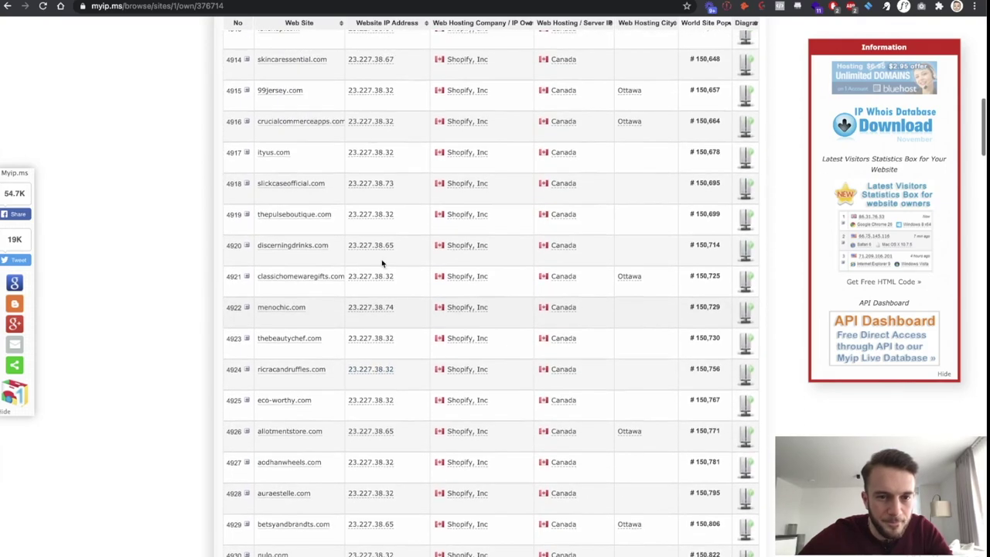
pyautogui.scroll(2, 381, 264)
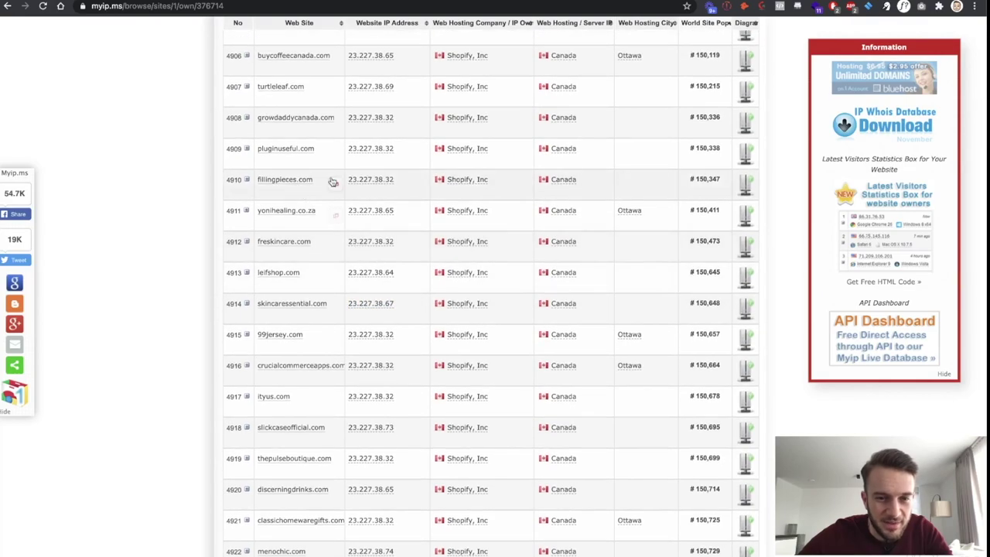
pyautogui.click(335, 183)
# Open the fillingpieces.com homepage in a new tab via its copied address.
pyautogui.click(247, 71)
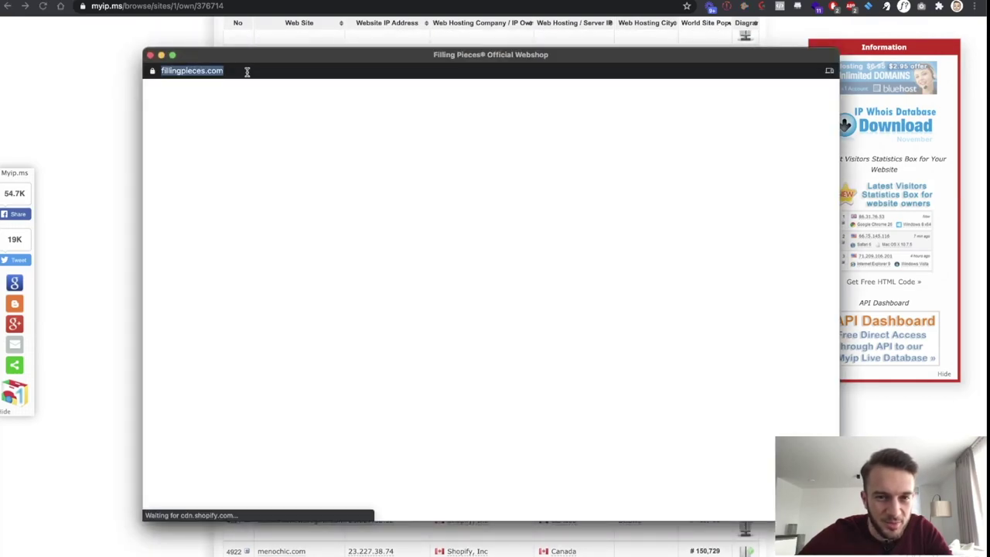
pyautogui.press('super+c')
pyautogui.press('super+t')
pyautogui.press('super+v')
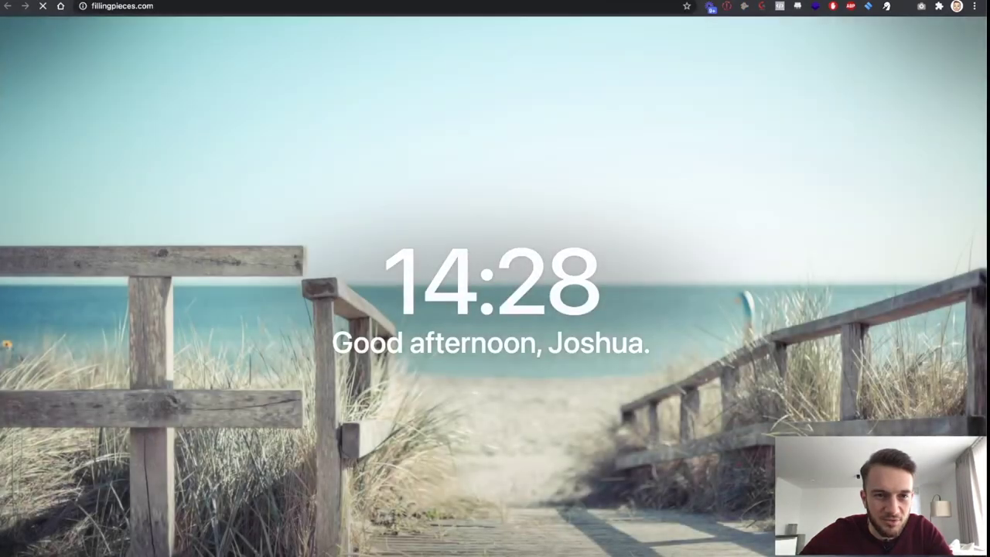
pyautogui.press('Return')
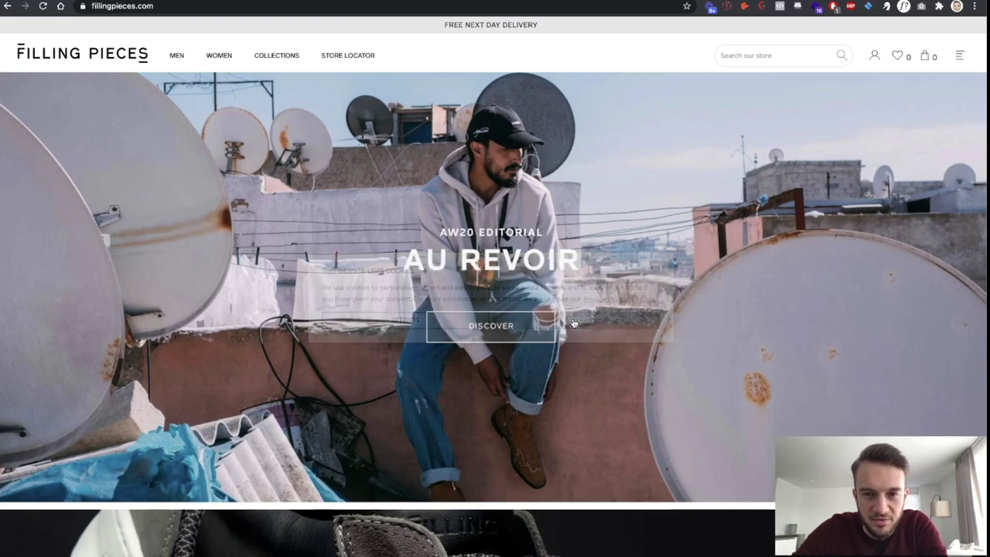
# Open the footer's Facebook and YouTube links each in a new tab.
pyautogui.scroll(-20, 456, 241)
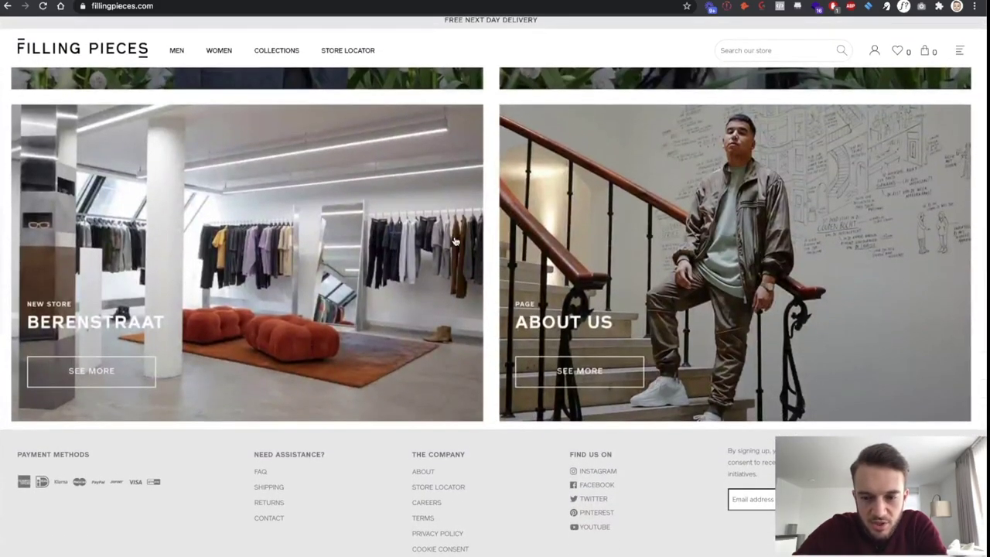
pyautogui.scroll(1, 554, 298)
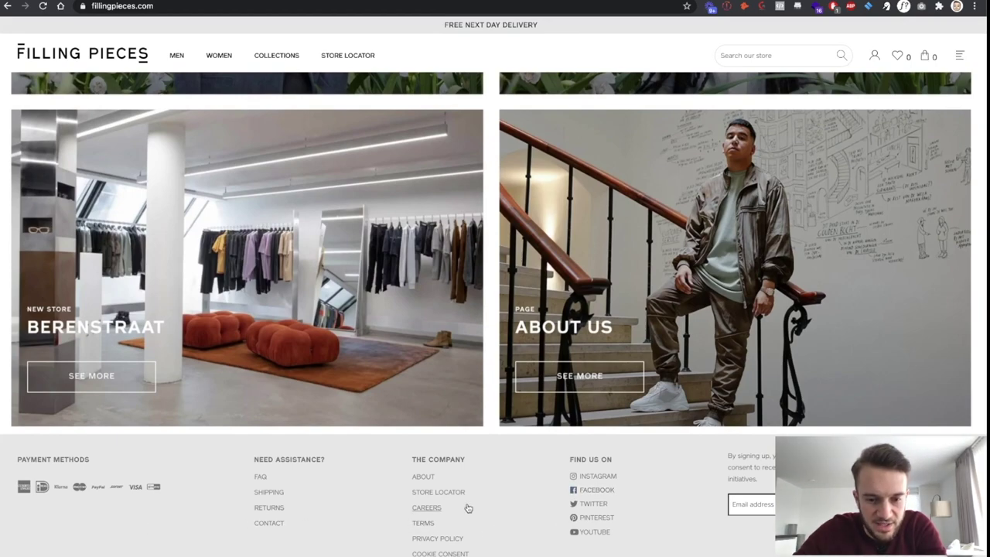
pyautogui.click(728, 502)
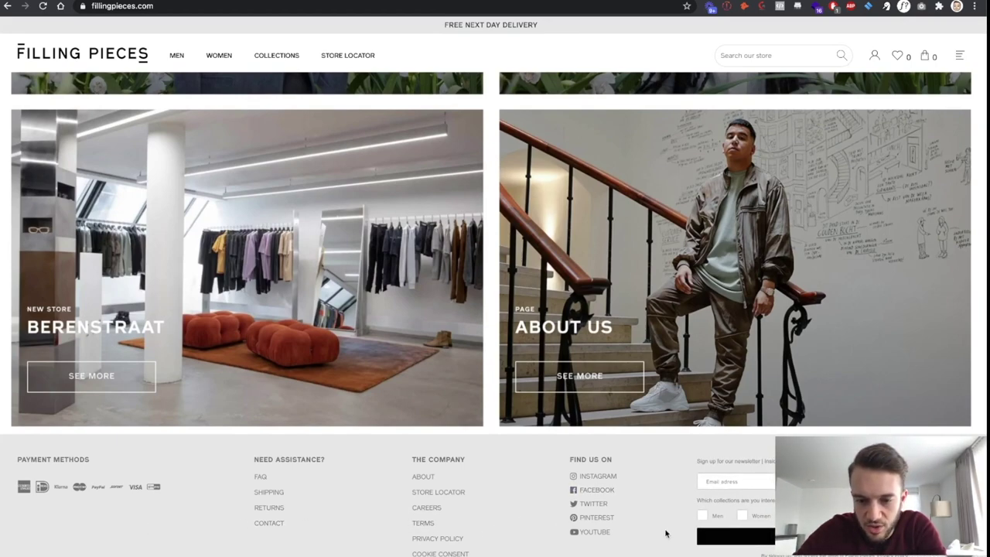
pyautogui.rightClick(602, 498)
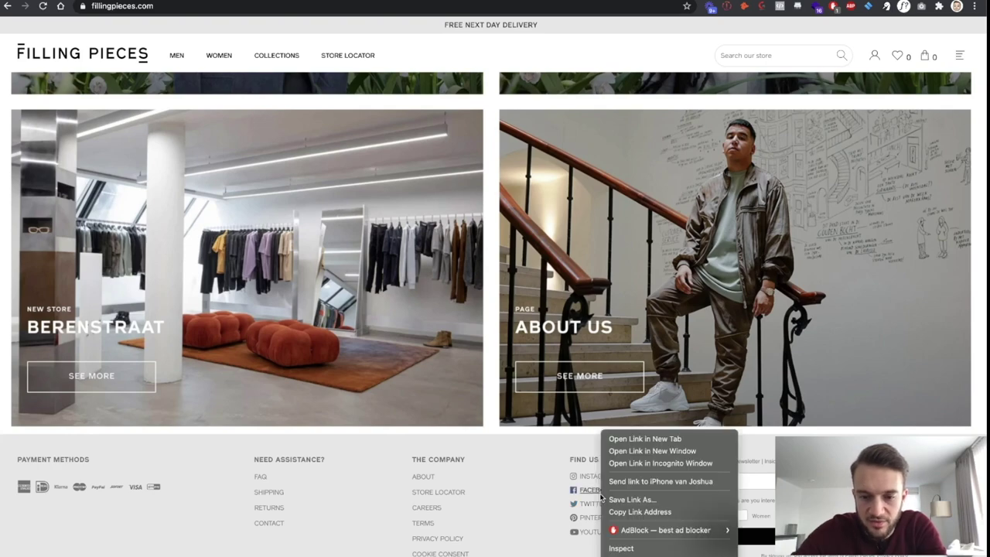
pyautogui.click(631, 447)
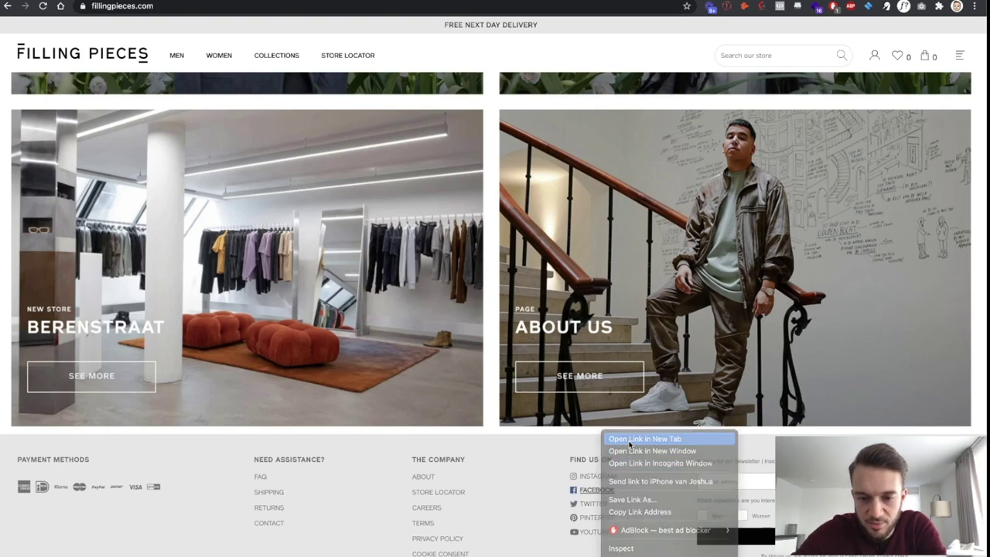
pyautogui.rightClick(588, 533)
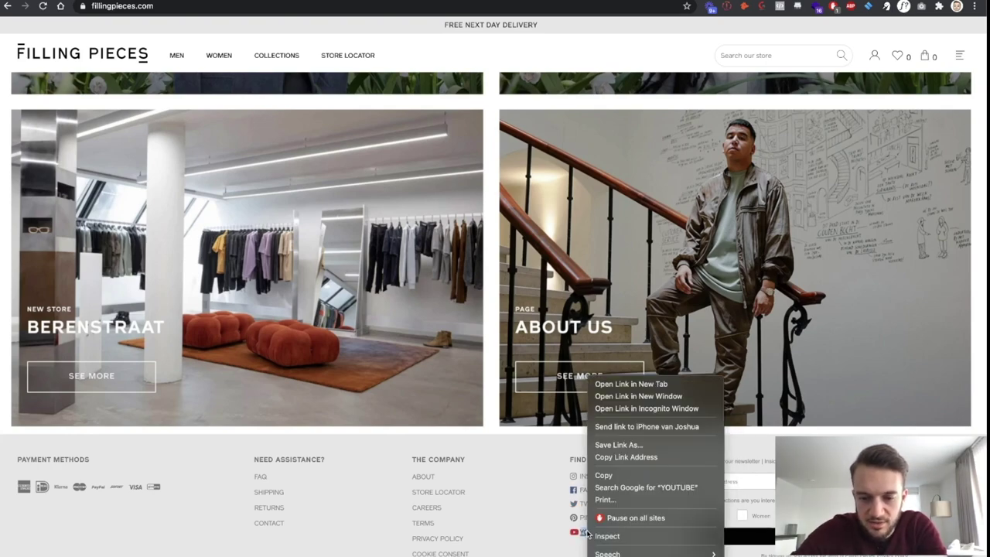
pyautogui.click(631, 383)
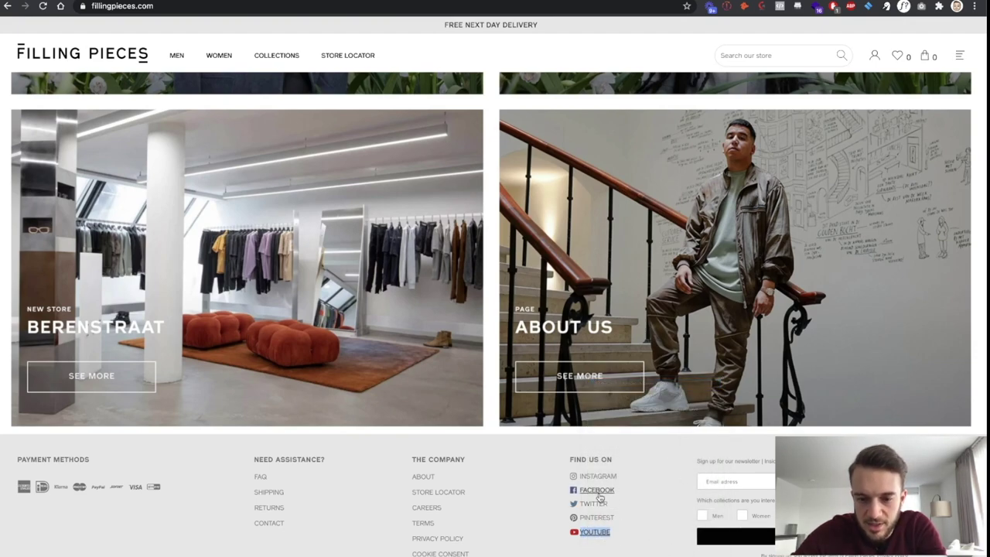
# Start the Facebook login, then pause the Filling Pieces YouTube video and open its About tab.
pyautogui.hotkey('ctrl', 'Tab')
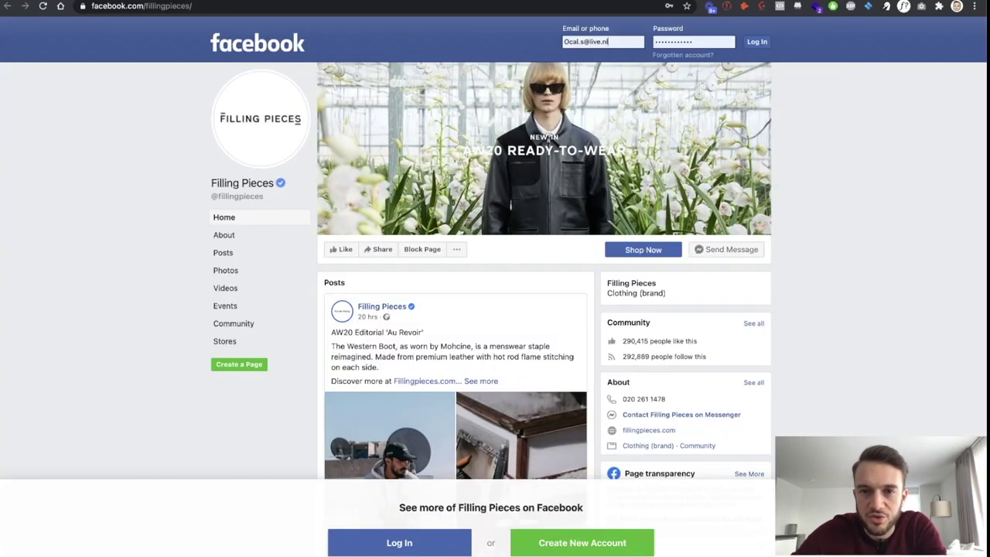
pyautogui.click(746, 43)
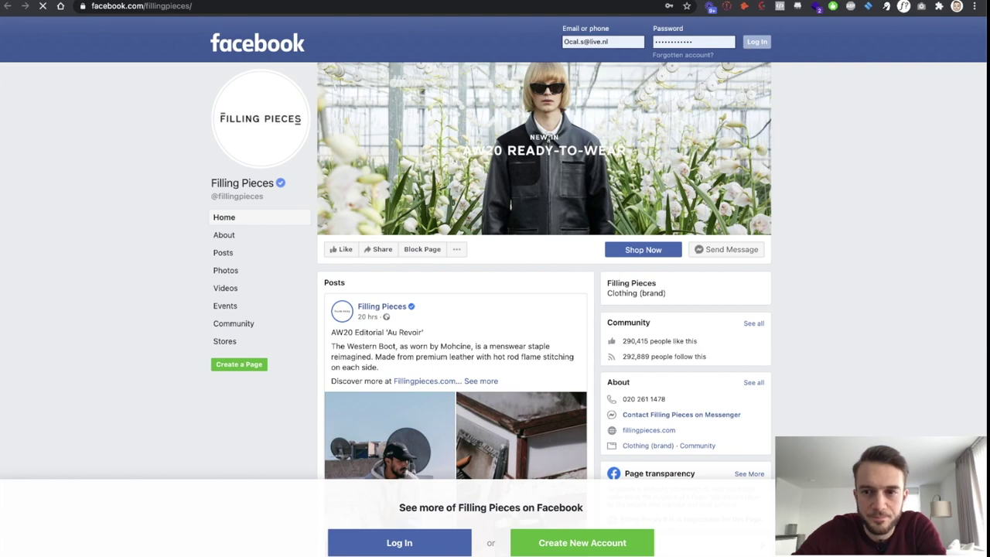
pyautogui.hotkey('ctrl', 'Tab')
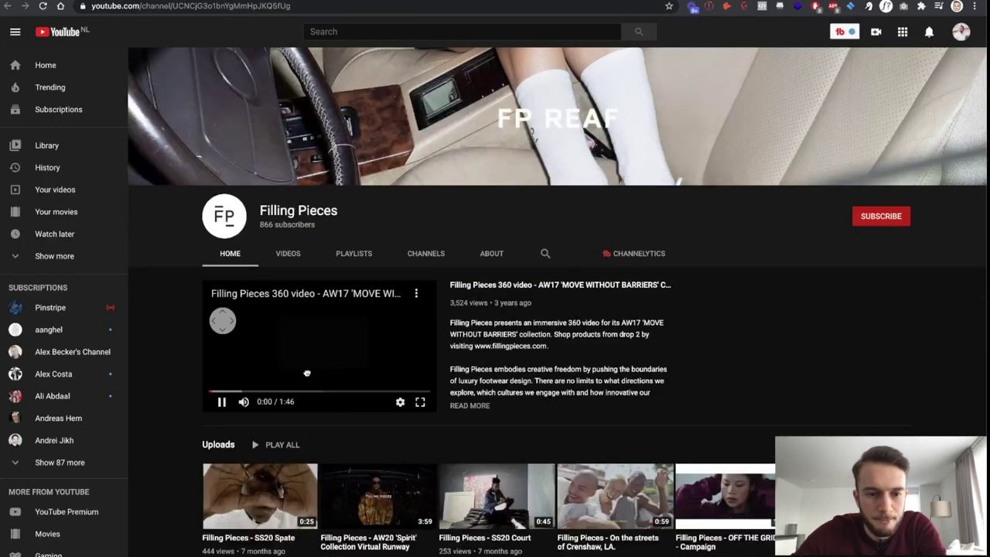
pyautogui.click(307, 373)
pyautogui.scroll(-1, 308, 374)
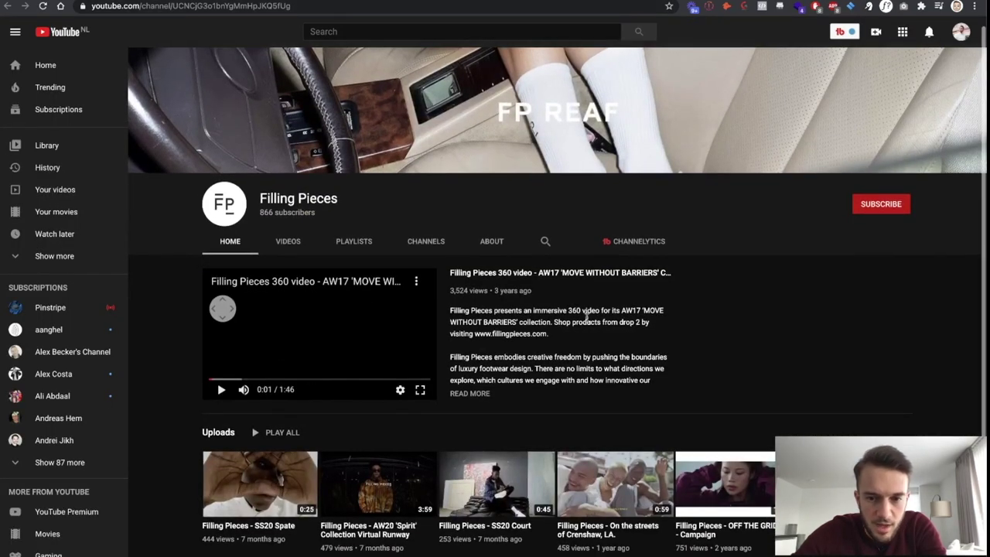
pyautogui.click(501, 242)
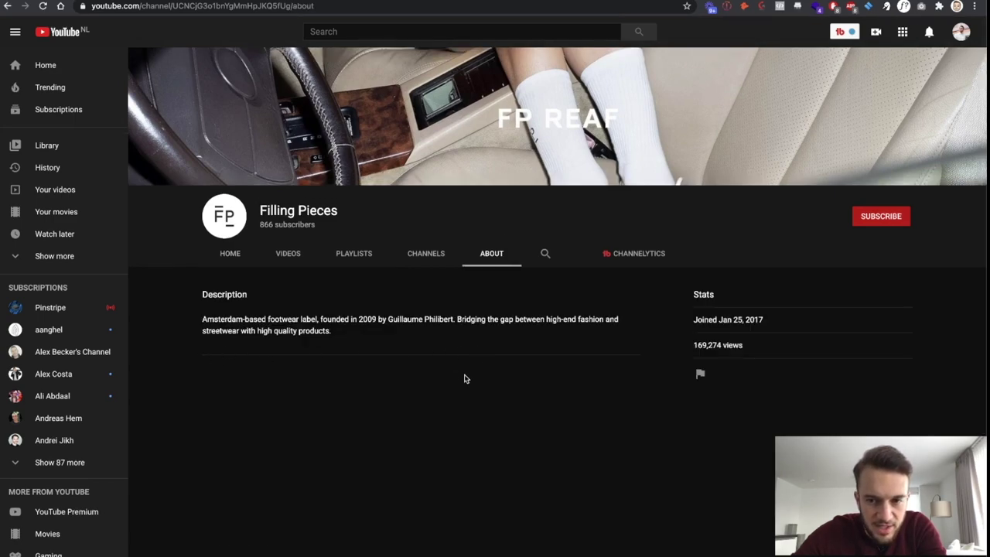
# Review the YouTube channel's stats, then return to the Filling Pieces Facebook page.
pyautogui.scroll(-1, 464, 378)
pyautogui.tripleClick(280, 372)
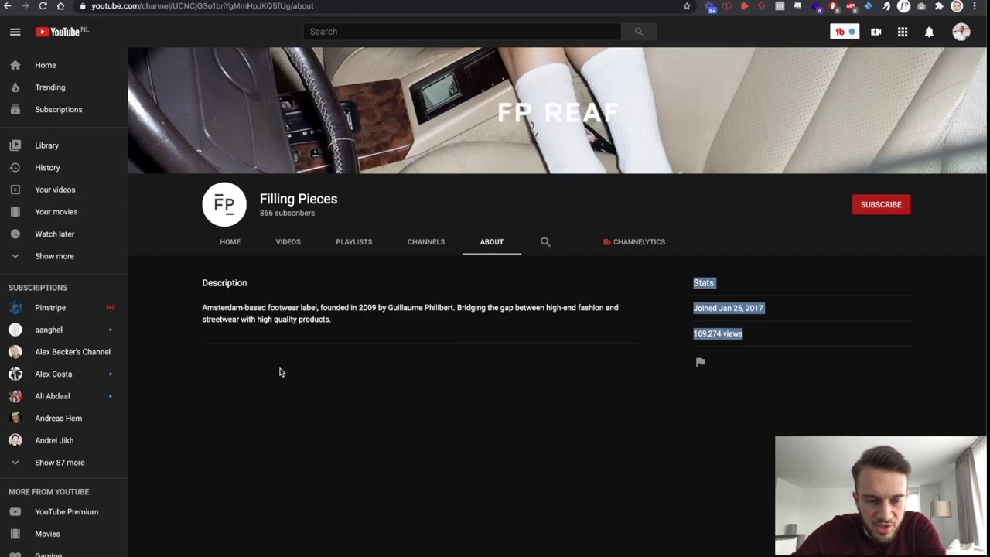
pyautogui.click(270, 329)
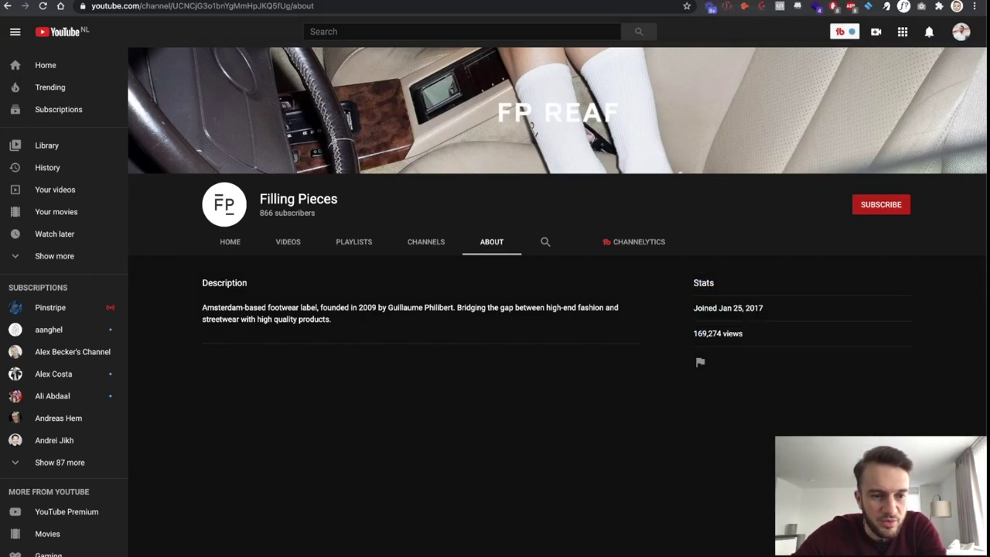
pyautogui.hotkey('ctrl', 'Tab')
pyautogui.scroll(-2, 249, 266)
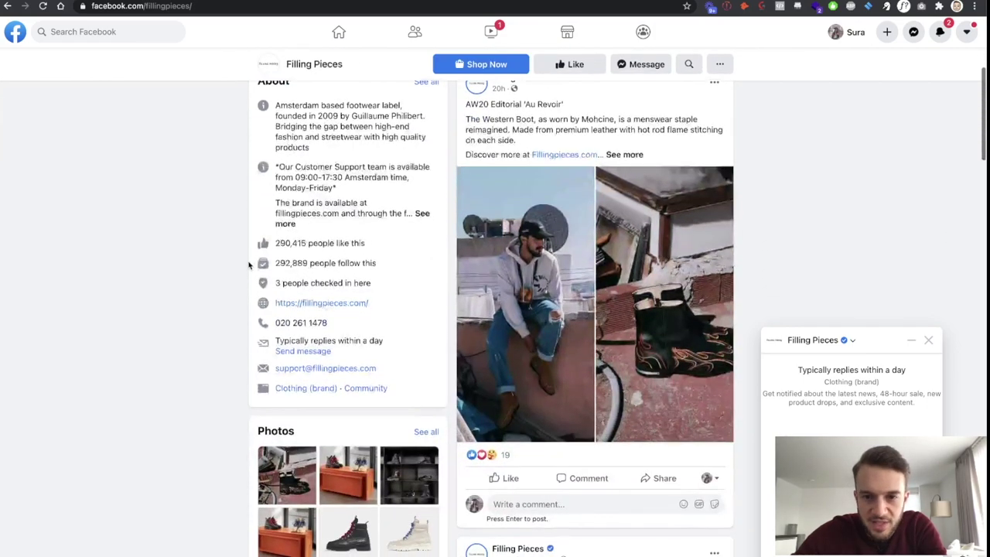
# View the Filling Pieces Facebook About details, then open sheets.google.com in a new tab.
pyautogui.scroll(5, 249, 265)
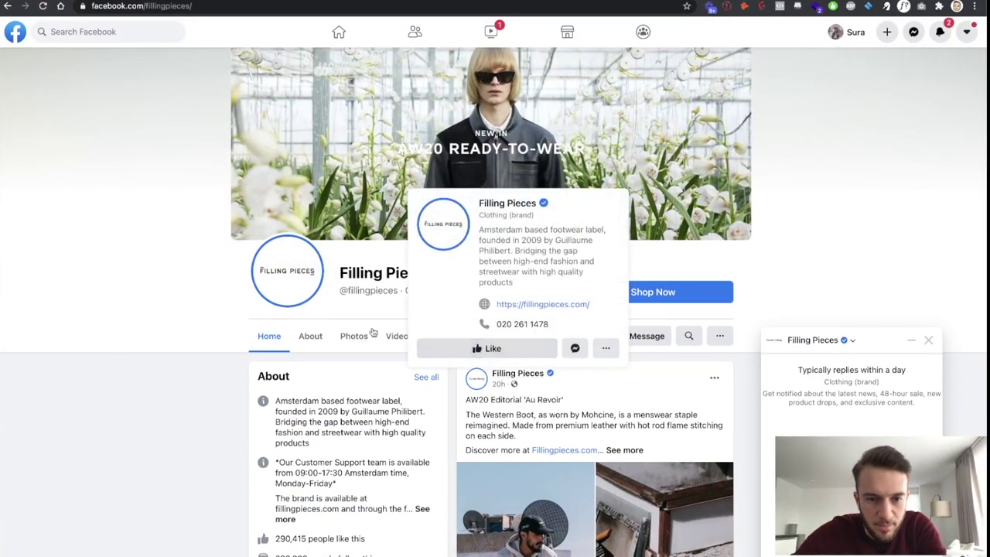
pyautogui.click(311, 337)
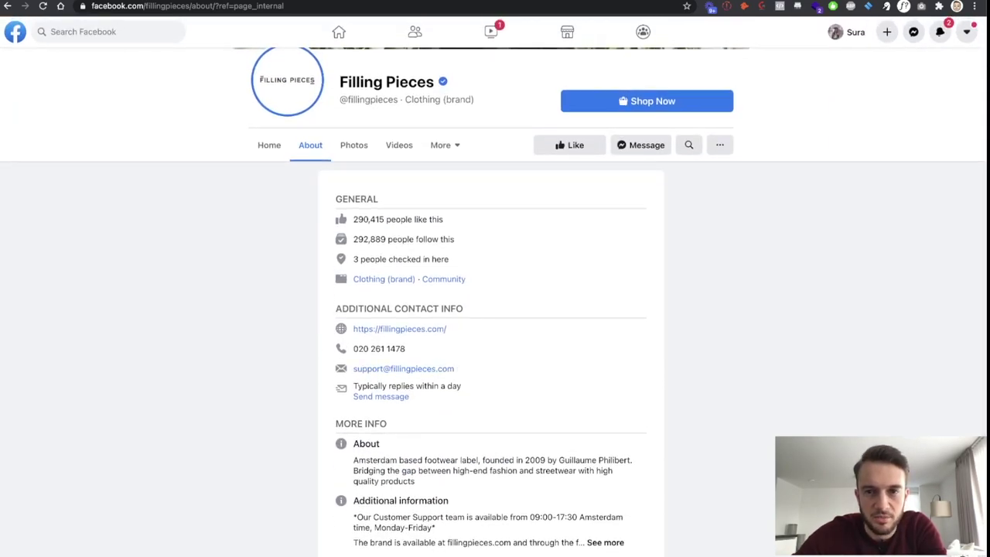
pyautogui.hotkey('ctrl', 't')
pyautogui.write('sheets.google.com')
pyautogui.press('Return')
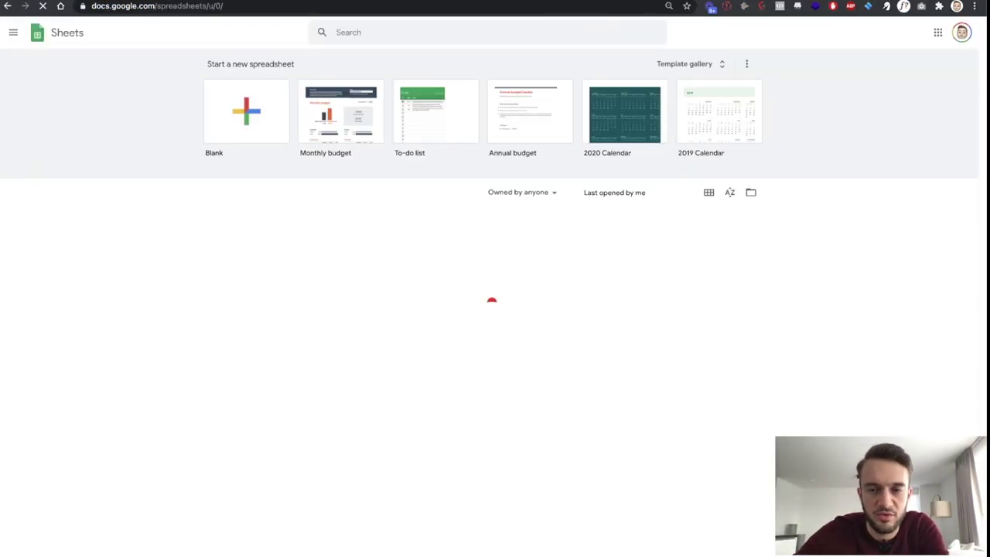
# Create a blank spreadsheet titled 'Outreach Email List YT'.
pyautogui.click(248, 128)
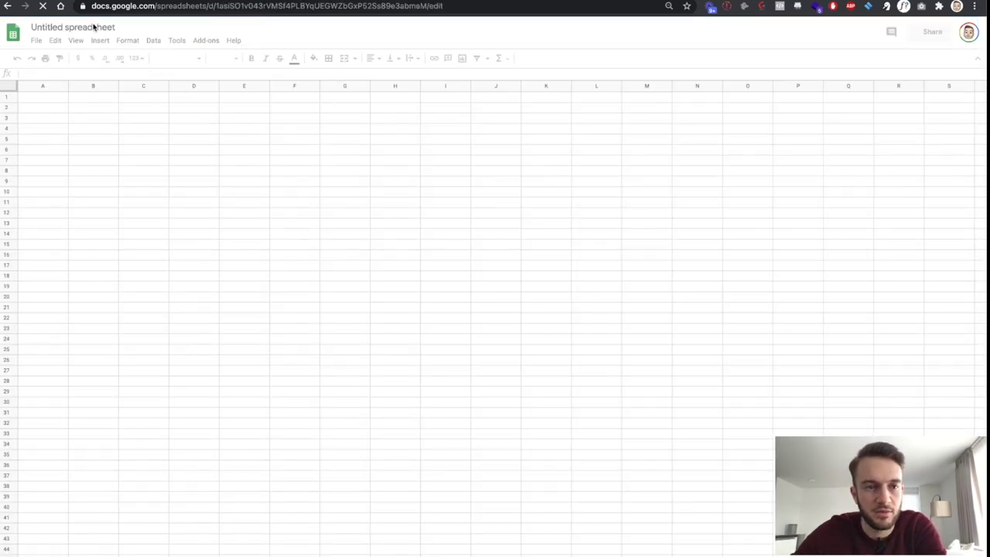
pyautogui.click(83, 29)
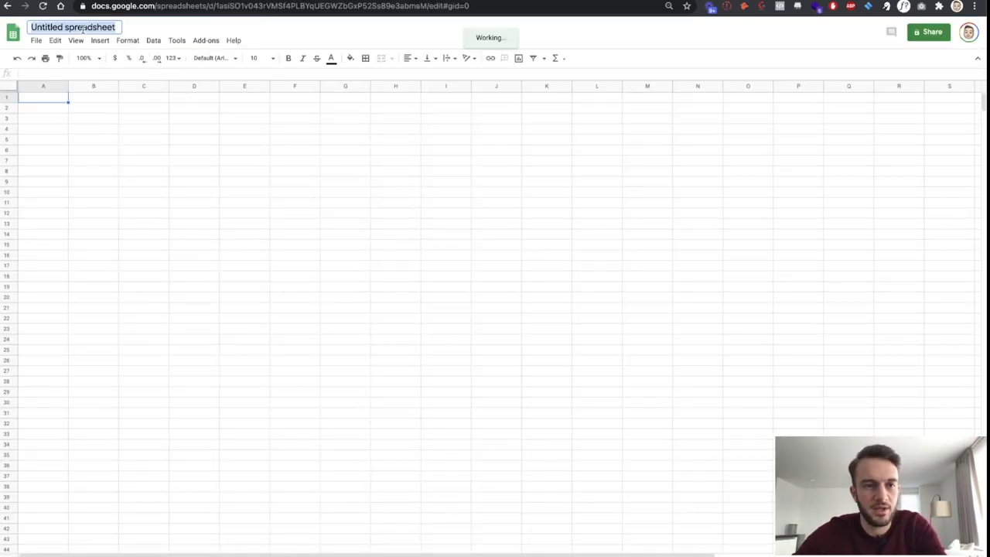
pyautogui.write('Outreac')
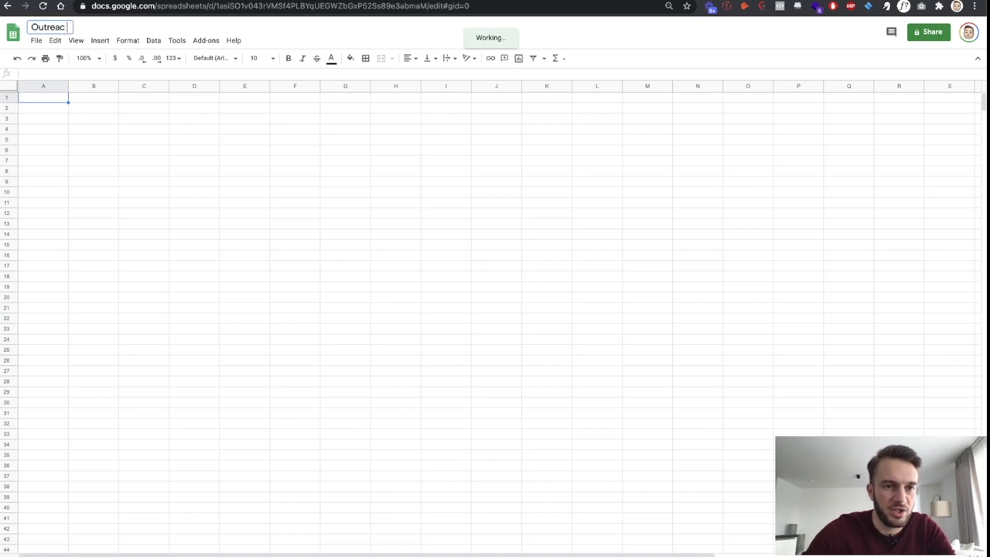
pyautogui.write(' Ema')
pyautogui.press('BackSpace')
pyautogui.press('BackSpace')
pyautogui.press('BackSpace')
pyautogui.press('BackSpace')
pyautogui.write('h Email List YT')
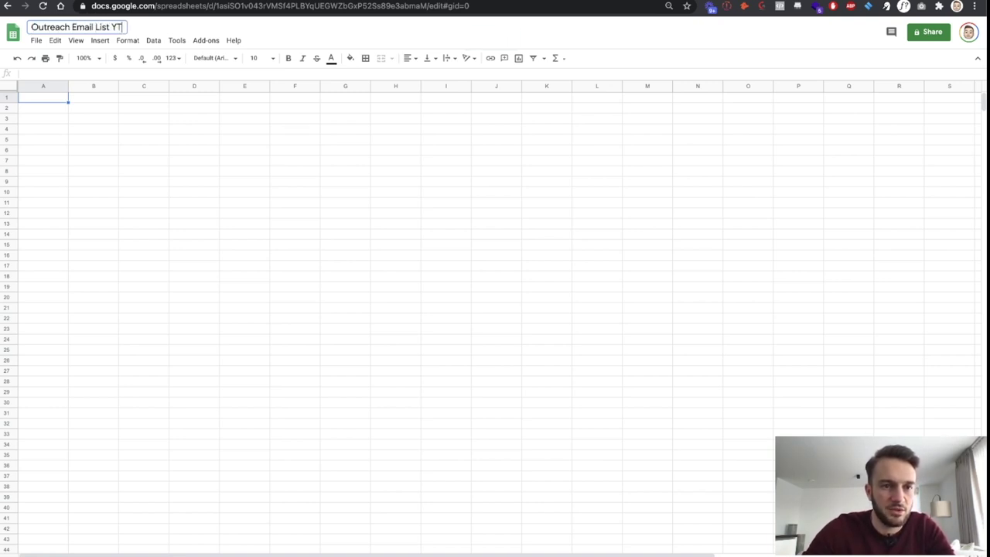
pyautogui.press('Return')
# Enter the First Name and Last Name headers in A1 and B1.
pyautogui.write('Nam')
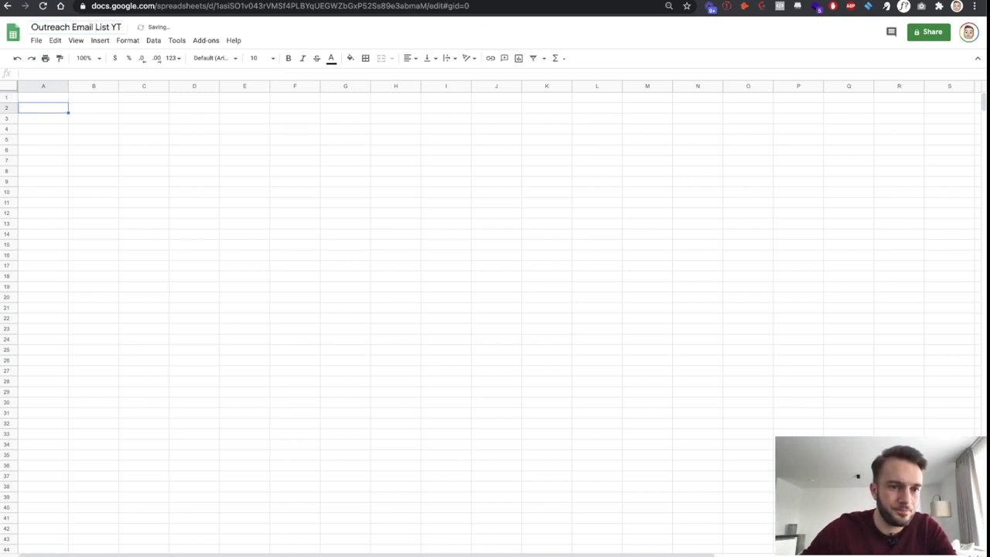
pyautogui.write('e')
pyautogui.press('Tab')
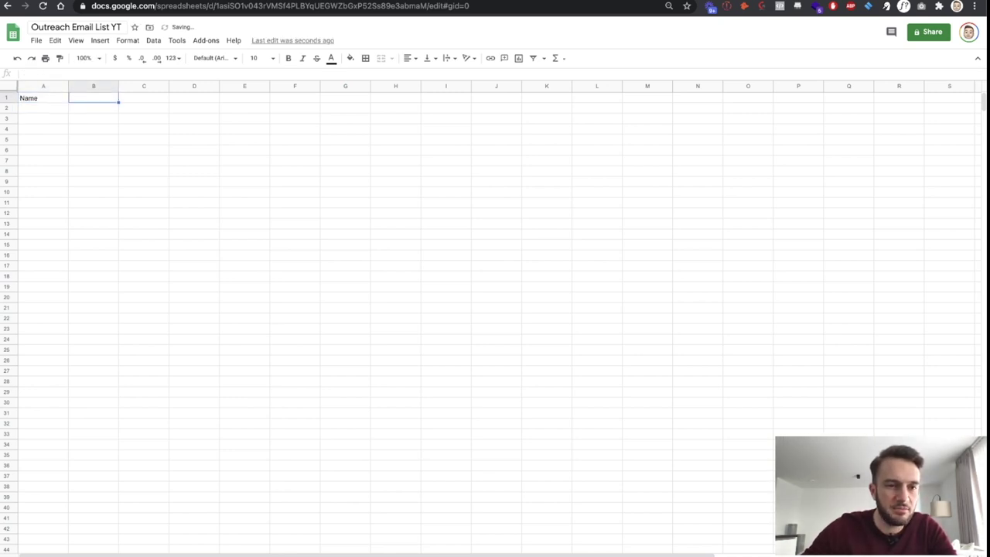
pyautogui.click(43, 98)
pyautogui.write('First Name')
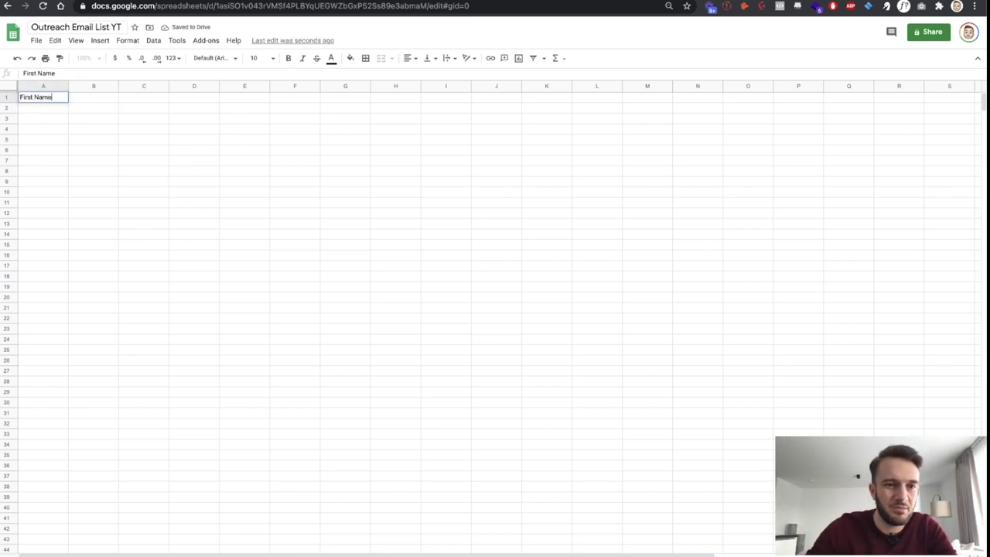
pyautogui.press('Tab')
pyautogui.write('Last Name')
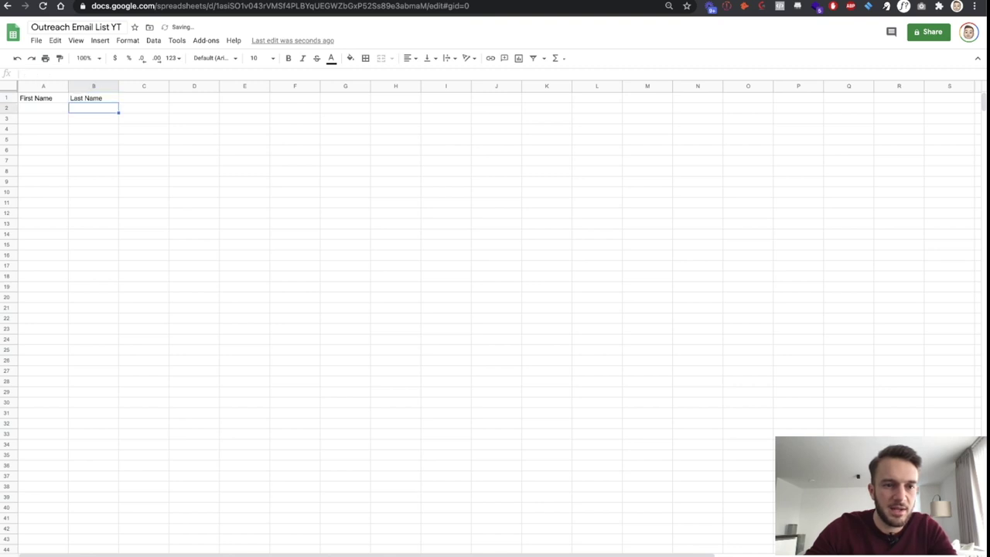
pyautogui.press('Tab')
# Add the Email Address and Website headers in C1 and D1, then return to Facebook.
pyautogui.write('We')
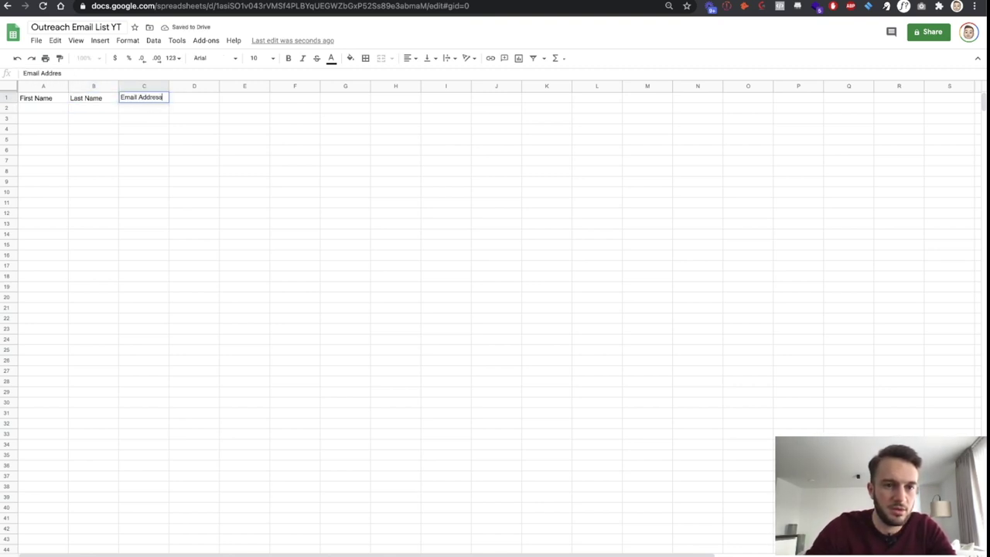
pyautogui.press('Return')
pyautogui.click(194, 108)
pyautogui.click(194, 97)
pyautogui.write('Wesb')
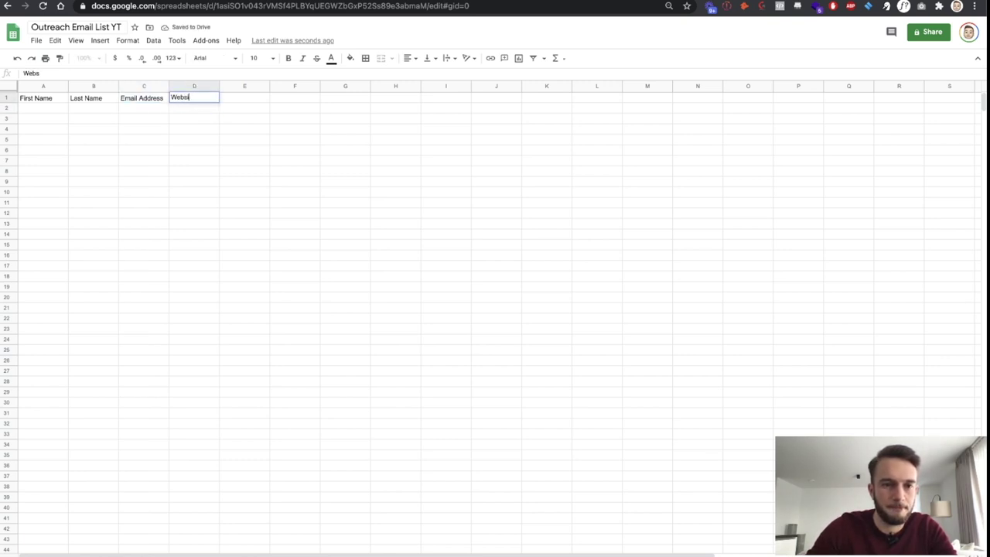
pyautogui.write('ite')
pyautogui.press('Return')
pyautogui.press('Left')
pyautogui.press('Left')
pyautogui.press('Left')
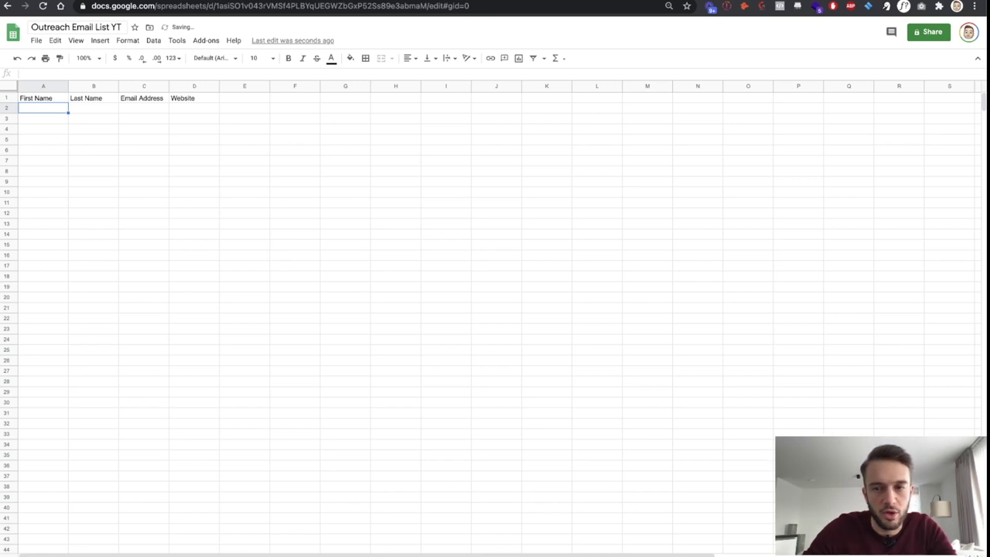
pyautogui.press('Right')
pyautogui.press('Right')
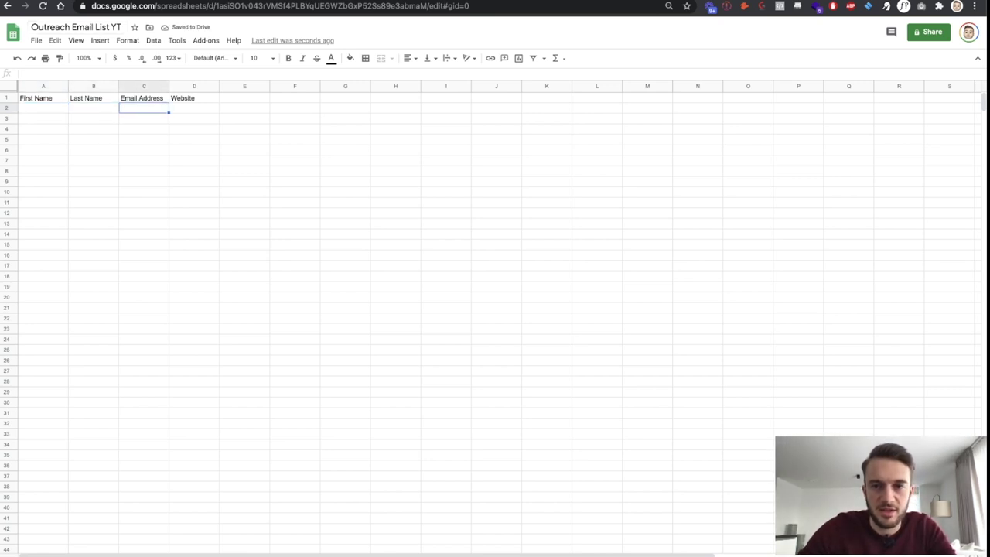
pyautogui.hotkey('ctrl', 'Tab')
# Paste Filling Pieces' support e-mail, copied from Facebook, into C2.
pyautogui.rightClick(440, 372)
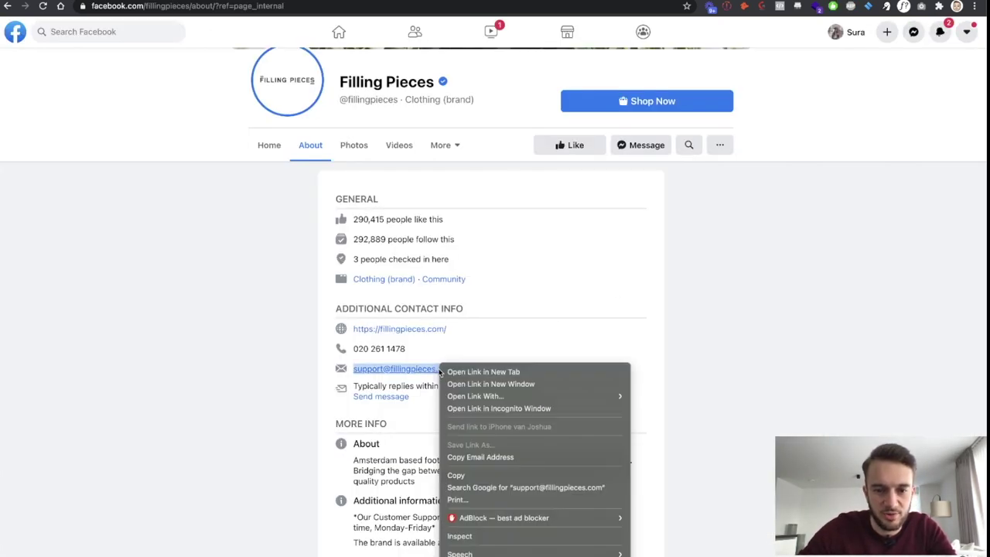
pyautogui.click(456, 475)
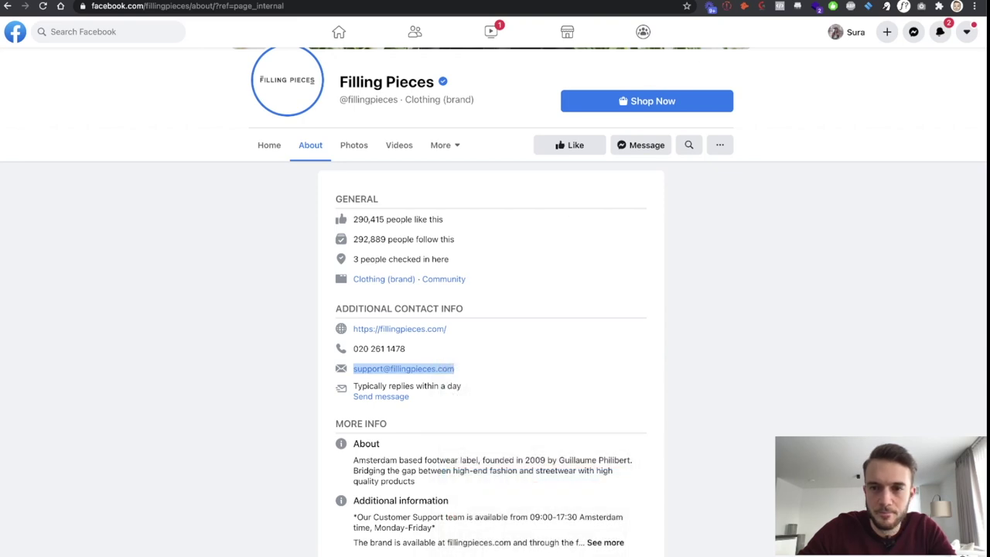
pyautogui.hotkey('ctrl', 'Tab')
pyautogui.hotkey('ctrl', 'v')
# Enter Fillingpieces.com as the website in D2, then return to the store site.
pyautogui.click(197, 112)
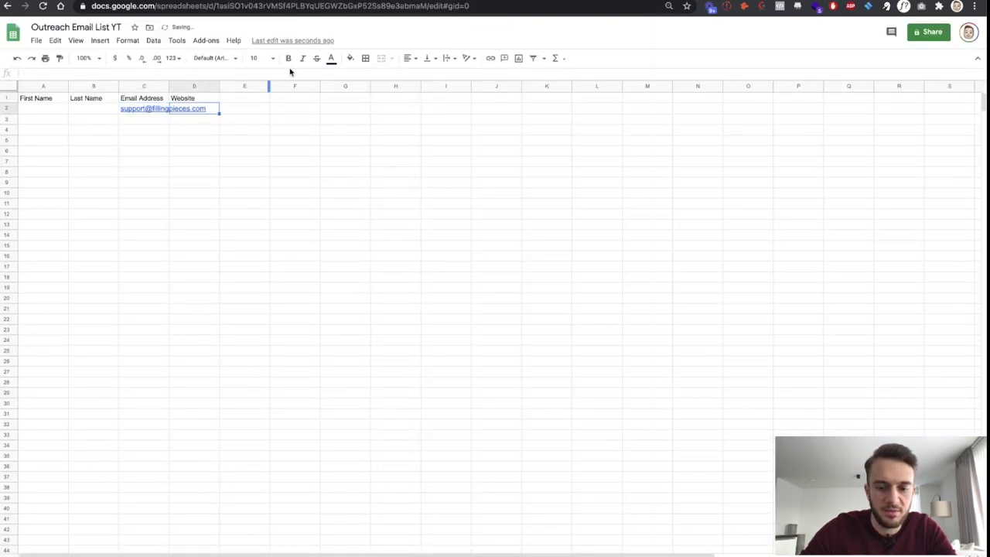
pyautogui.write('Fillingpieces.com')
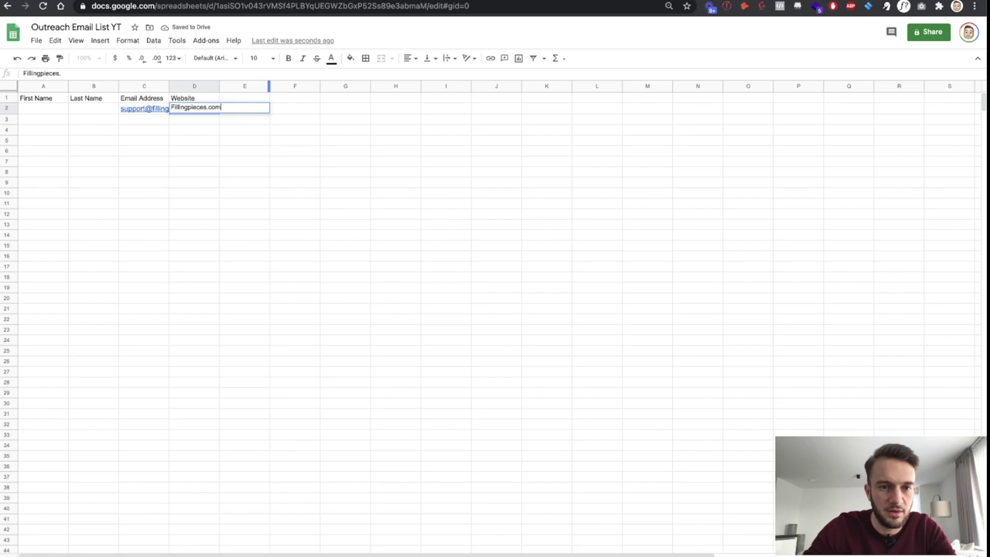
pyautogui.press('Return')
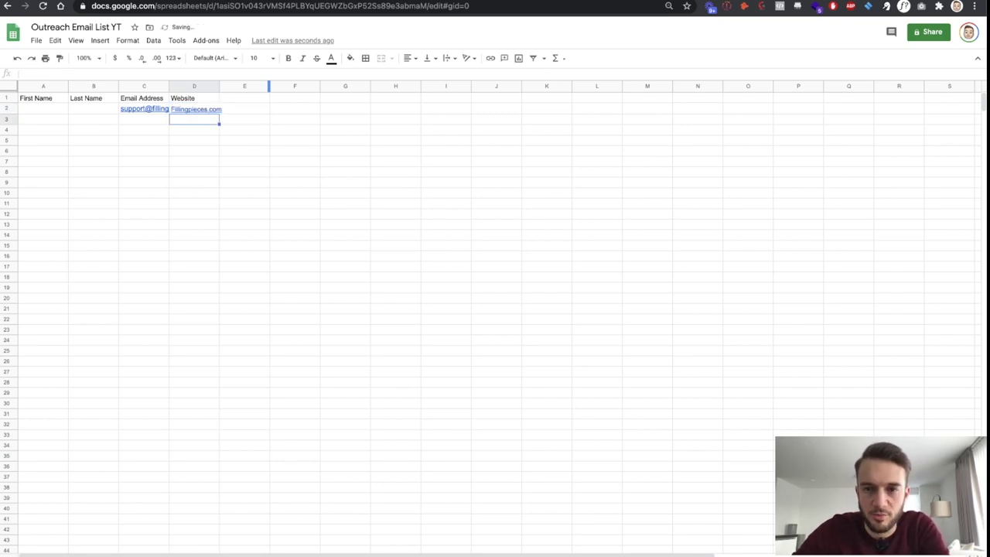
pyautogui.hotkey('ctrl', 'shift', 'Tab')
pyautogui.hotkey('ctrl', 'shift', 'Tab')
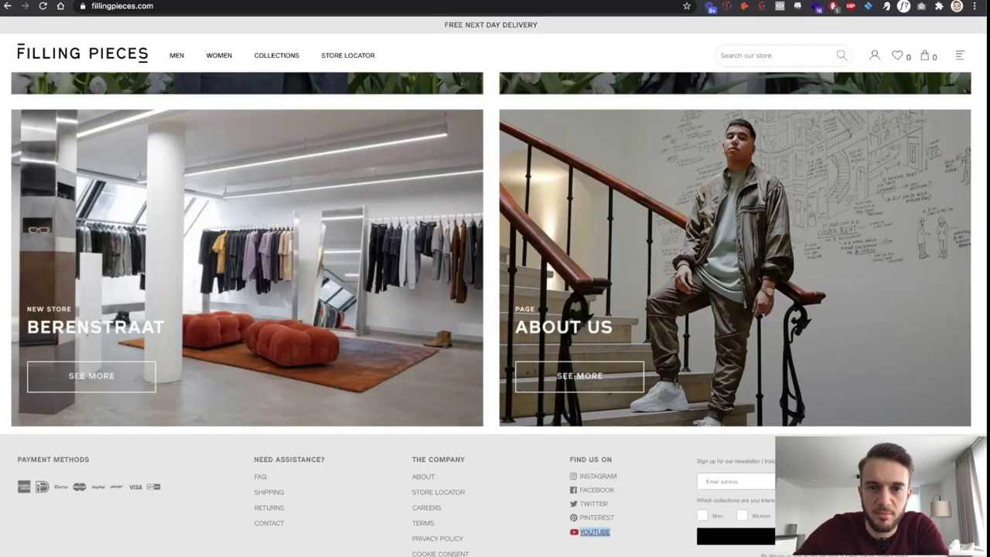
# Review Hunter's four fillingpieces.com addresses (support, sales, press, careers), then open a new tab.
pyautogui.press('Home')
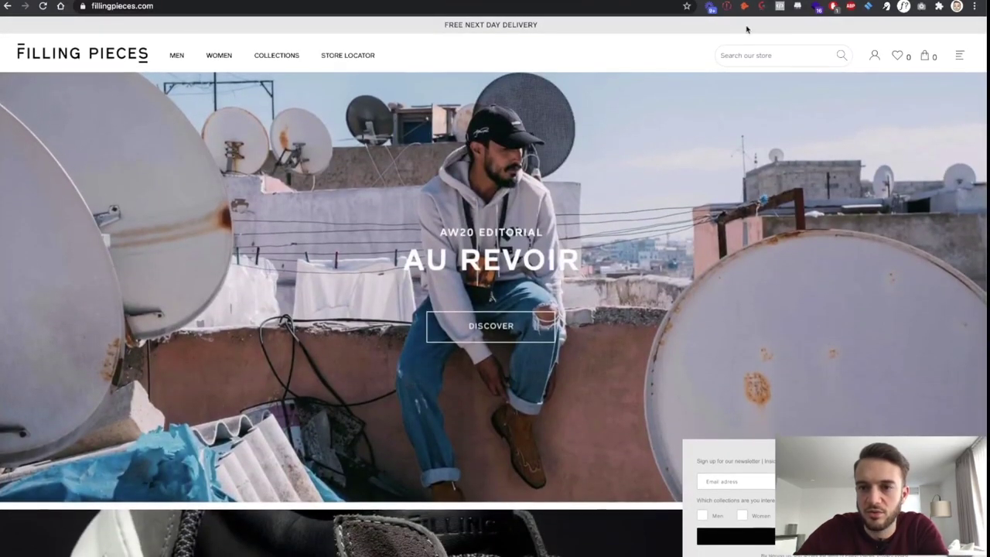
pyautogui.click(745, 7)
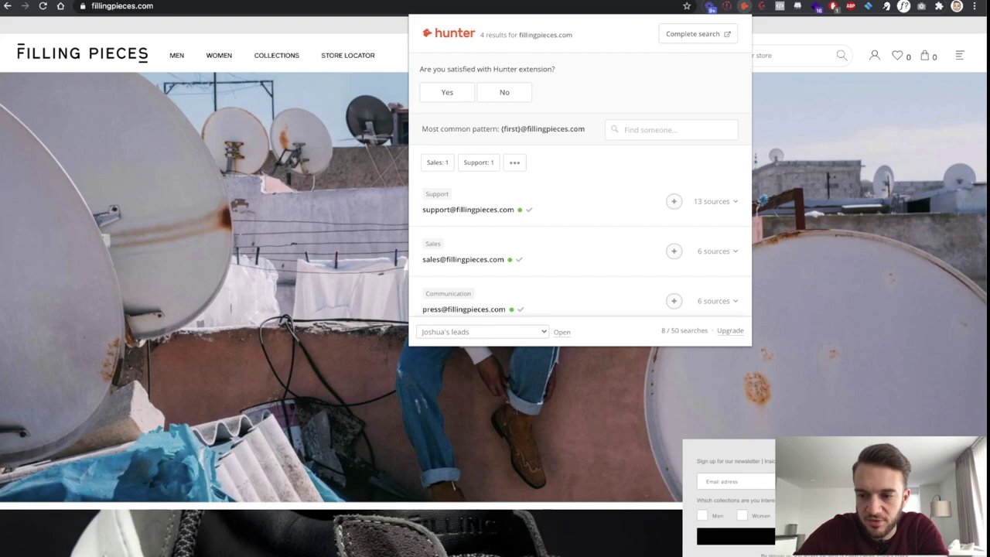
pyautogui.press('Escape')
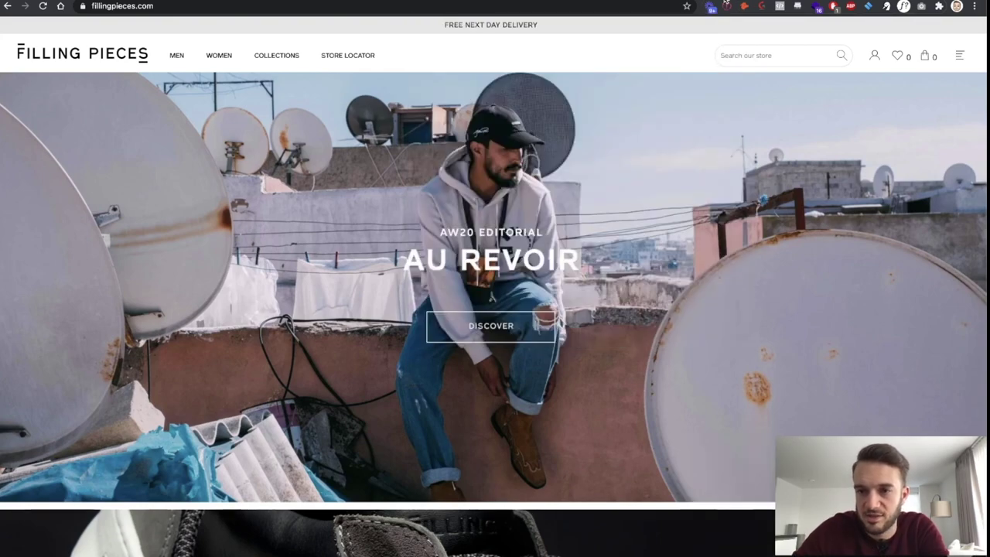
pyautogui.click(744, 7)
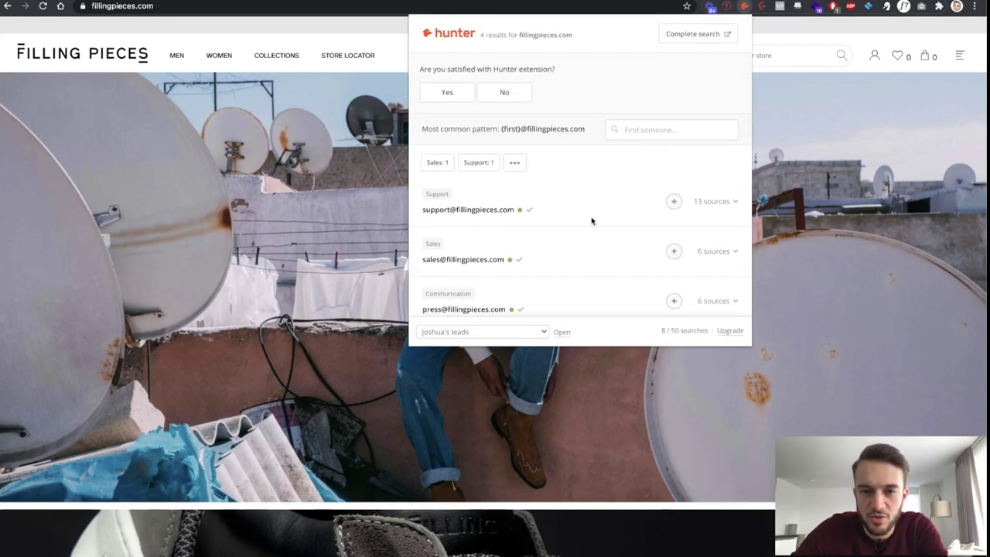
pyautogui.scroll(-2, 592, 221)
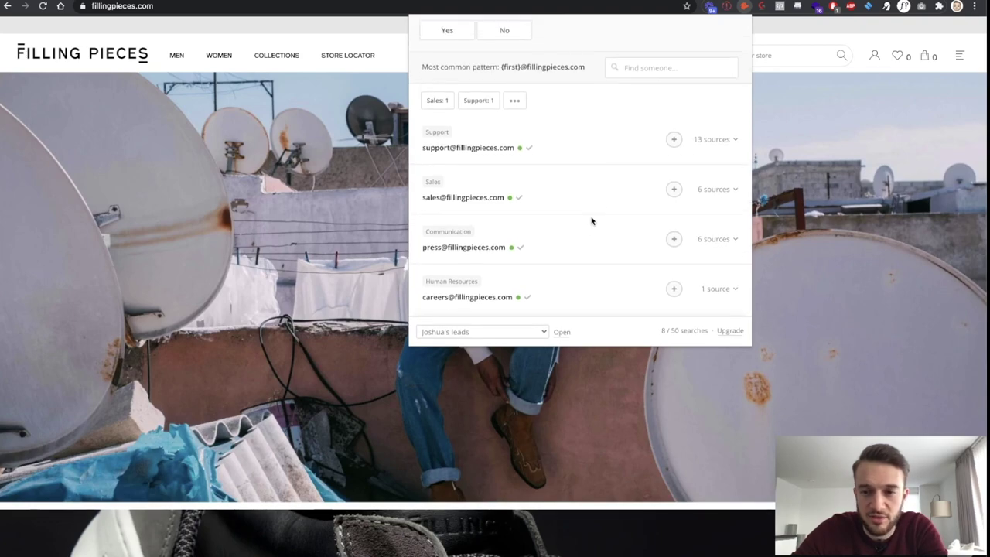
pyautogui.scroll(-1, 592, 221)
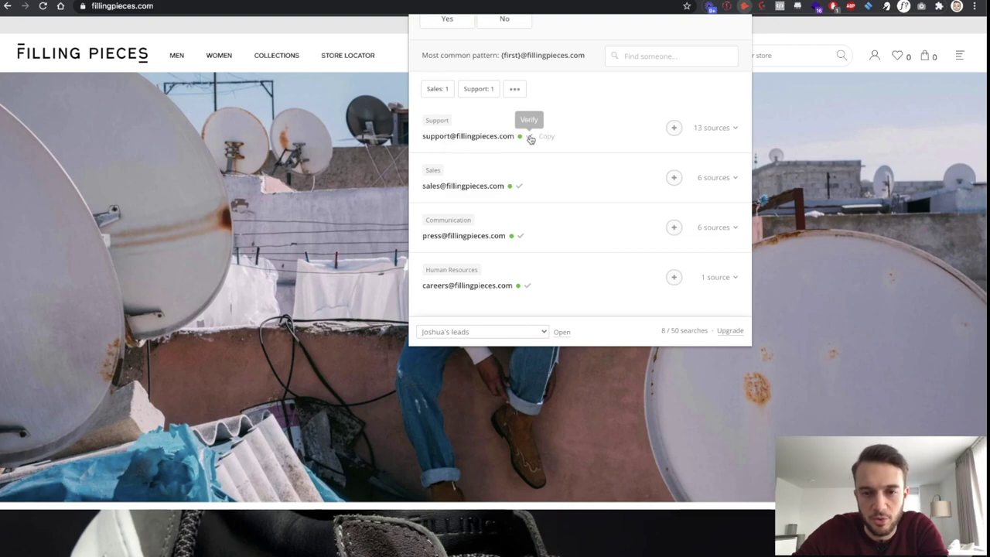
pyautogui.scroll(3, 643, 273)
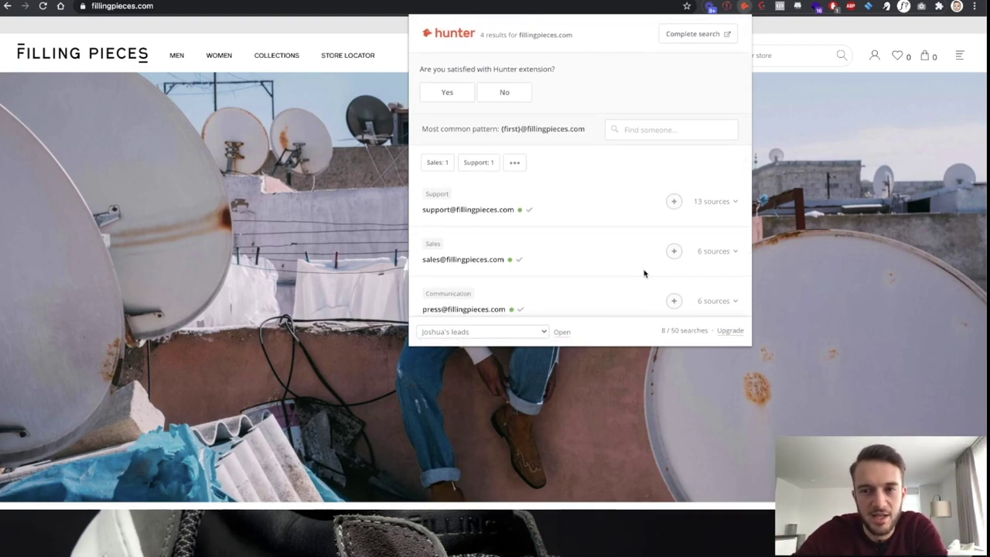
pyautogui.scroll(-3, 535, 122)
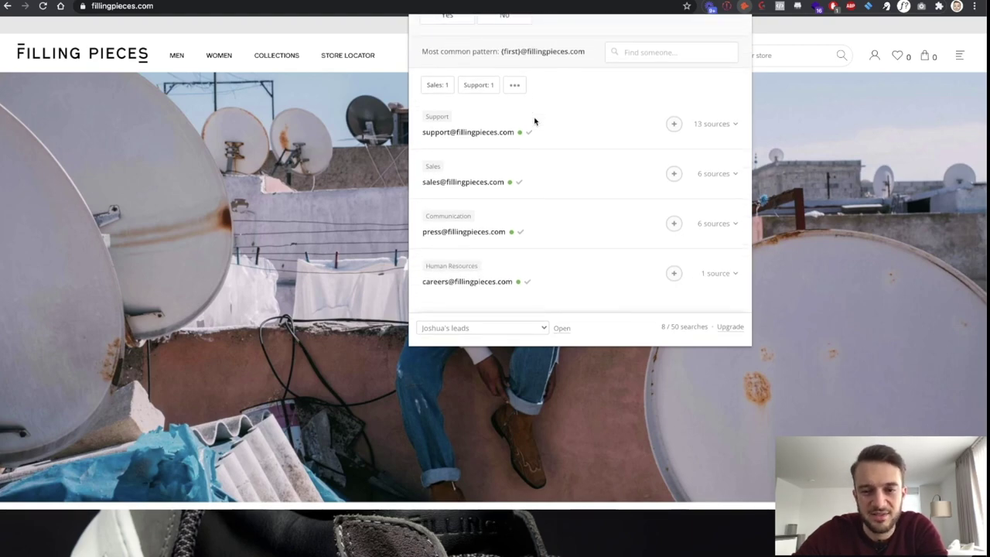
pyautogui.click(257, 308)
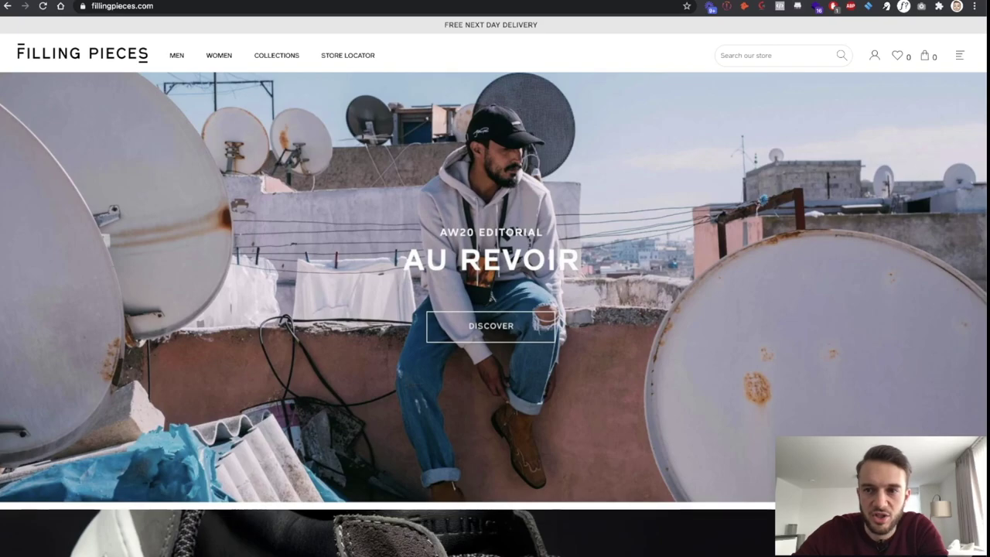
pyautogui.hotkey('ctrl', 't')
# Load linkedin.com, then scroll down the Filling Pieces homepage.
pyautogui.write('linkedin.com')
pyautogui.press('Return')
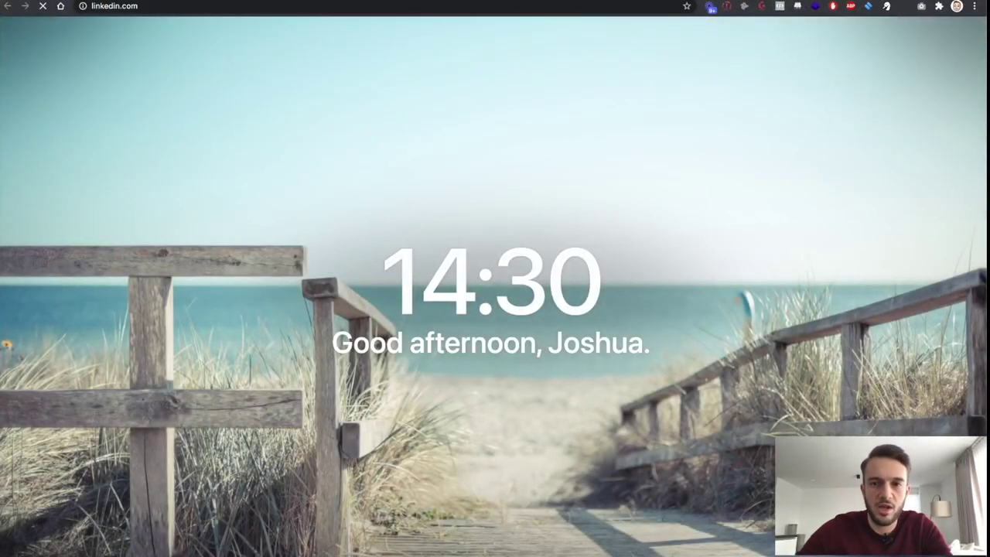
pyautogui.hotkey('ctrl', 'w')
pyautogui.scroll(-10, 495, 309)
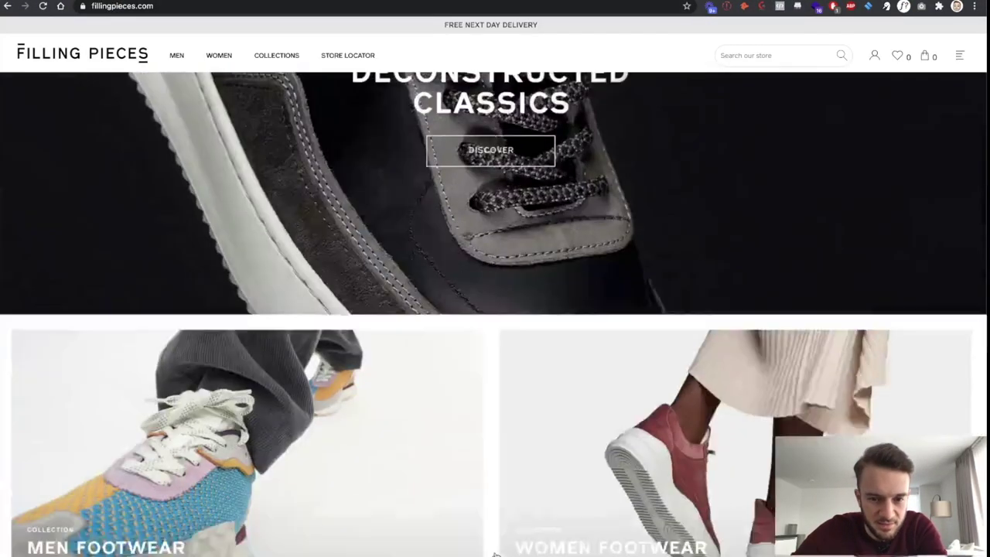
pyautogui.scroll(-3, 494, 552)
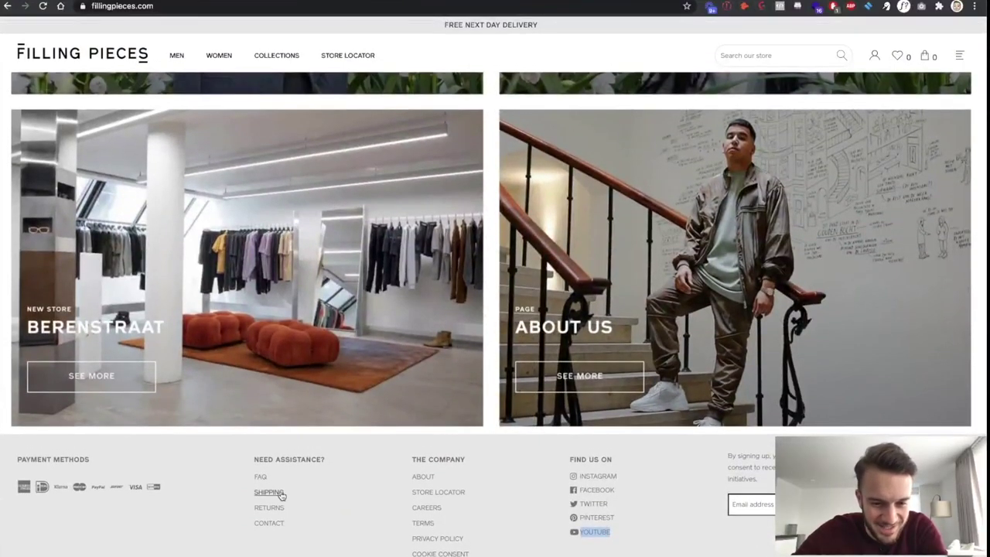
# Read the Filling Pieces About page and its Story page on the 2009 founding.
pyautogui.click(421, 482)
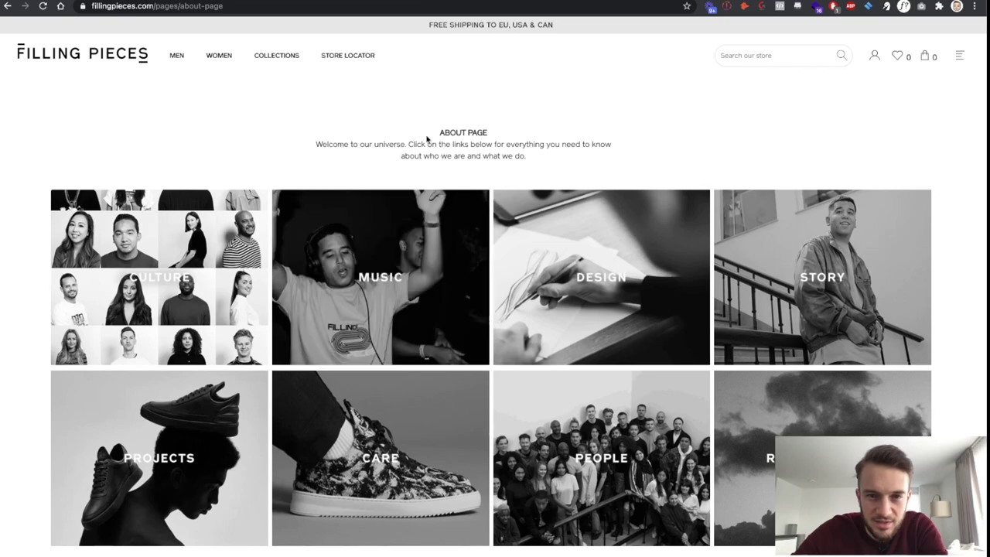
pyautogui.scroll(-2, 322, 131)
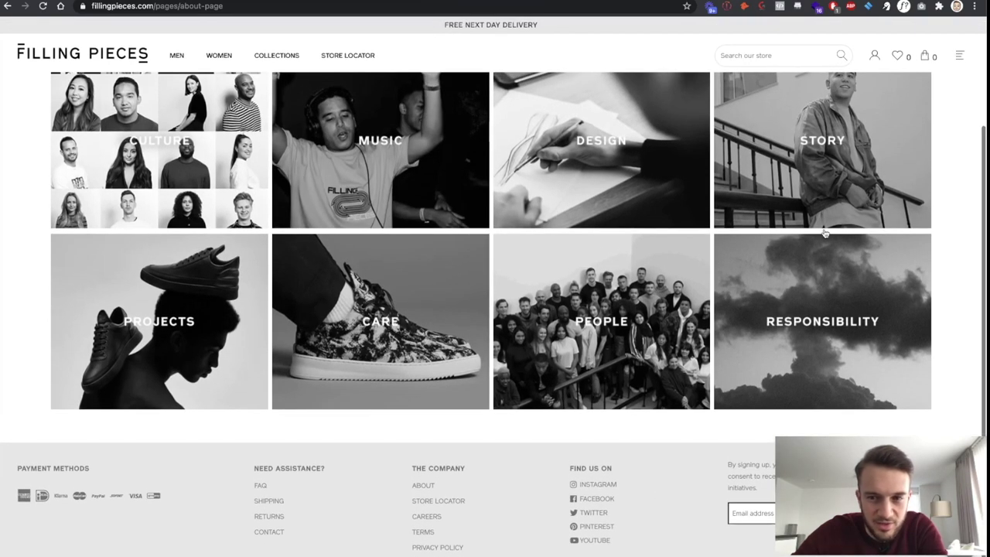
pyautogui.click(848, 201)
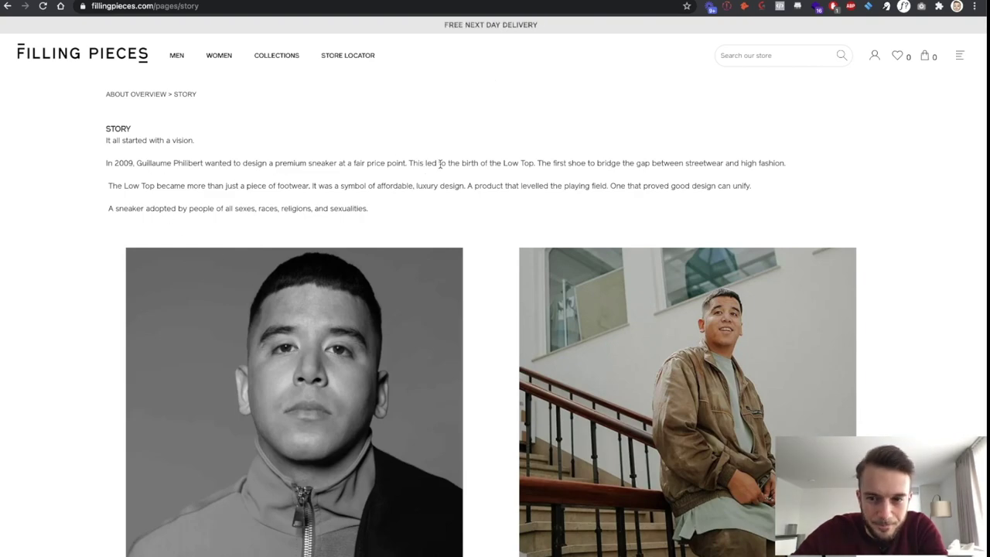
pyautogui.scroll(-1, 440, 163)
pyautogui.scroll(-3, 440, 167)
pyautogui.scroll(-3, 440, 167)
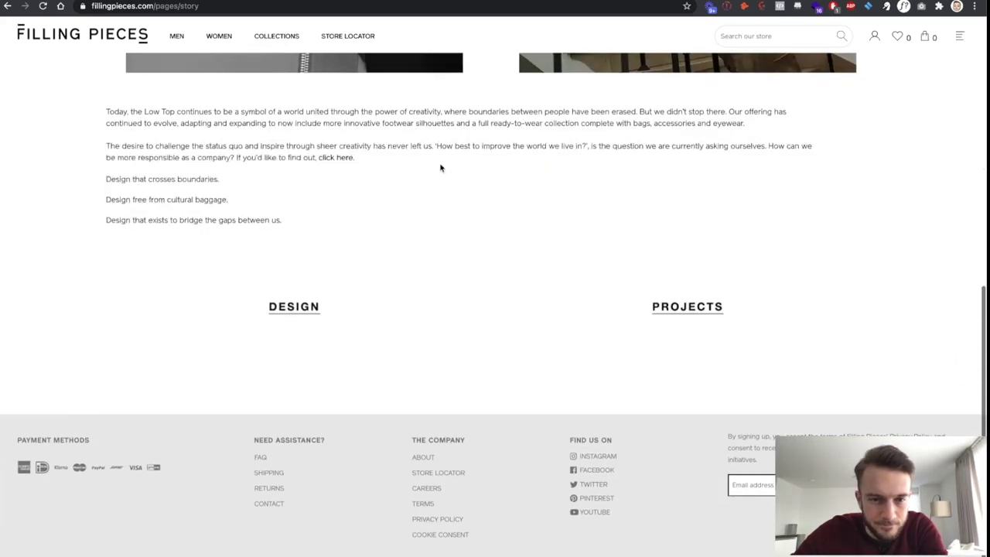
pyautogui.scroll(7, 440, 168)
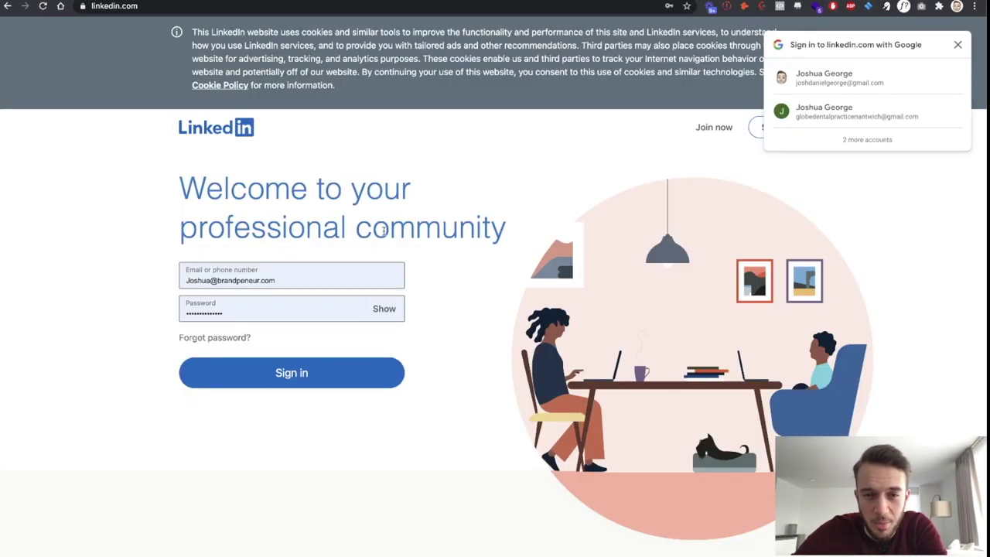
# Sign in to LinkedIn with the saved account details and confirm them.
pyautogui.click(291, 372)
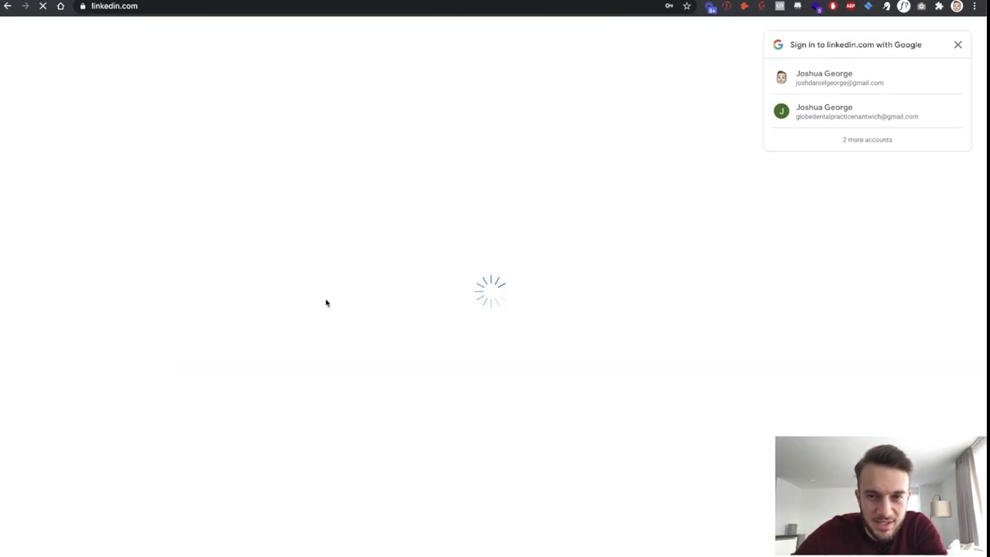
pyautogui.click(958, 45)
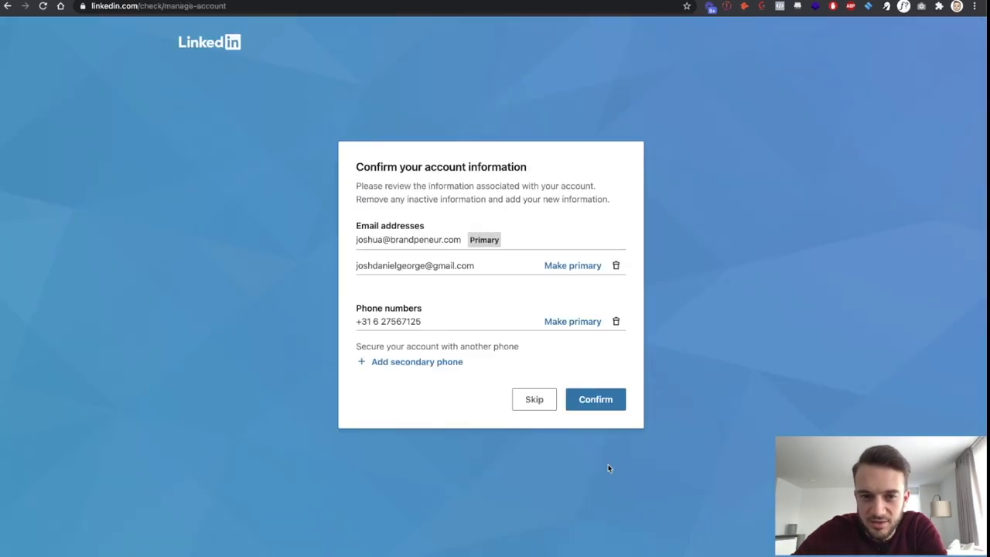
pyautogui.click(583, 405)
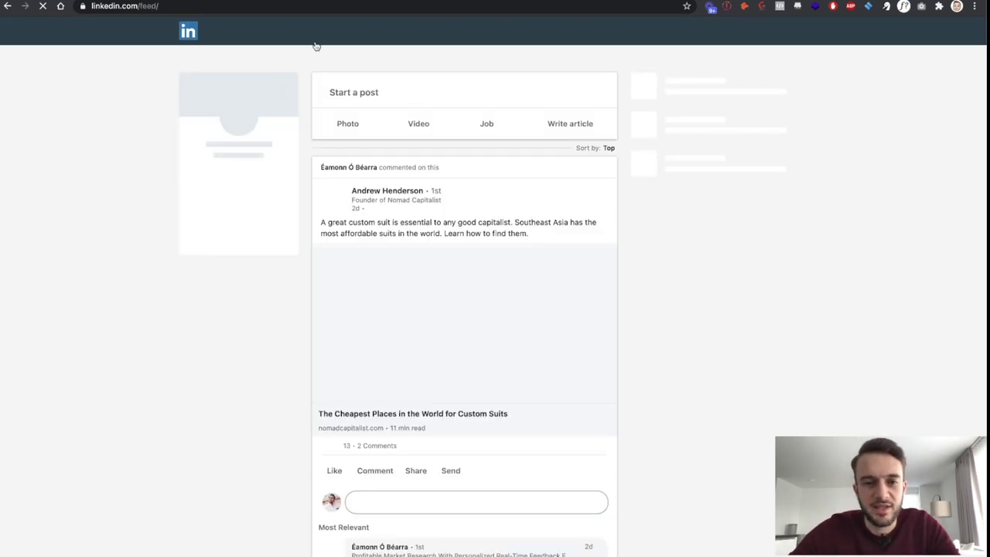
# Search 'Filling Pieces', open its company page and list all 70 employees.
pyautogui.click(255, 31)
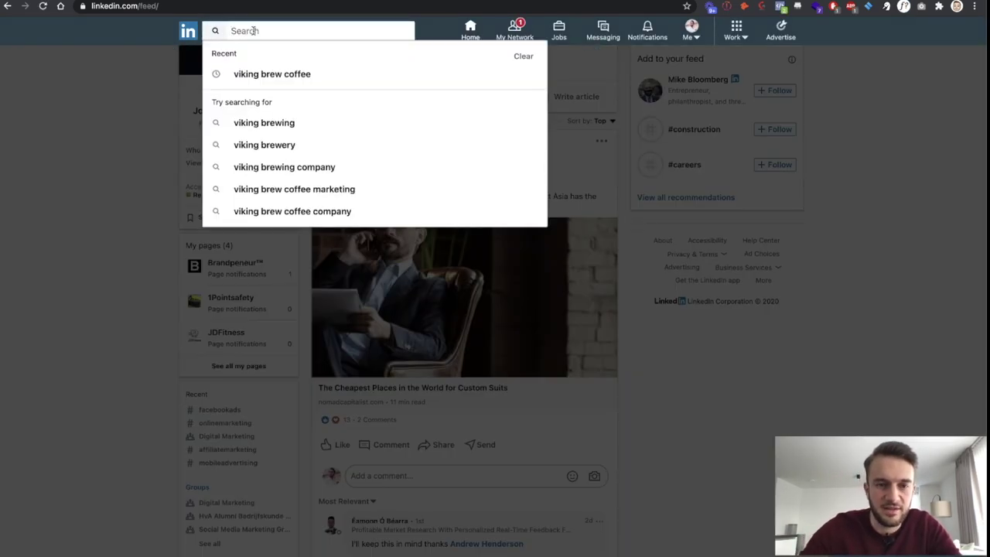
pyautogui.write('Filling Piece')
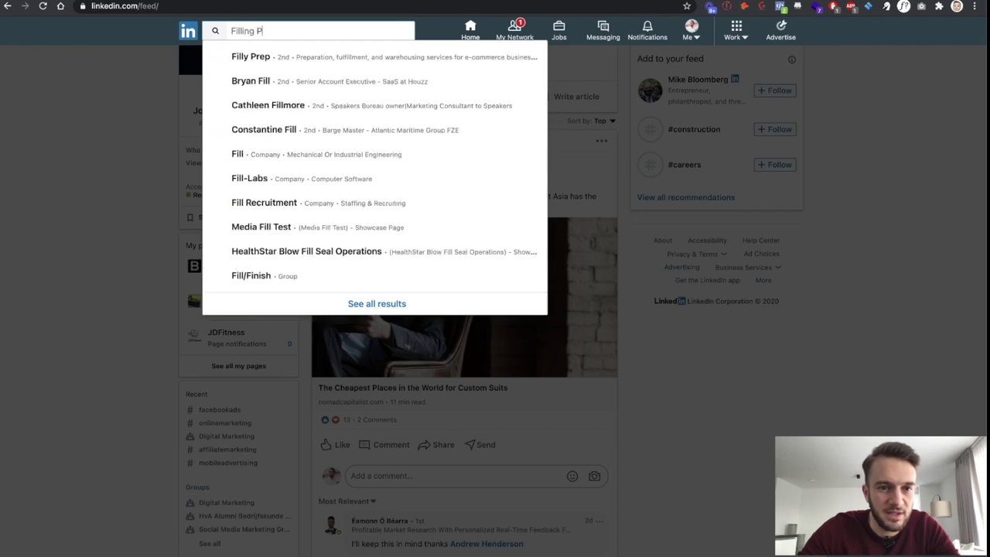
pyautogui.write('s')
pyautogui.press('Return')
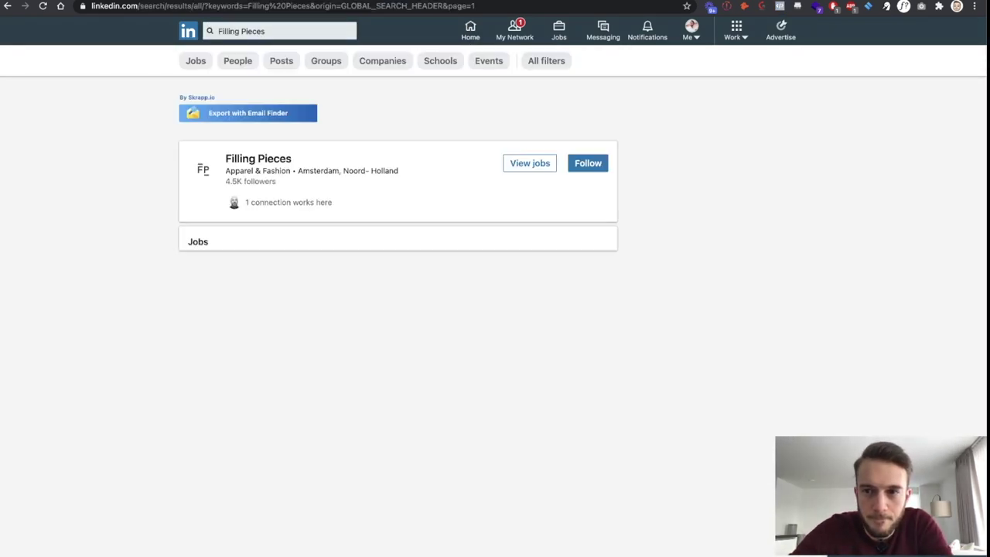
pyautogui.click(251, 163)
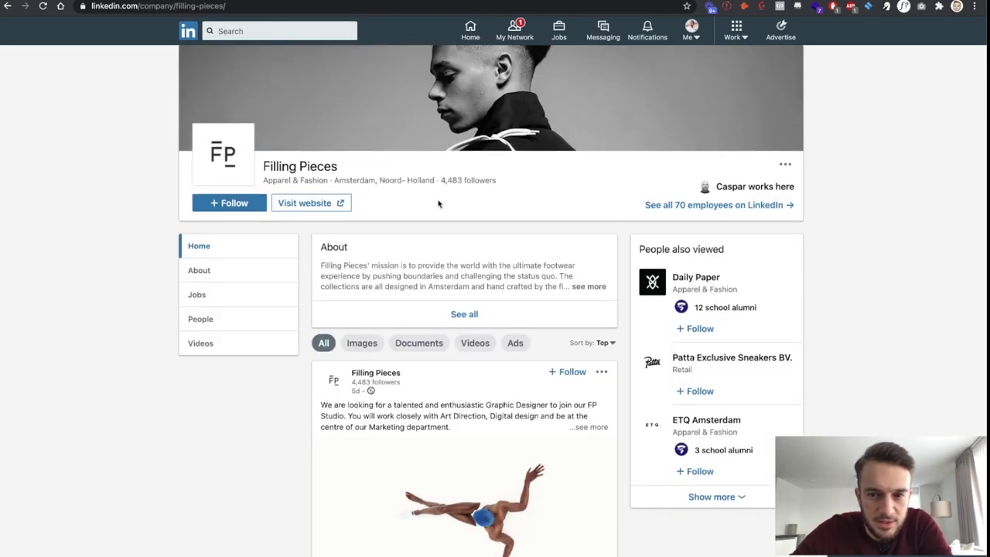
pyautogui.click(713, 207)
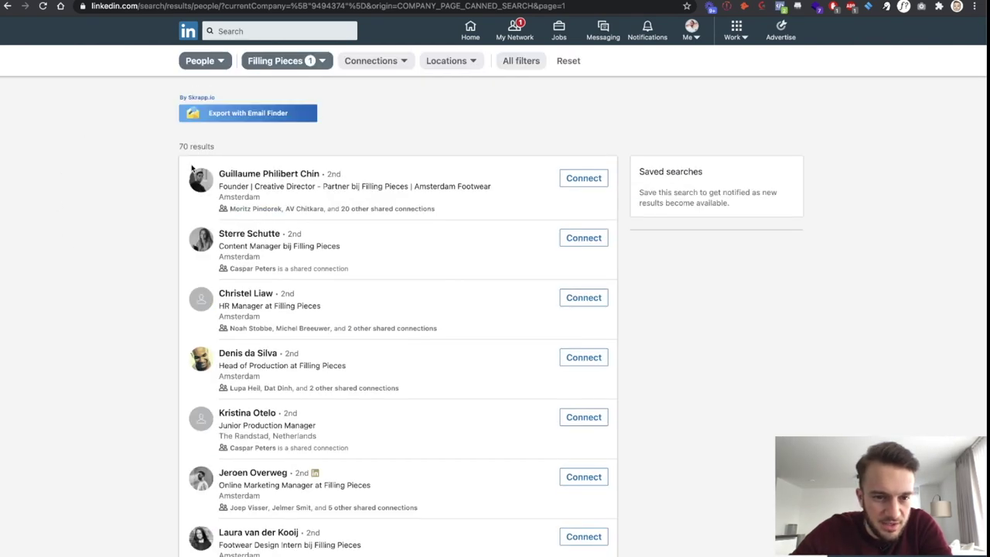
# Reveal the founder and creative director's work e-mail in RocketReach from his LinkedIn profile.
pyautogui.click(271, 176)
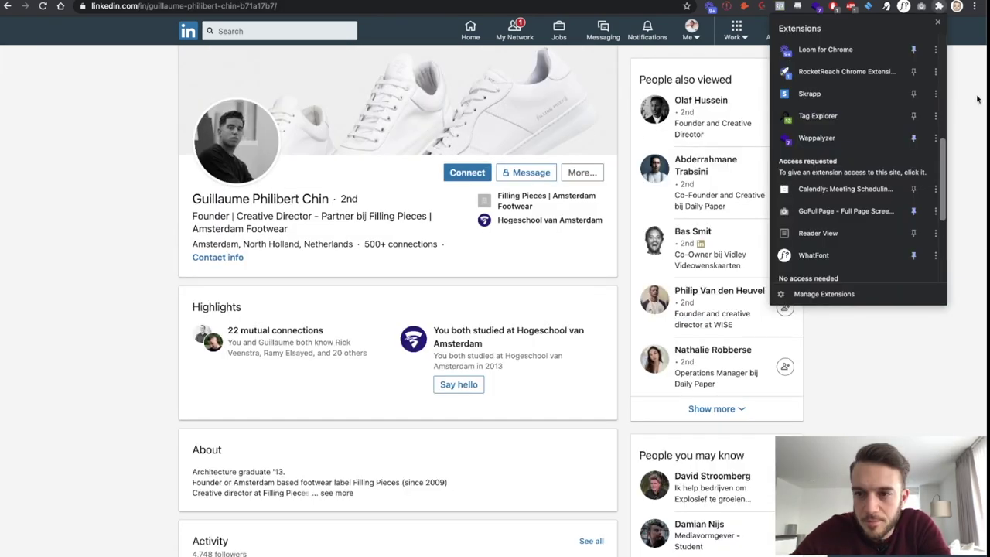
pyautogui.click(939, 6)
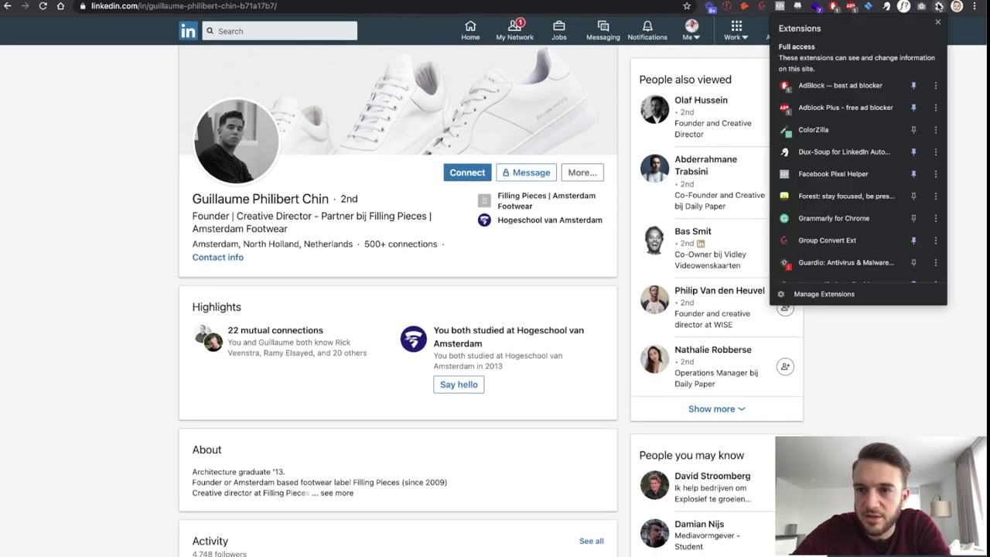
pyautogui.scroll(-3, 874, 116)
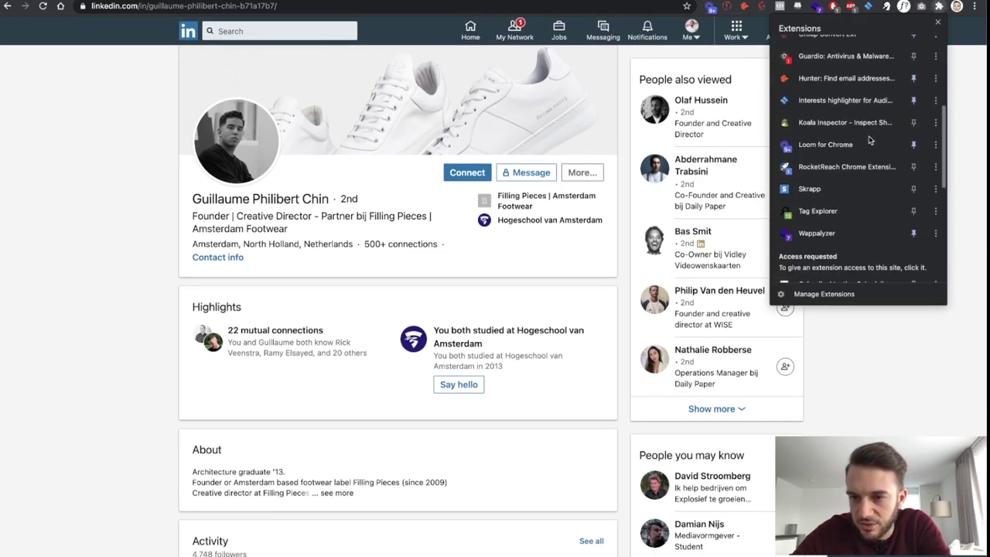
pyautogui.click(840, 170)
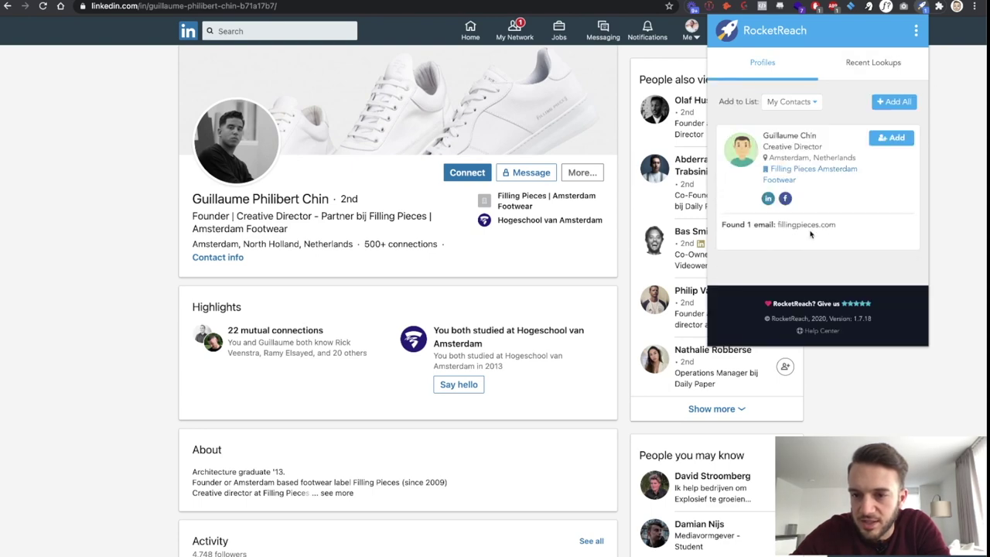
pyautogui.click(890, 138)
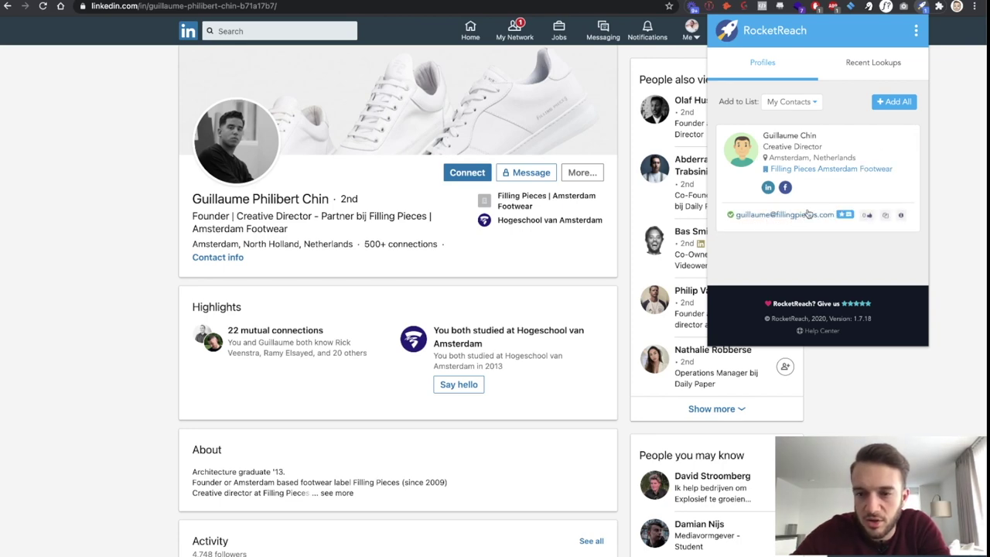
pyautogui.click(779, 215)
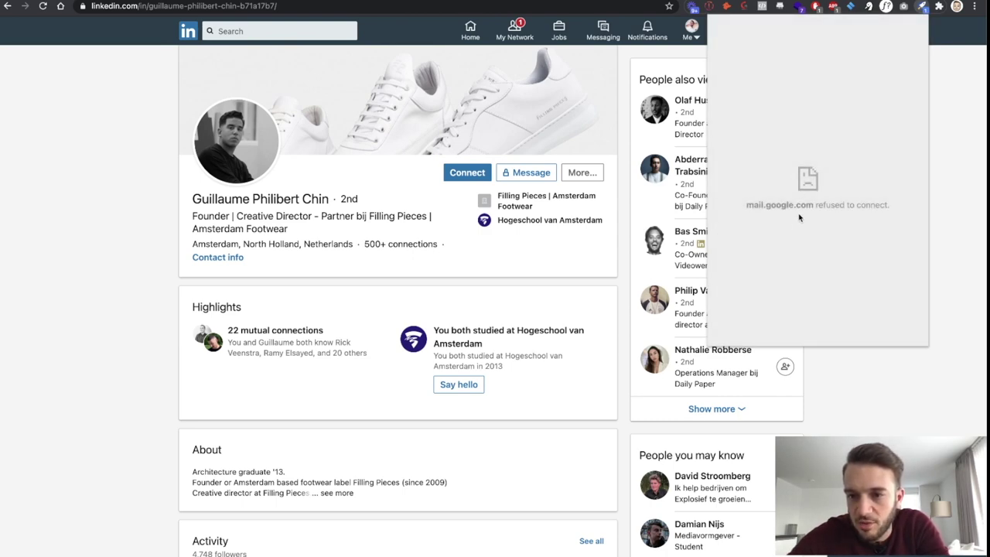
pyautogui.click(6, 5)
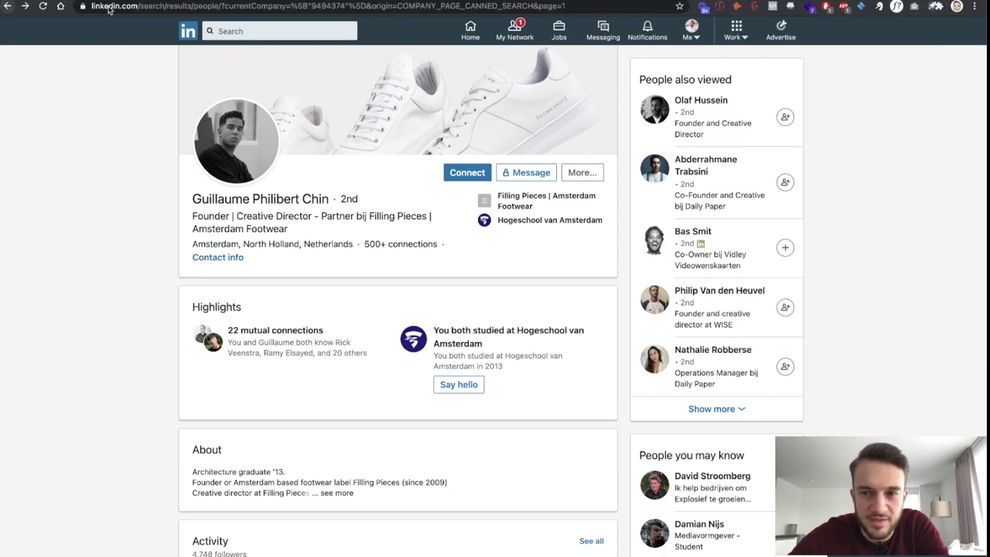
# Reopen RocketReach on his profile and copy the verified fillingpieces.com e-mail.
pyautogui.click(938, 6)
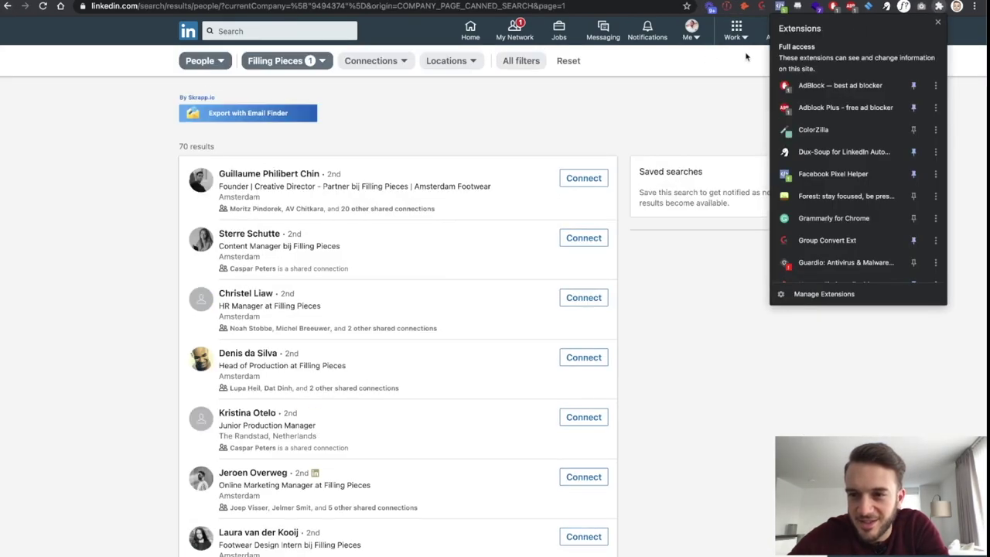
pyautogui.click(548, 94)
pyautogui.click(262, 175)
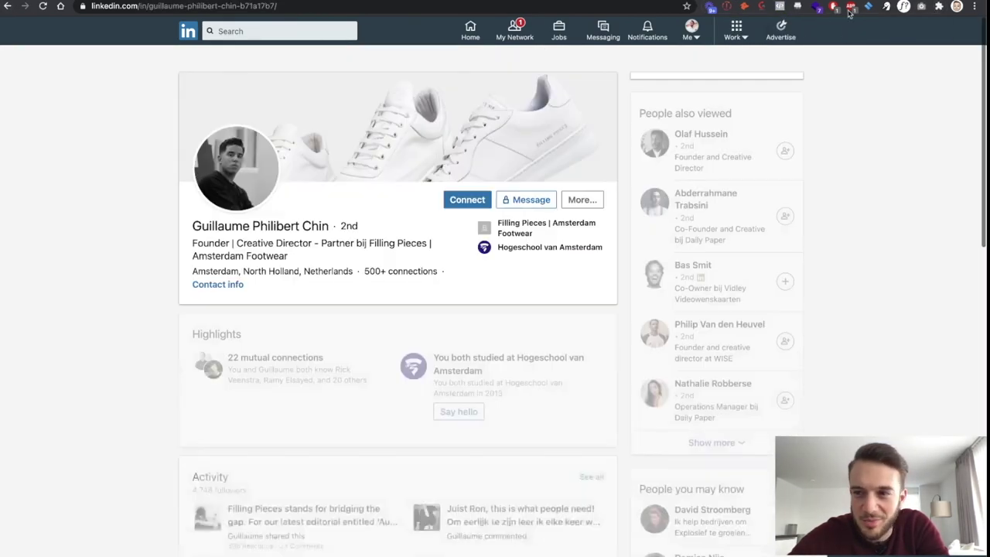
pyautogui.click(938, 6)
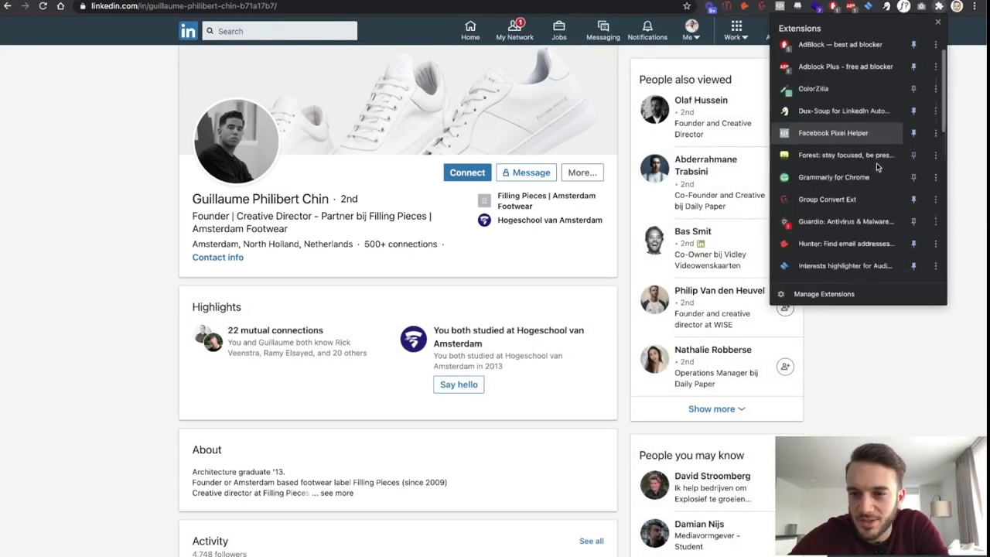
pyautogui.scroll(-3, 871, 201)
pyautogui.scroll(4, 871, 178)
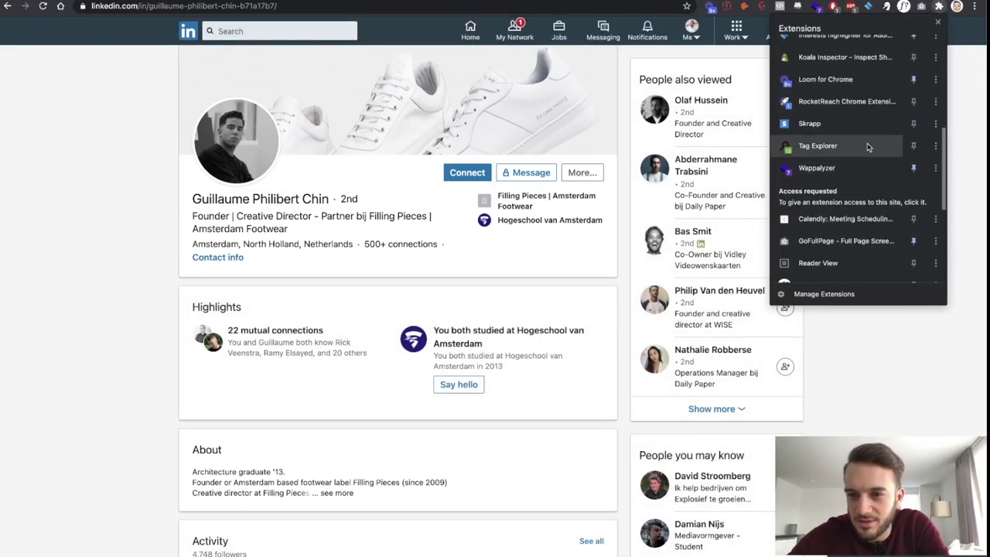
pyautogui.click(875, 99)
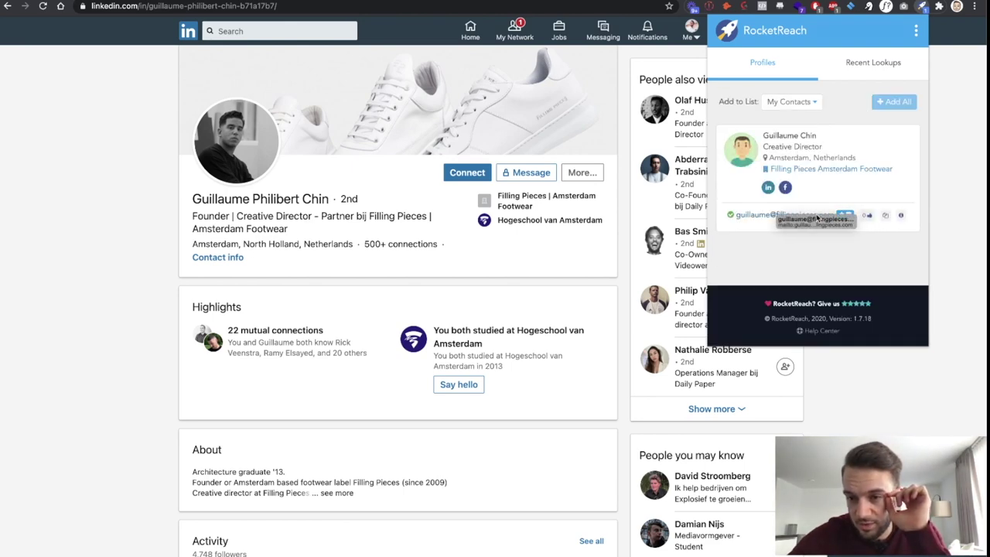
pyautogui.moveTo(737, 215); pyautogui.dragTo(827, 211)
pyautogui.hotkey('ctrl', 'c')
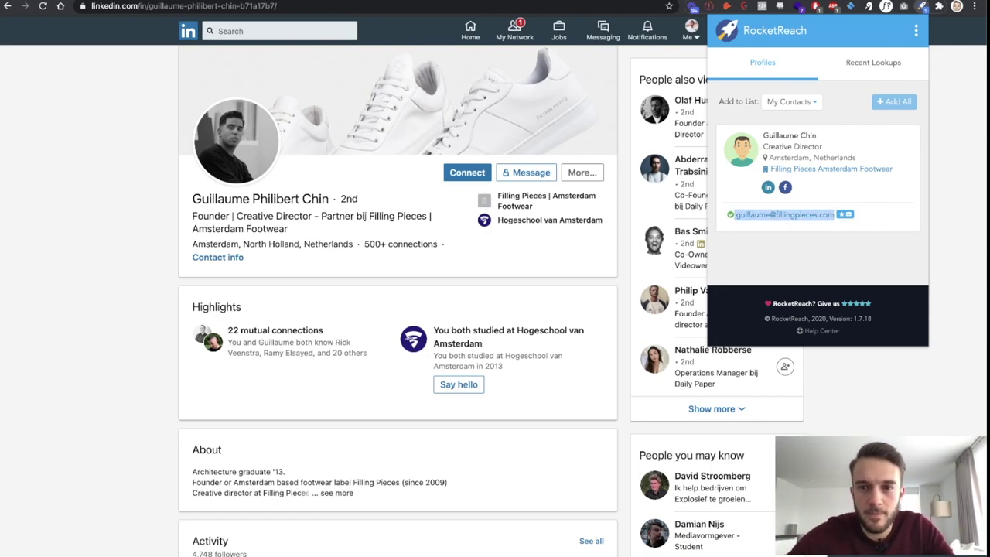
pyautogui.hotkey('ctrl', 'Tab')
pyautogui.click(80, 109)
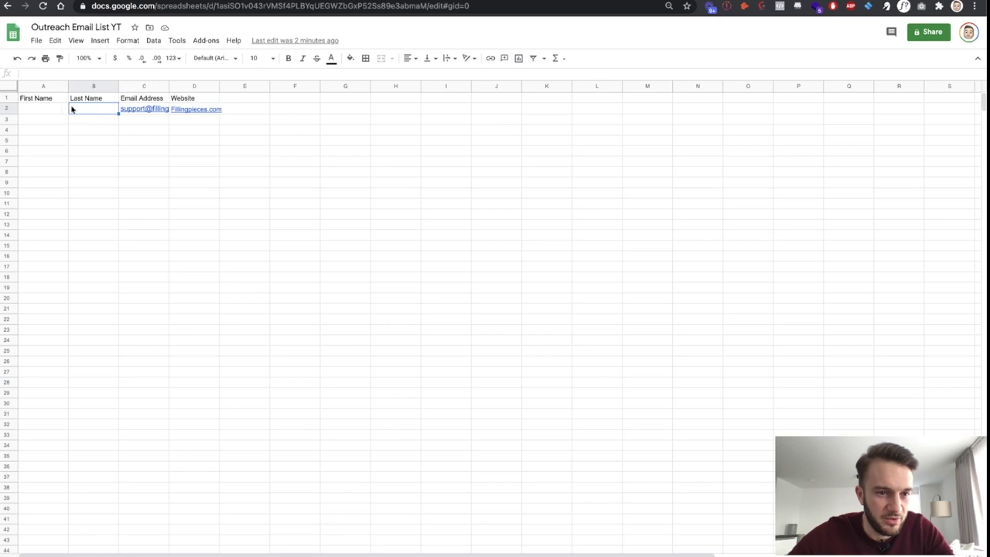
# Paste the creative director's e-mail into C2 and enter his first name in A2.
pyautogui.click(144, 110)
pyautogui.hotkey('ctrl', 'v')
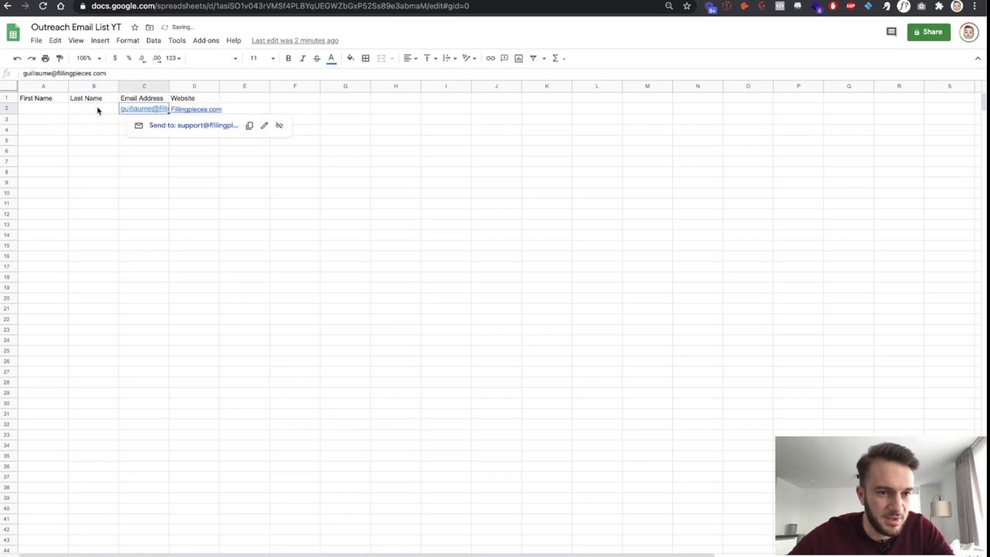
pyautogui.click(71, 109)
pyautogui.click(54, 109)
pyautogui.write('Gui')
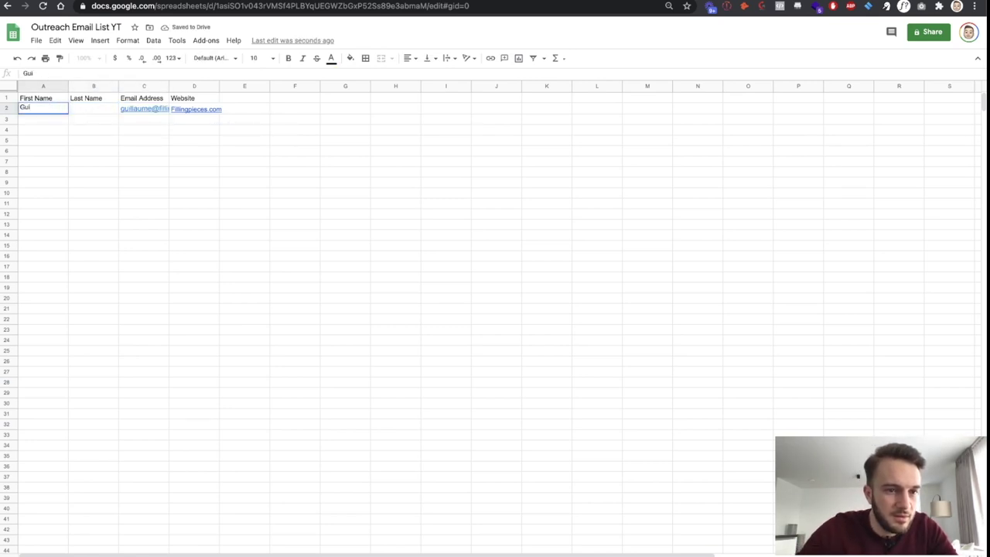
pyautogui.write('llaume')
pyautogui.press('Return')
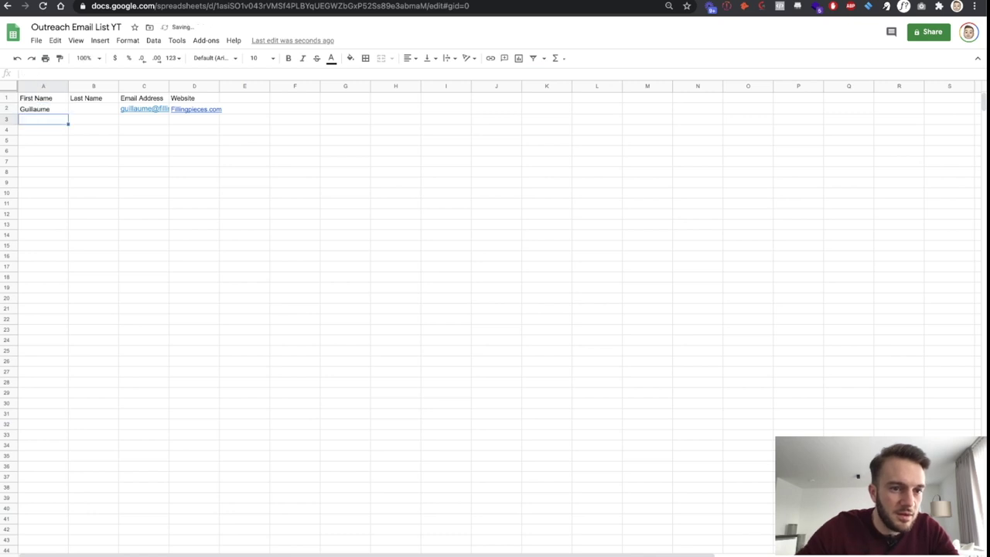
# Copy his last name from the LinkedIn profile into B2.
pyautogui.click(93, 109)
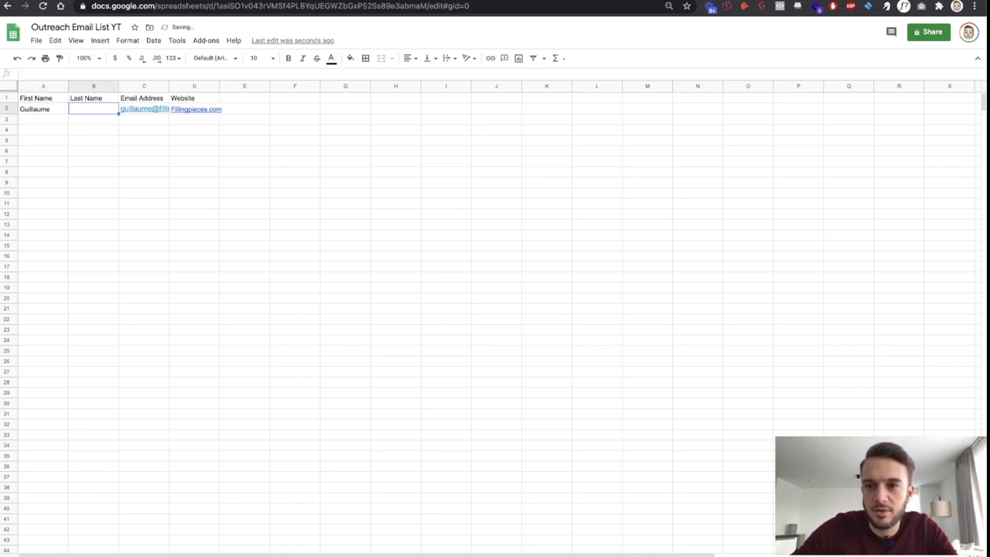
pyautogui.hotkey('ctrl', 'Tab')
pyautogui.moveTo(253, 200); pyautogui.dragTo(329, 198)
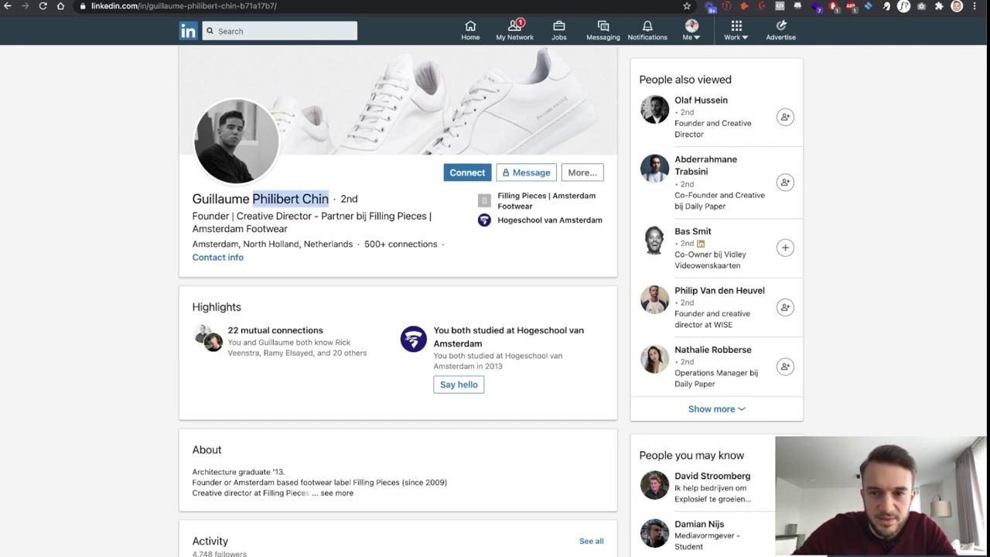
pyautogui.hotkey('ctrl', 'c')
pyautogui.hotkey('ctrl', 'shift', 'Tab')
pyautogui.hotkey('ctrl', 'v')
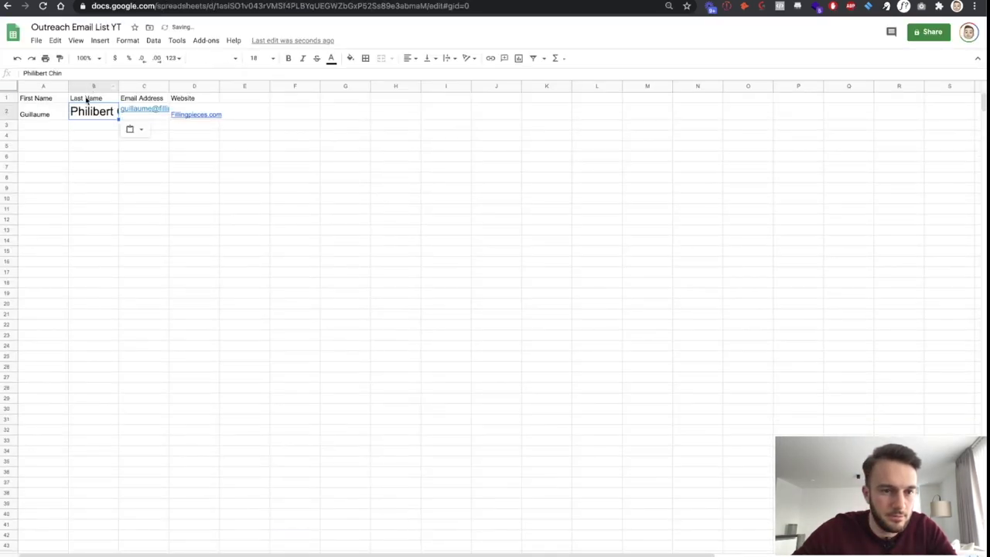
pyautogui.click(44, 124)
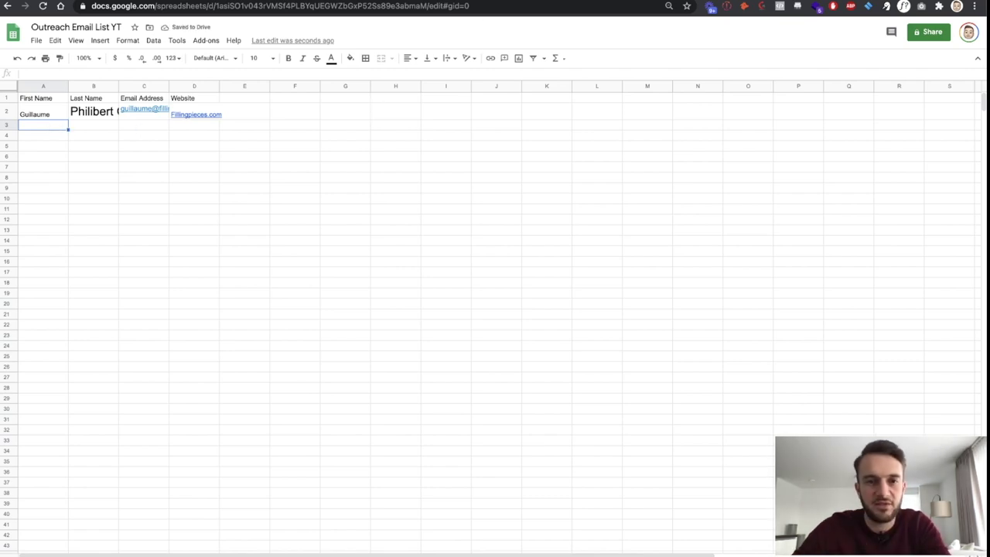
# Browse the Alex Mill homepage and review Hunter's four alexmill.com addresses, including the cofounder's.
pyautogui.hotkey('ctrl', 'shift', 'Tab')
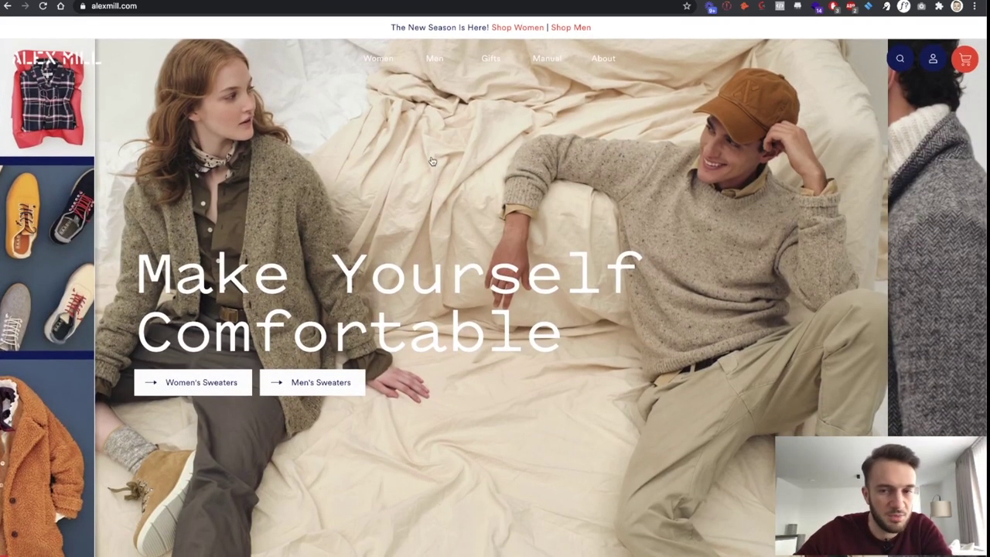
pyautogui.scroll(-10, 433, 161)
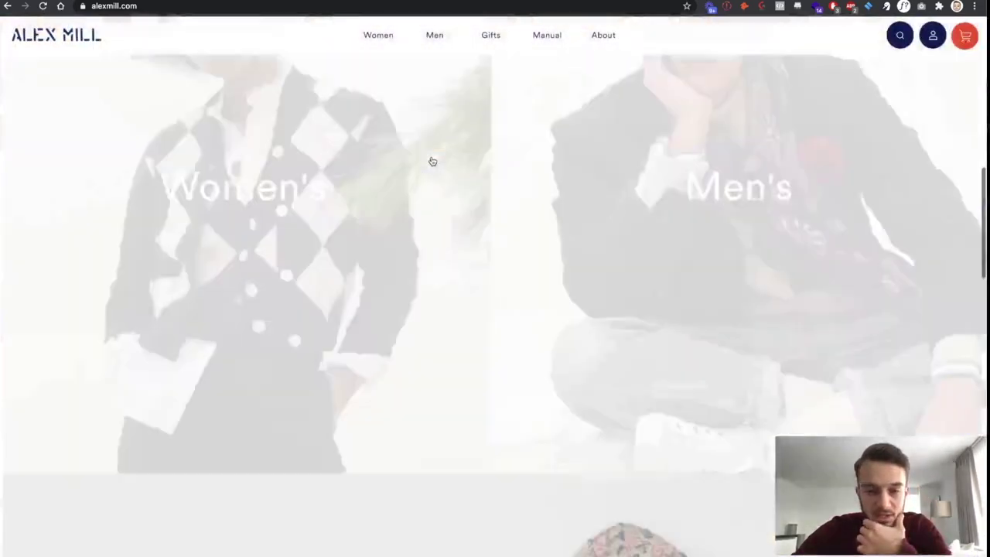
pyautogui.scroll(-10, 433, 161)
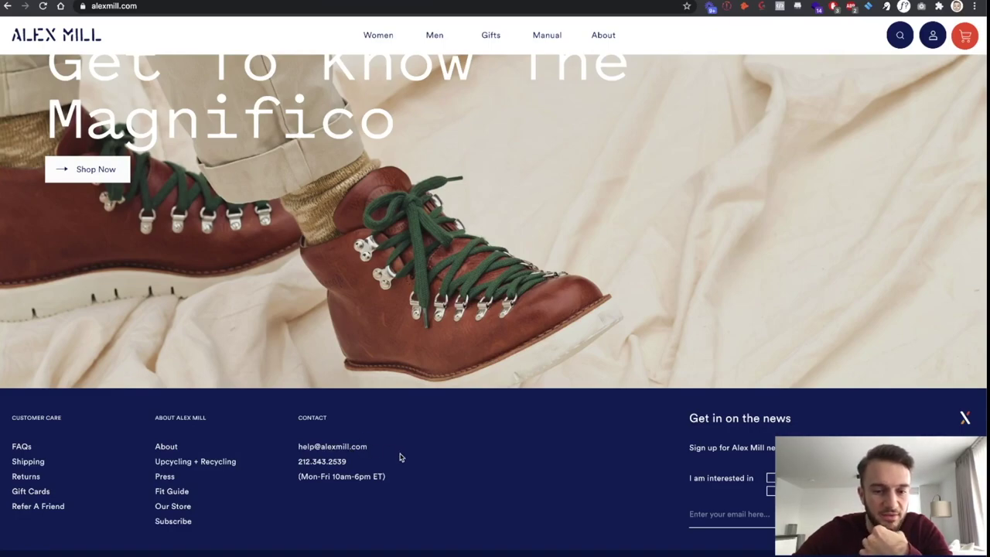
pyautogui.scroll(15, 460, 503)
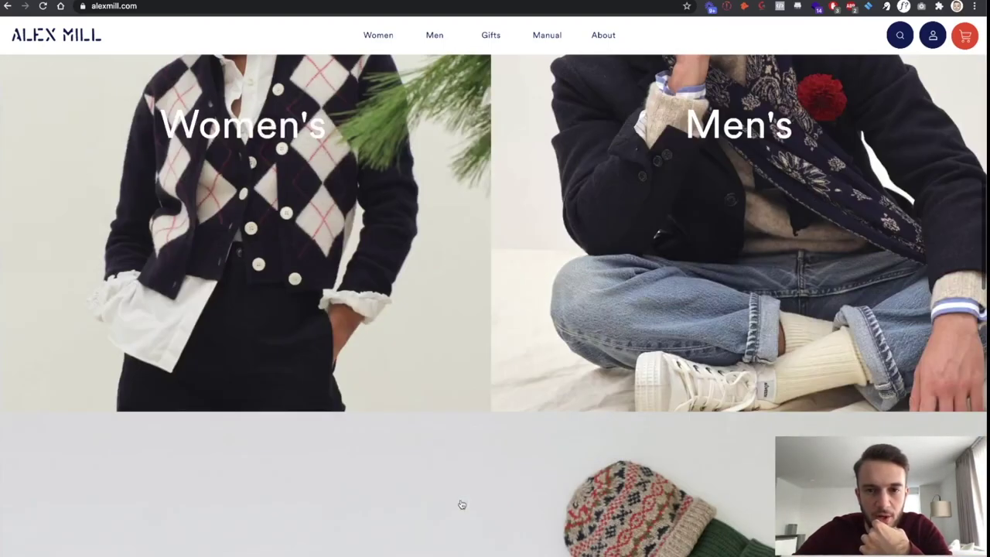
pyautogui.click(744, 7)
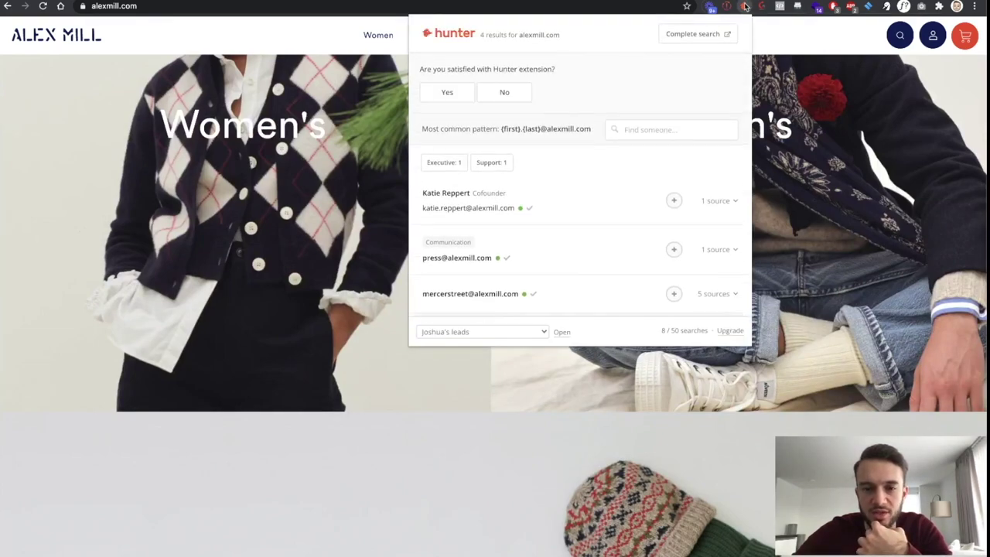
pyautogui.scroll(-3, 581, 163)
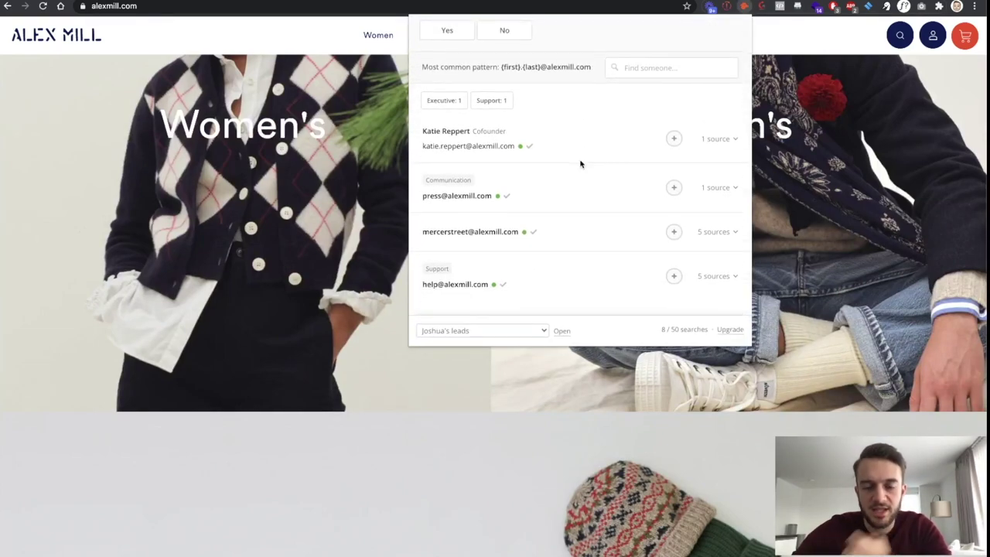
pyautogui.scroll(2, 581, 163)
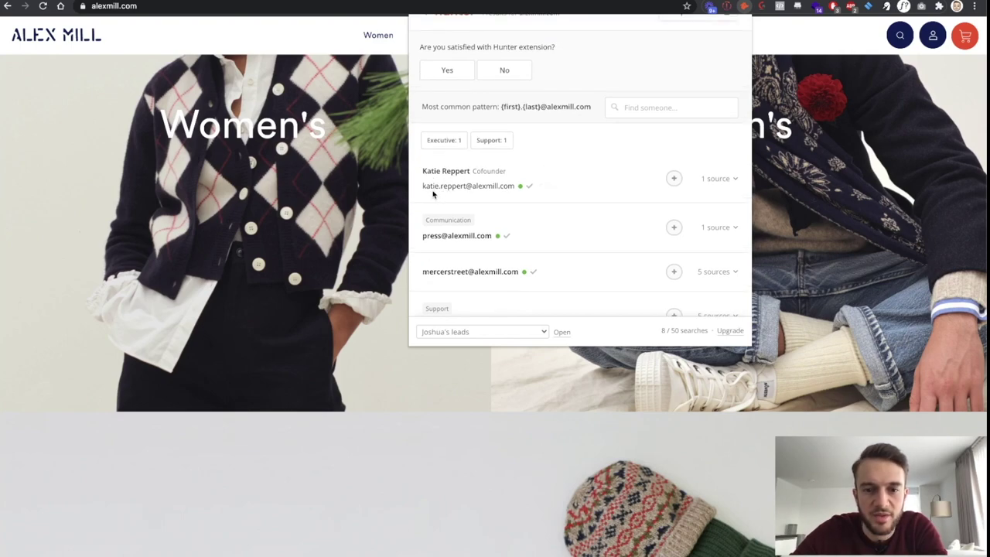
pyautogui.hotkey('ctrl', 'Tab')
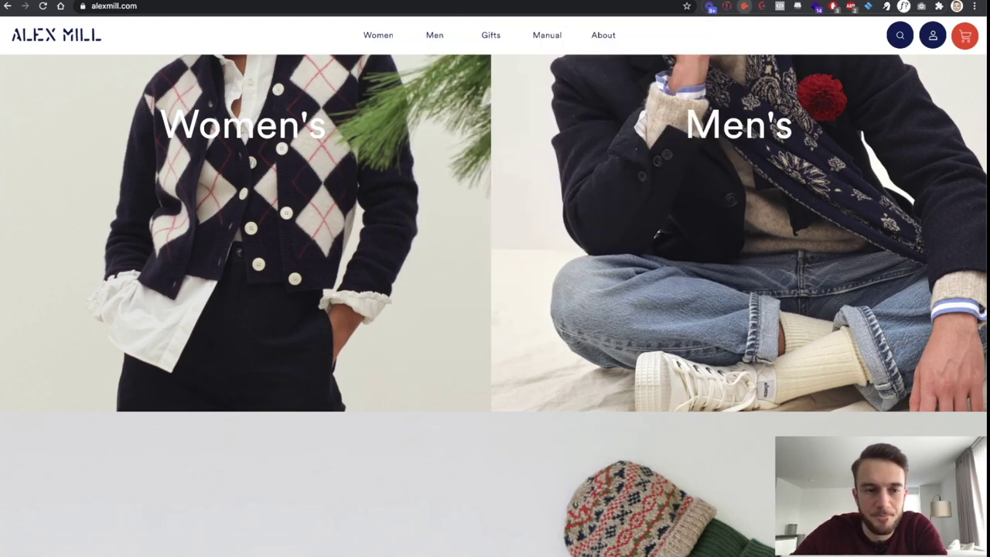
pyautogui.write('Katie')
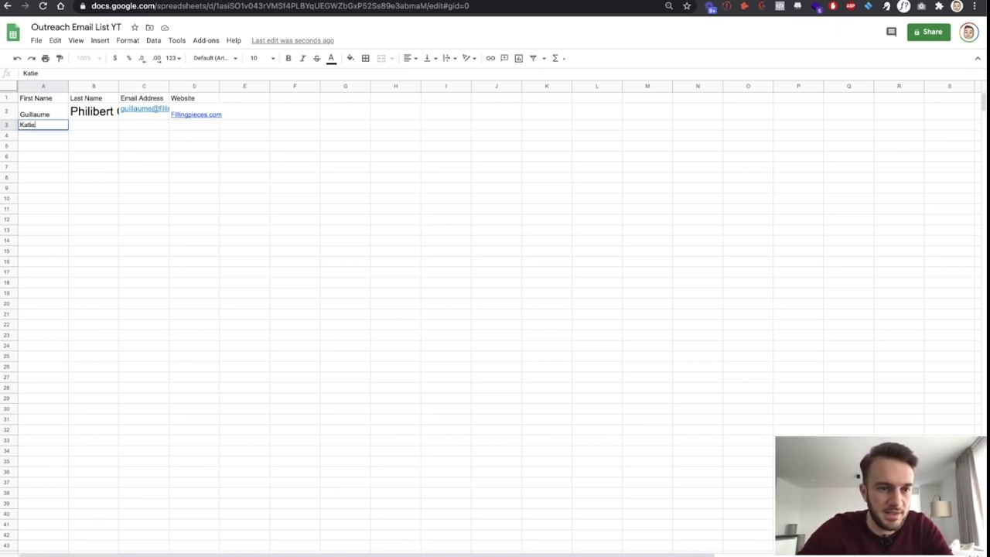
pyautogui.press('Tab')
pyautogui.write('Reppert')
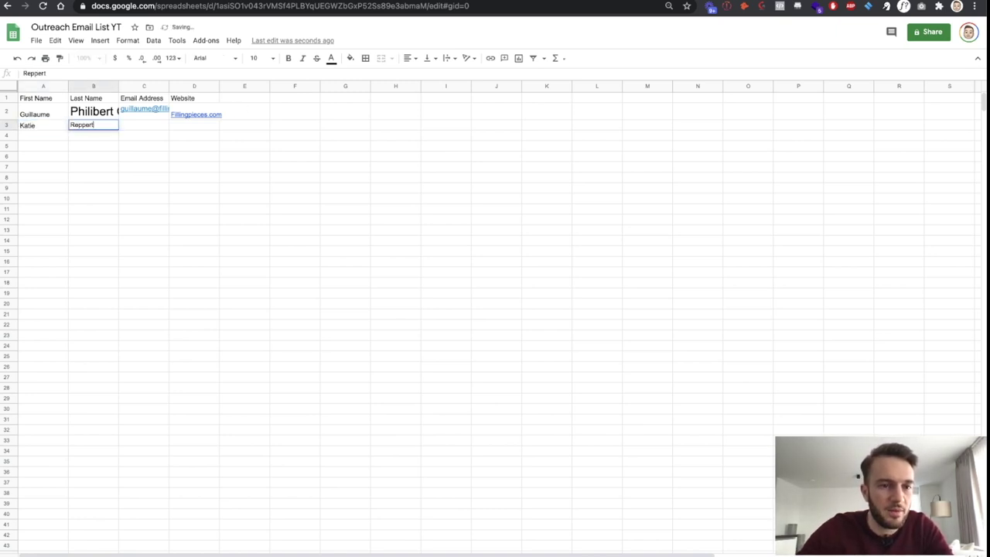
pyautogui.press('Return')
pyautogui.click(93, 126)
# Copy the cofounder's alexmill.com e-mail from Hunter into C3.
pyautogui.click(143, 126)
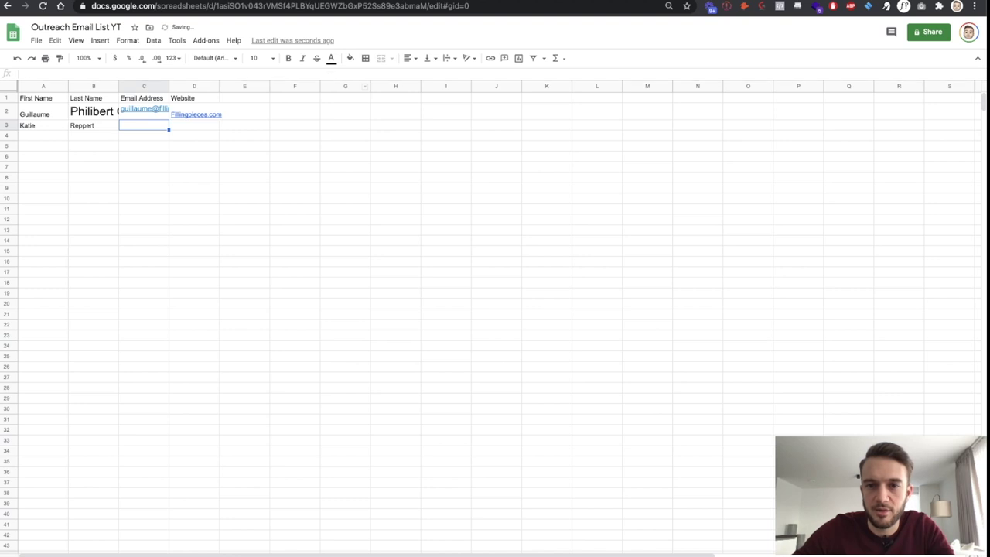
pyautogui.hotkey('ctrl', 'Tab')
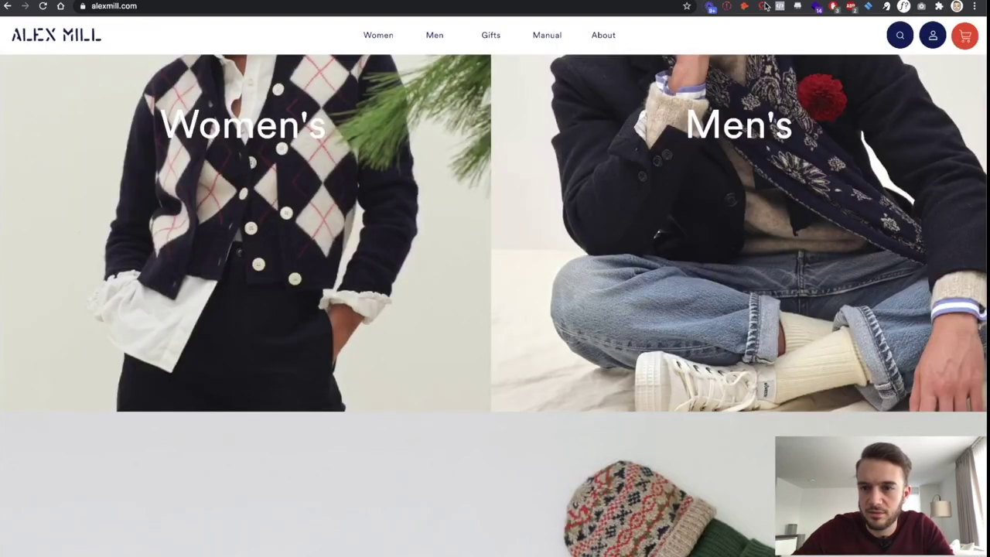
pyautogui.click(745, 6)
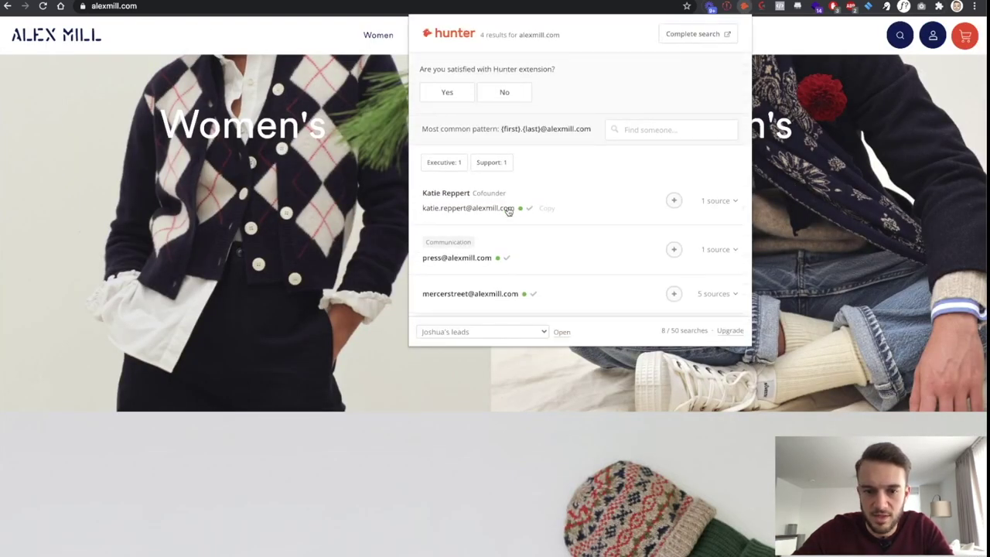
pyautogui.click(508, 209)
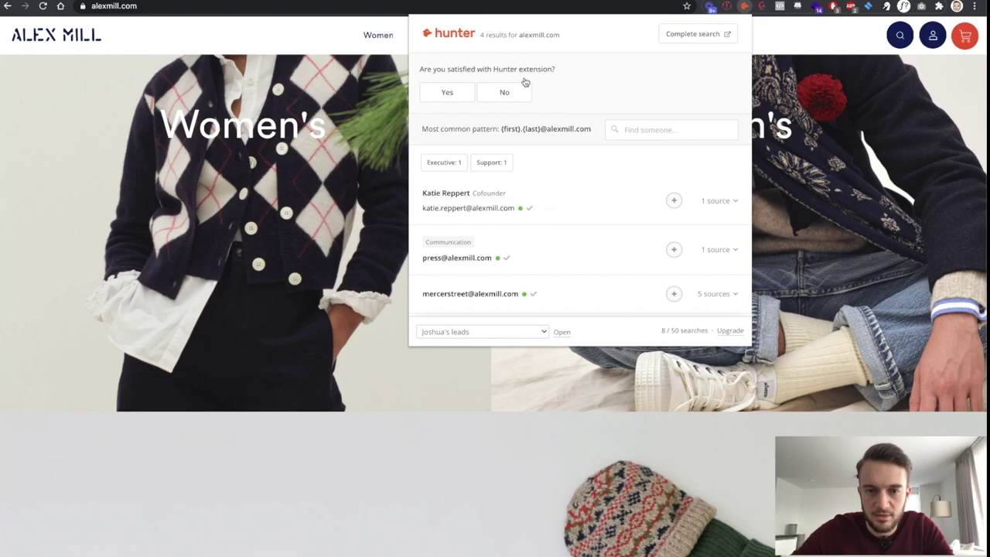
pyautogui.hotkey('ctrl', 'shift', 'Tab')
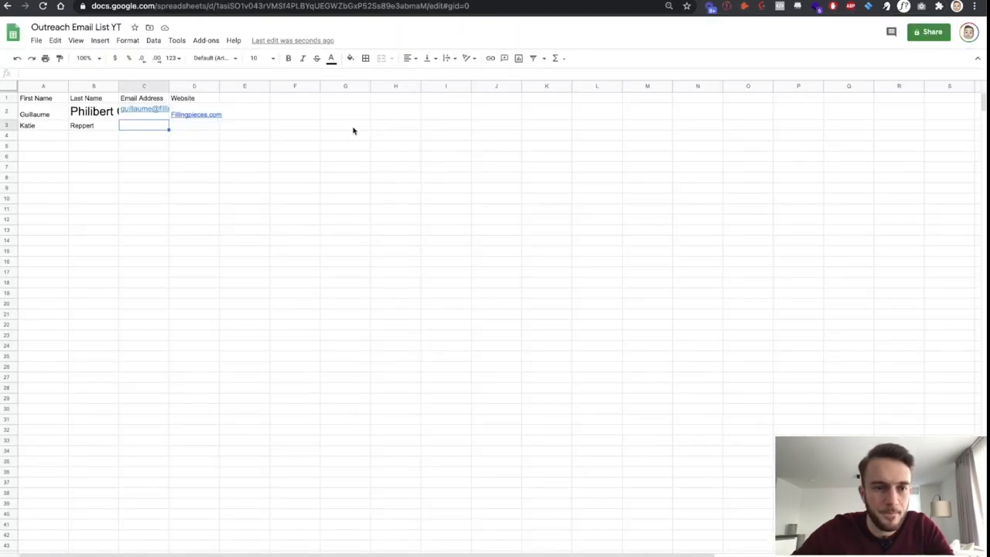
pyautogui.hotkey('ctrl', 'v')
pyautogui.click(206, 128)
pyautogui.hotkey('ctrl', 'Tab')
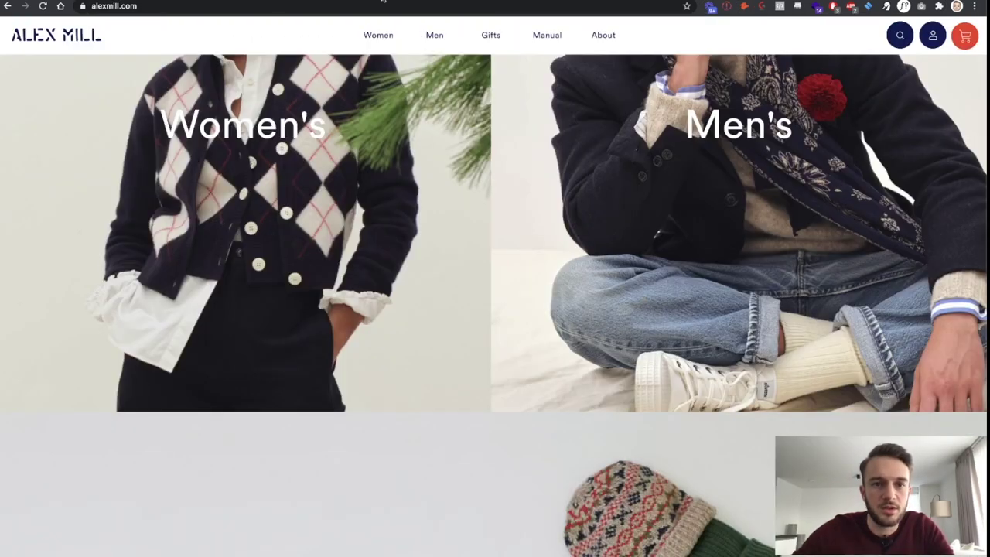
pyautogui.hotkey('ctrl', 'shift', 'Tab')
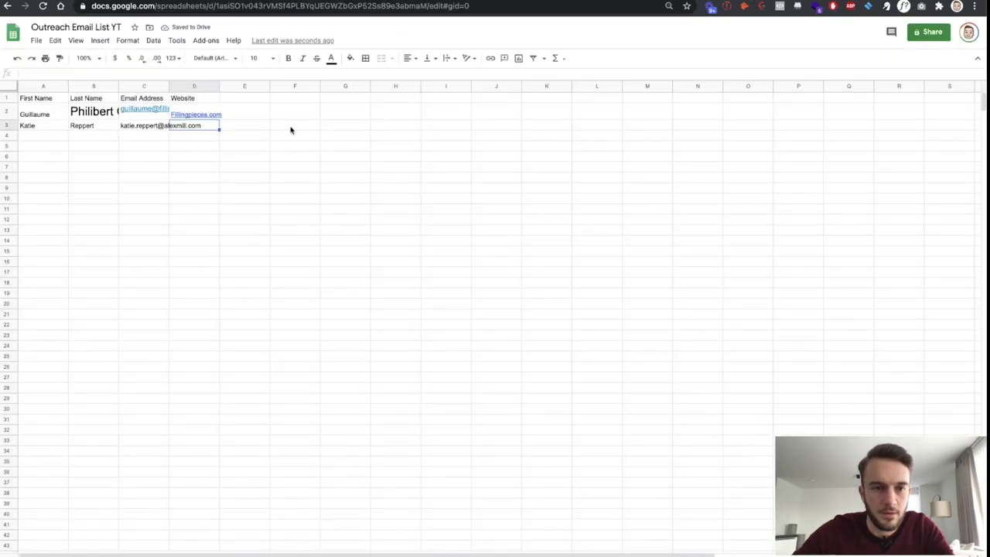
pyautogui.hotkey('ctrl', 'v')
pyautogui.click(172, 164)
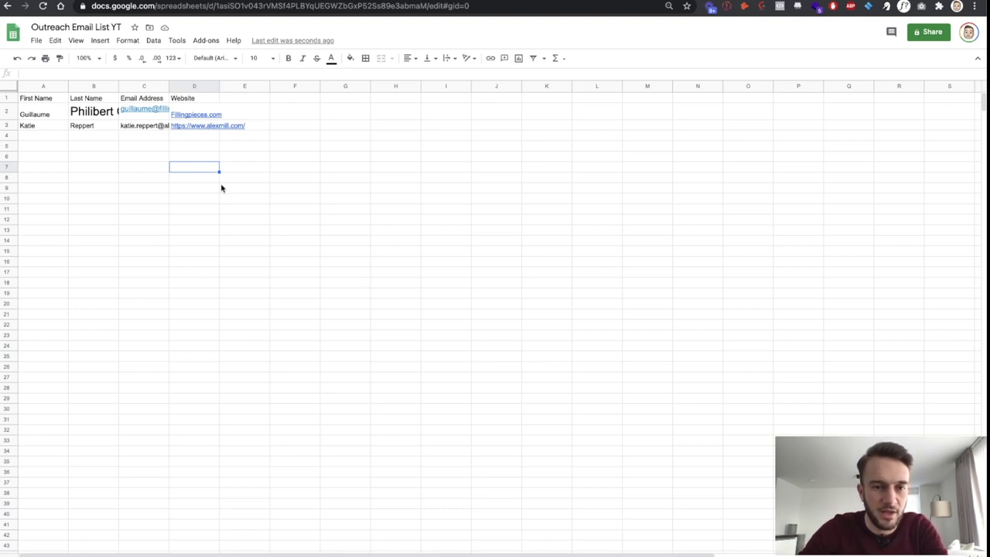
pyautogui.click(48, 127)
pyautogui.click(26, 140)
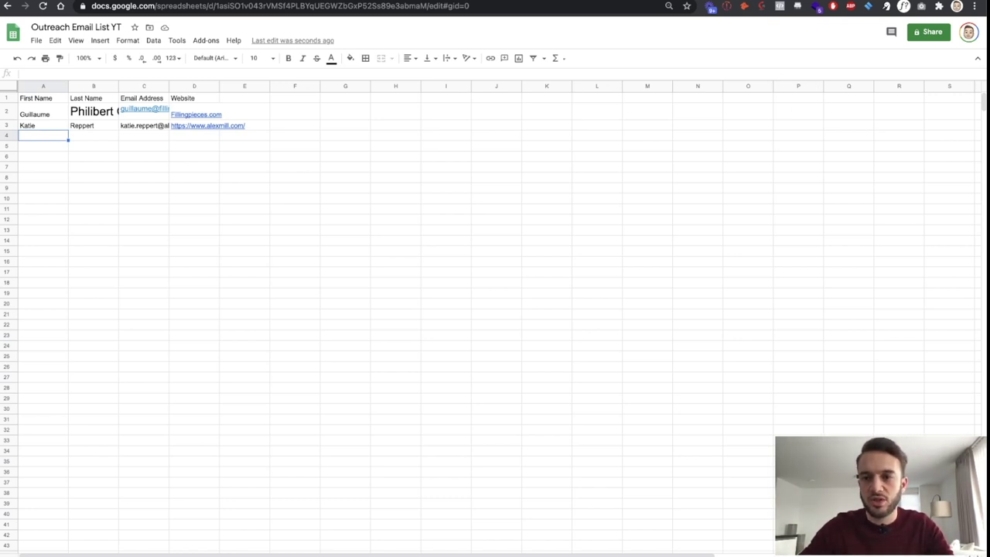
pyautogui.hotkey('ctrl', 'Tab')
# Search for neverbounce and open the NeverBounce homepage, dismissing its cookie notice.
pyautogui.click(508, 6)
pyautogui.write('neverbounce')
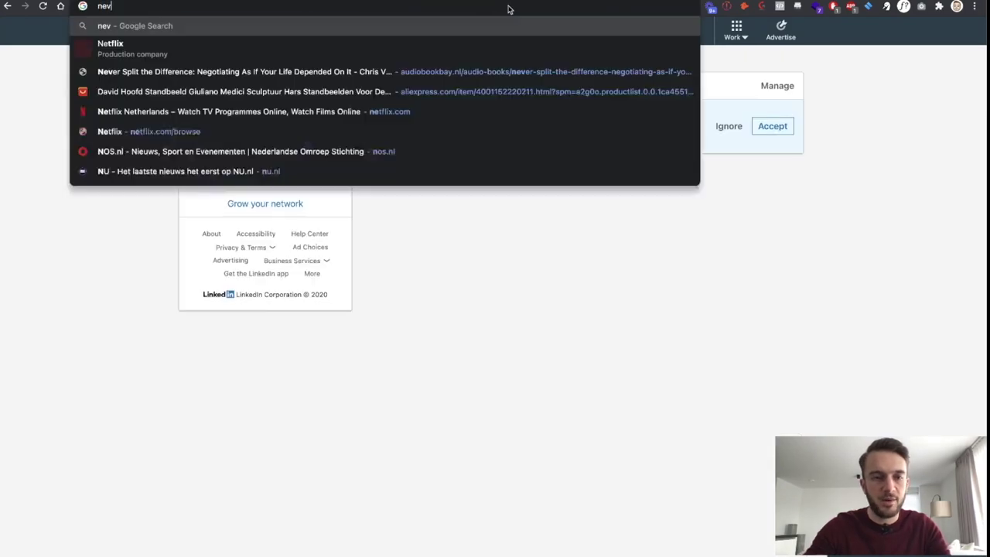
pyautogui.press('Return')
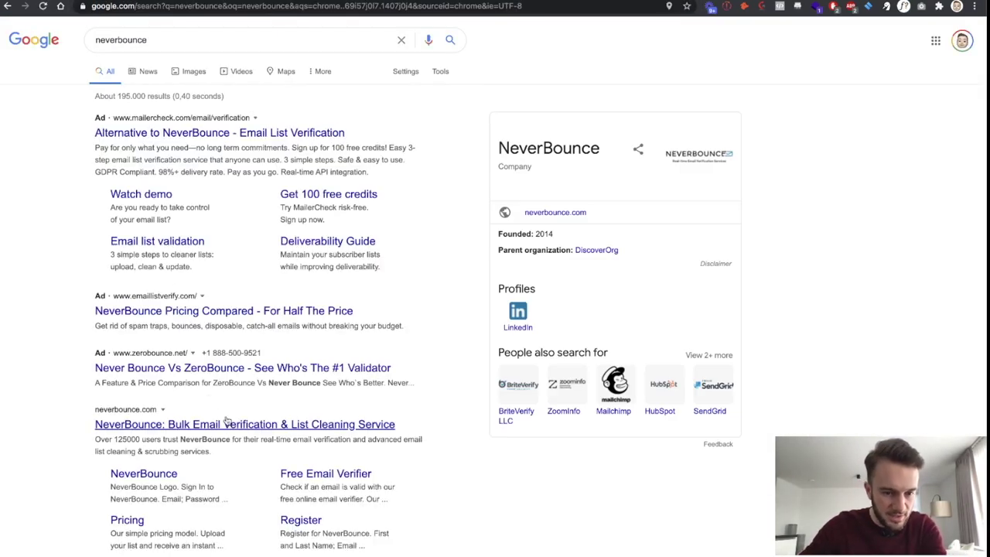
pyautogui.click(228, 427)
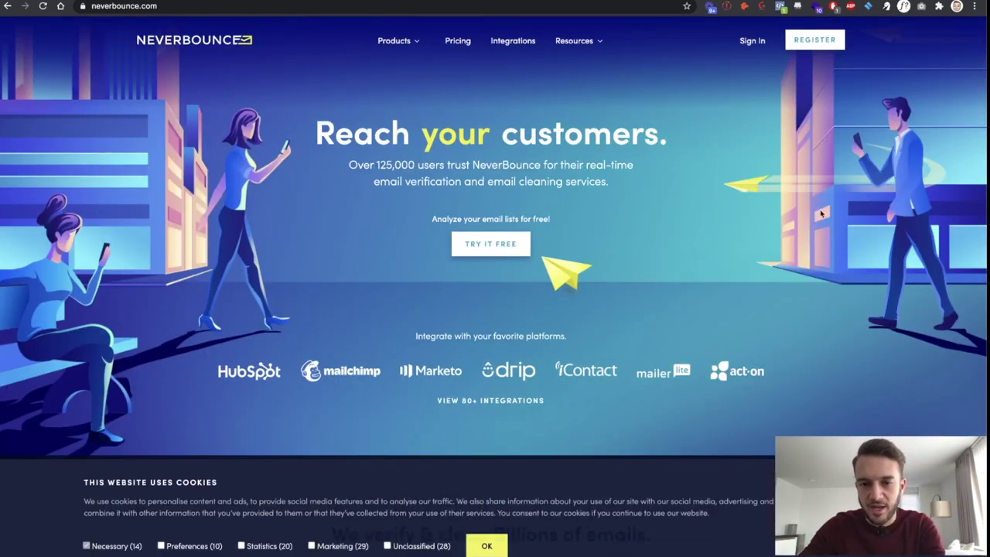
pyautogui.click(499, 545)
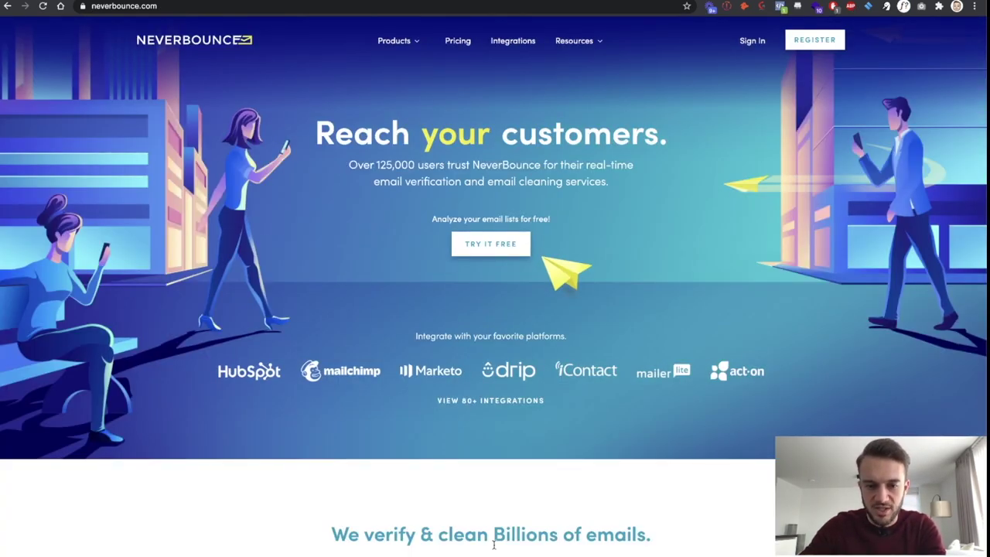
# Log in to NeverBounce, reaching the empty Clean page with 1,000 credits.
pyautogui.click(745, 46)
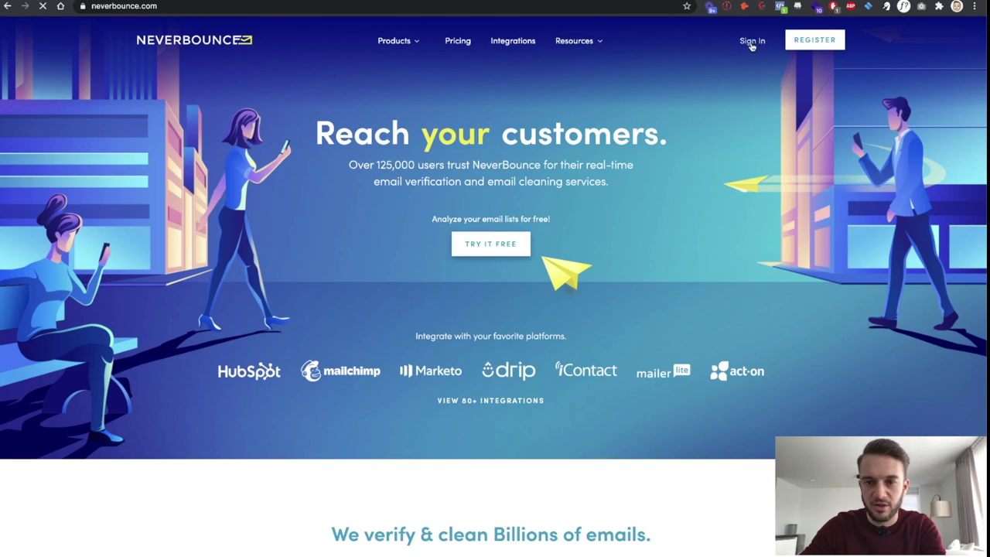
pyautogui.click(386, 266)
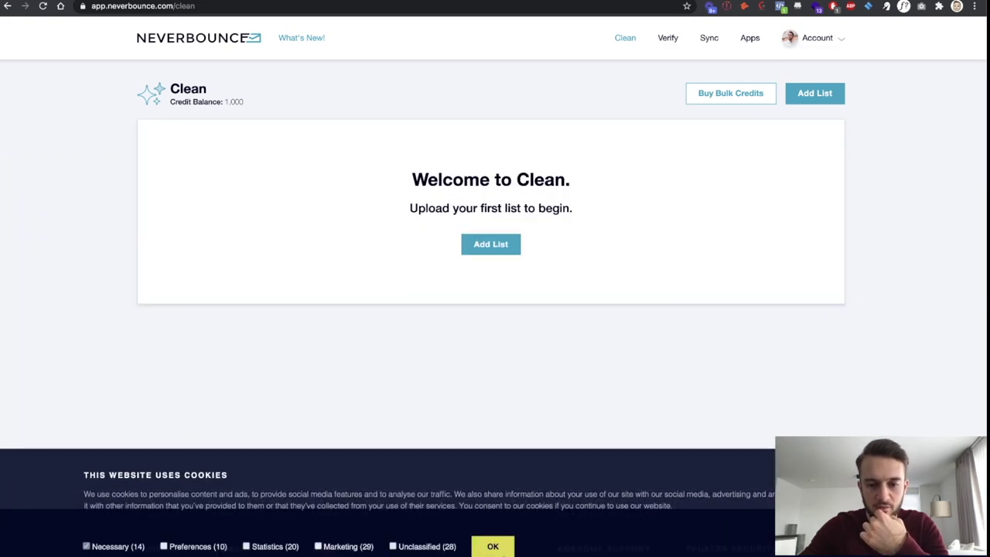
pyautogui.click(498, 549)
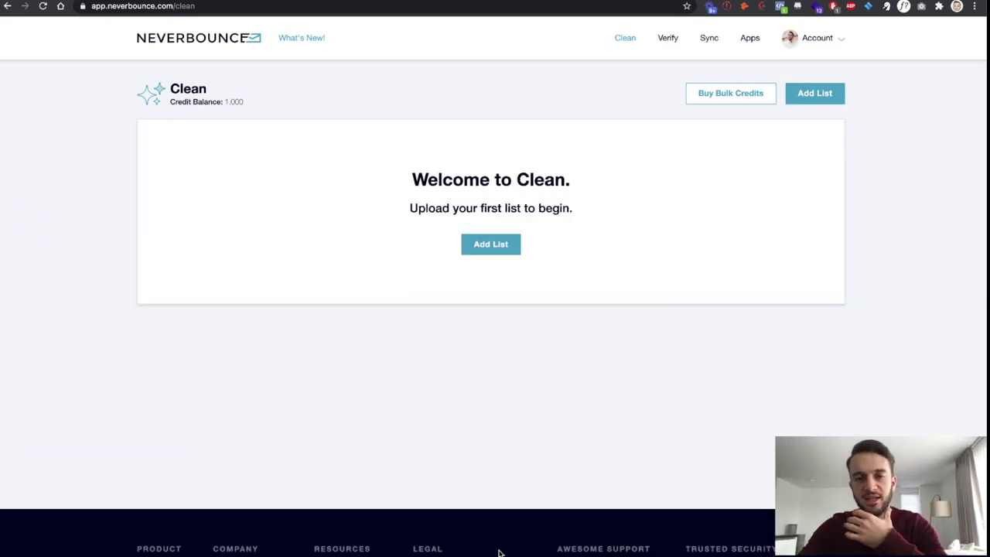
pyautogui.hotkey('ctrl', 'Tab')
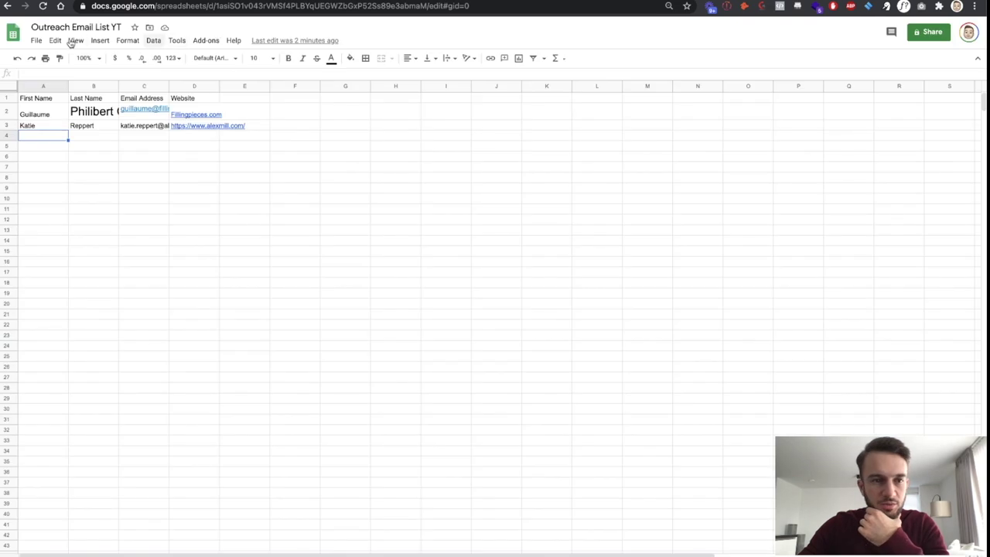
# Download the current sheet via File > Download as Comma-separated values (.csv).
pyautogui.click(40, 42)
pyautogui.moveTo(77, 169)
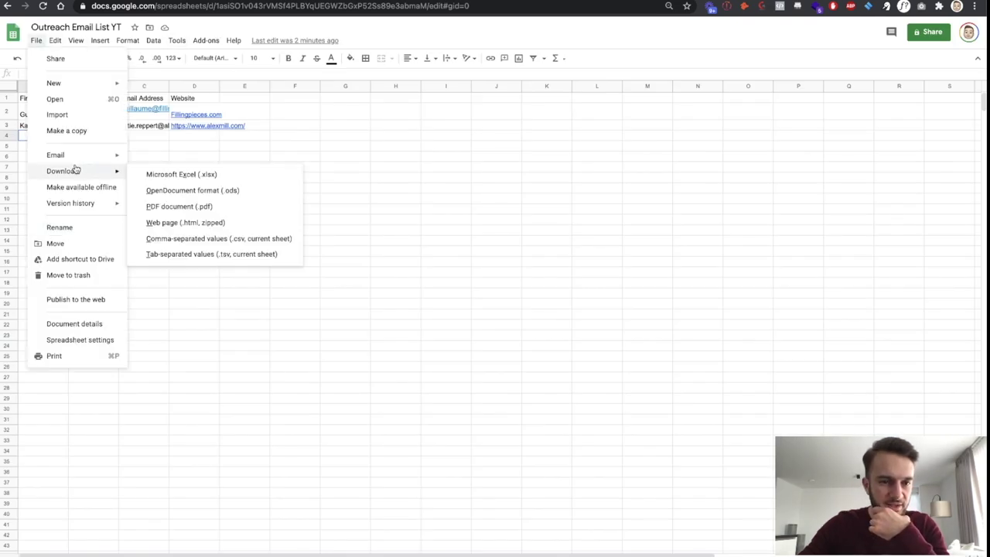
pyautogui.click(188, 239)
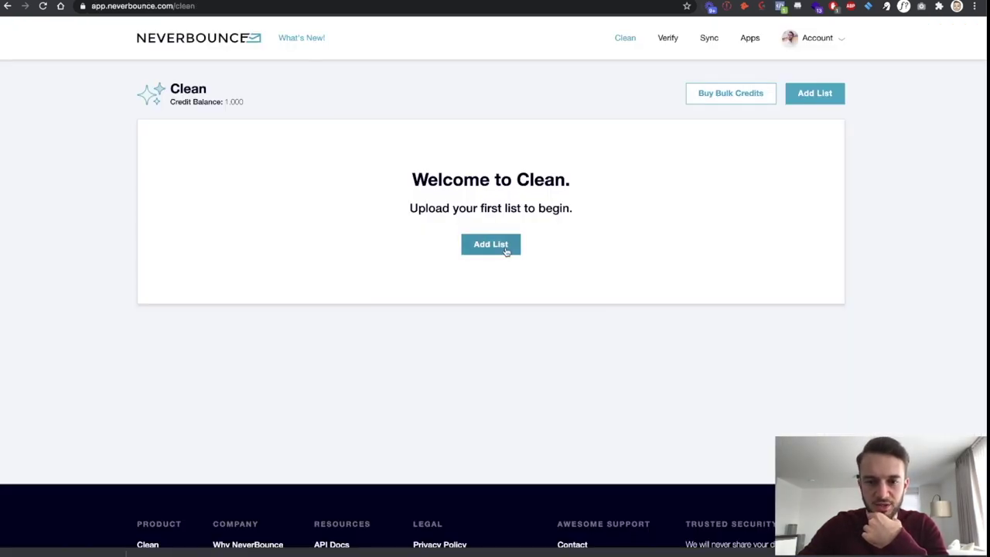
# Add 'Outreach Email List YT - Sheet1.csv' from Downloads as a new NeverBounce list.
pyautogui.click(506, 250)
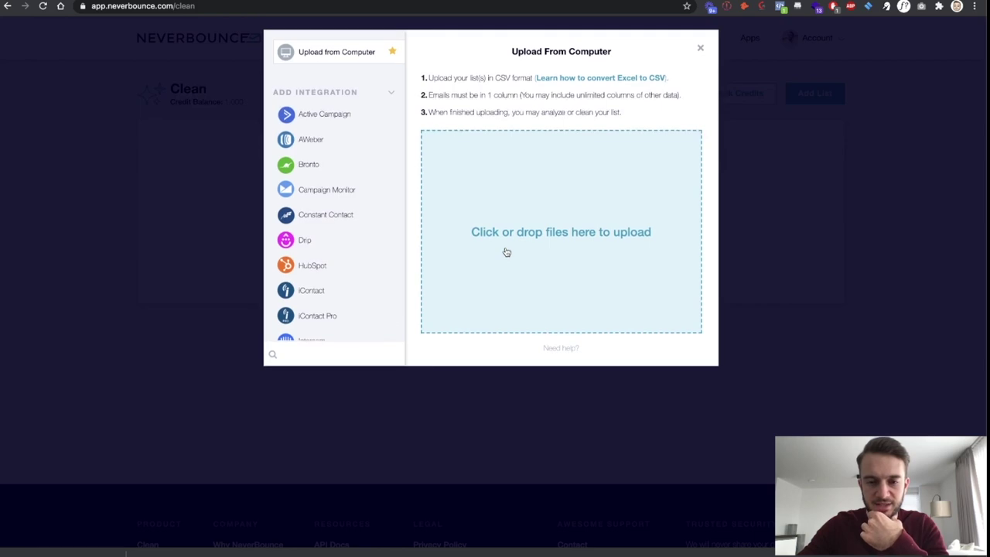
pyautogui.click(553, 238)
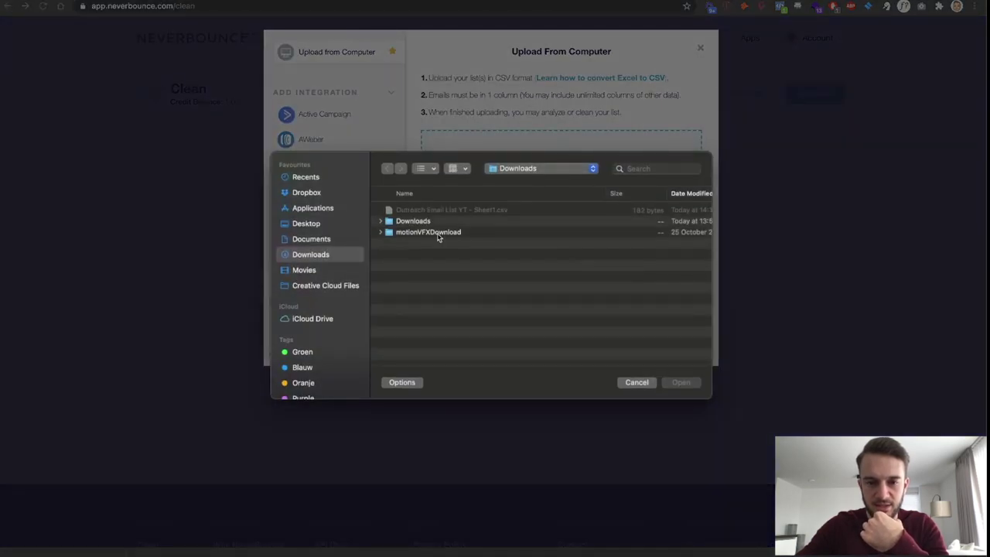
pyautogui.click(428, 210)
pyautogui.doubleClick(428, 209)
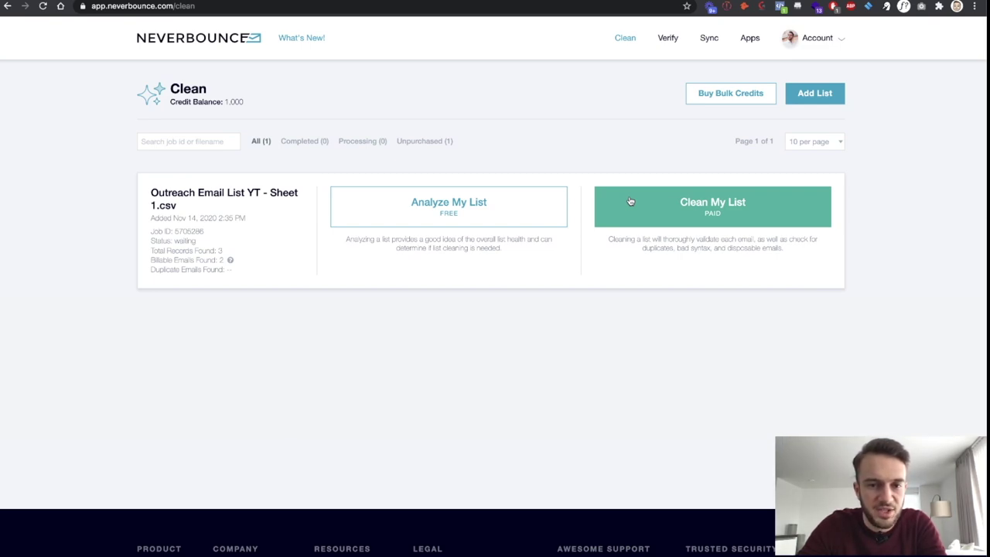
# Run the free NeverBounce analysis and check the estimated bounce rate of under 1%.
pyautogui.click(445, 222)
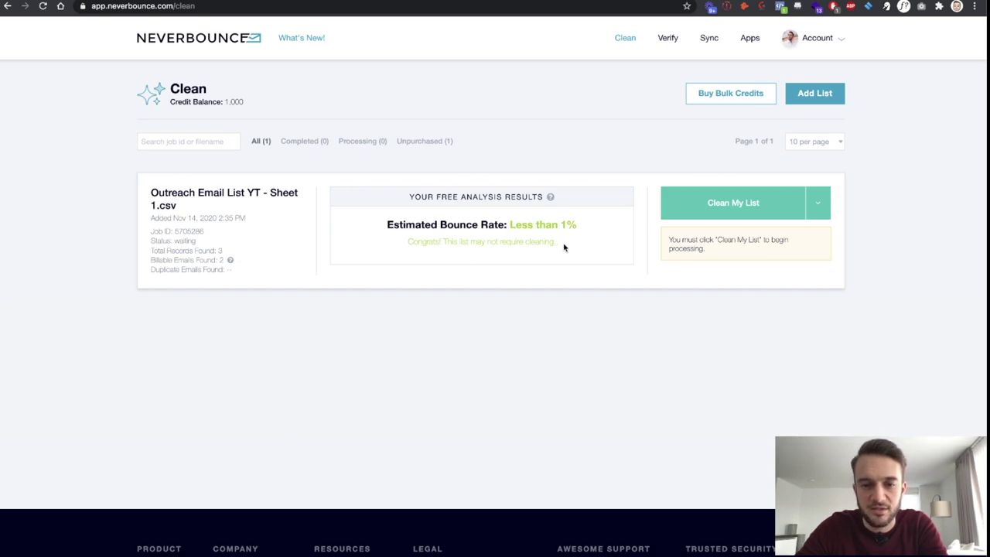
pyautogui.moveTo(564, 248); pyautogui.dragTo(383, 233)
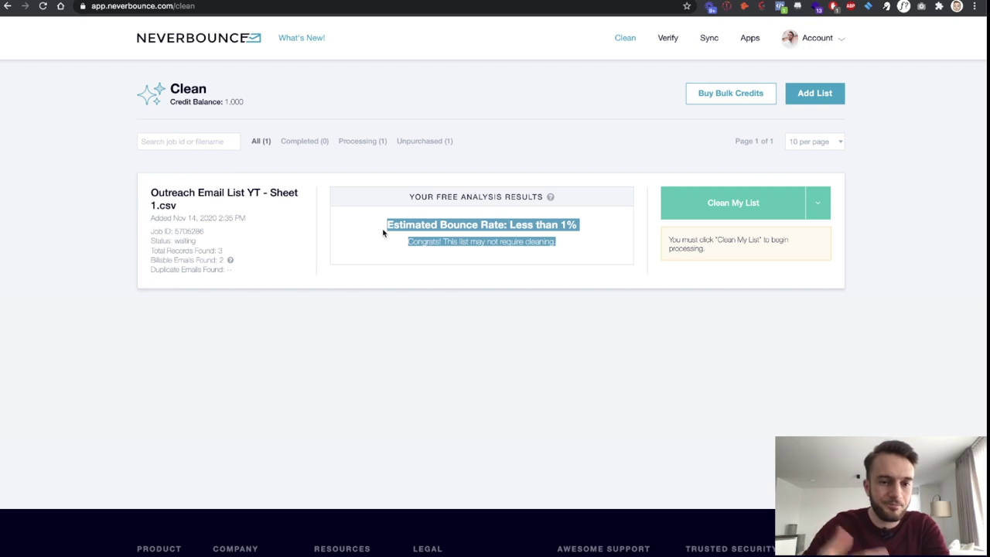
pyautogui.click(383, 233)
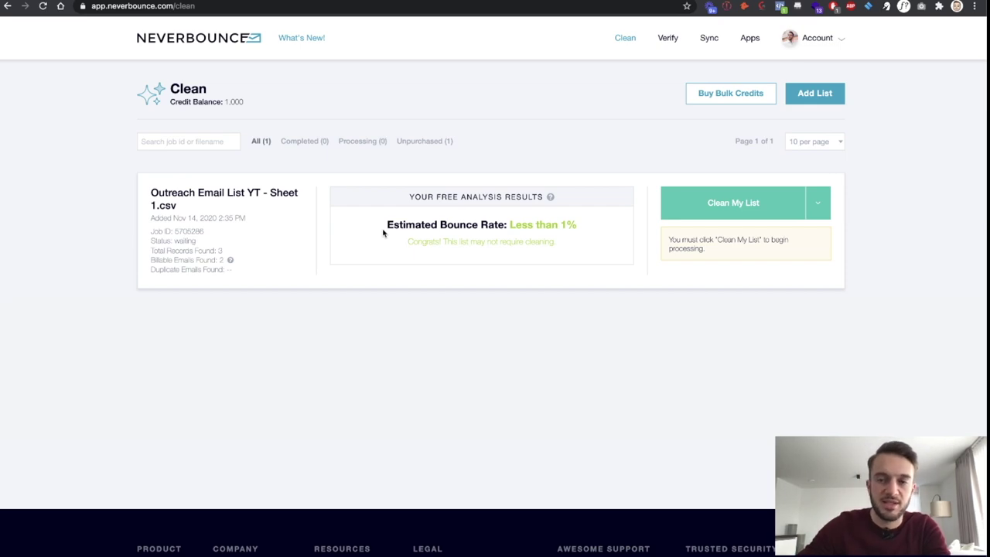
pyautogui.hotkey('ctrl', 'Tab')
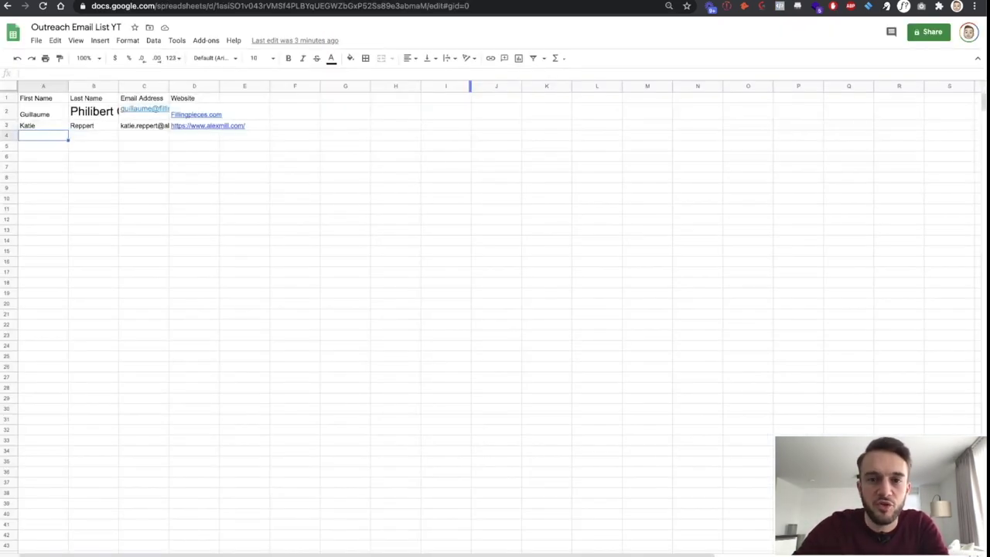
pyautogui.click(481, 187)
pyautogui.click(191, 142)
pyautogui.moveTo(191, 141); pyautogui.dragTo(45, 130)
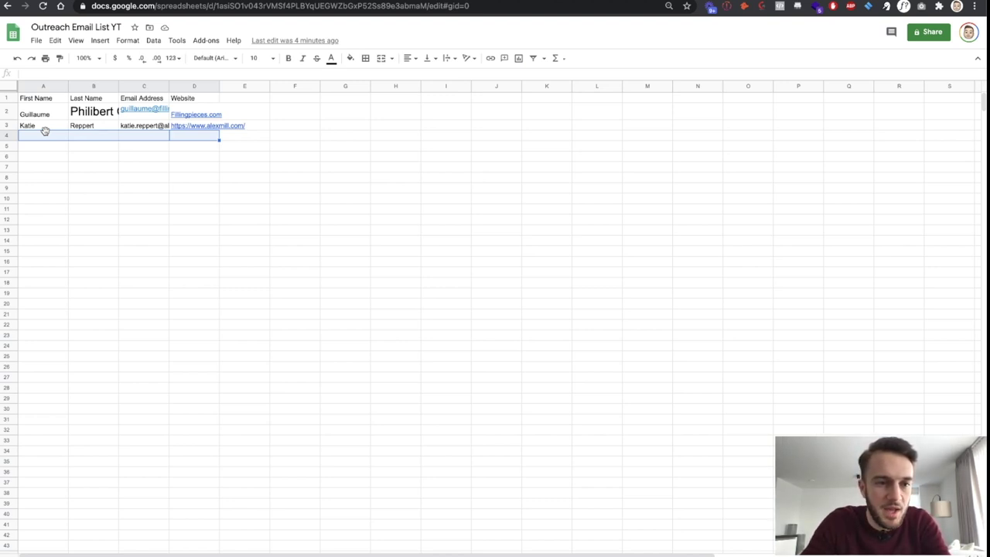
pyautogui.moveTo(34, 114); pyautogui.dragTo(267, 133)
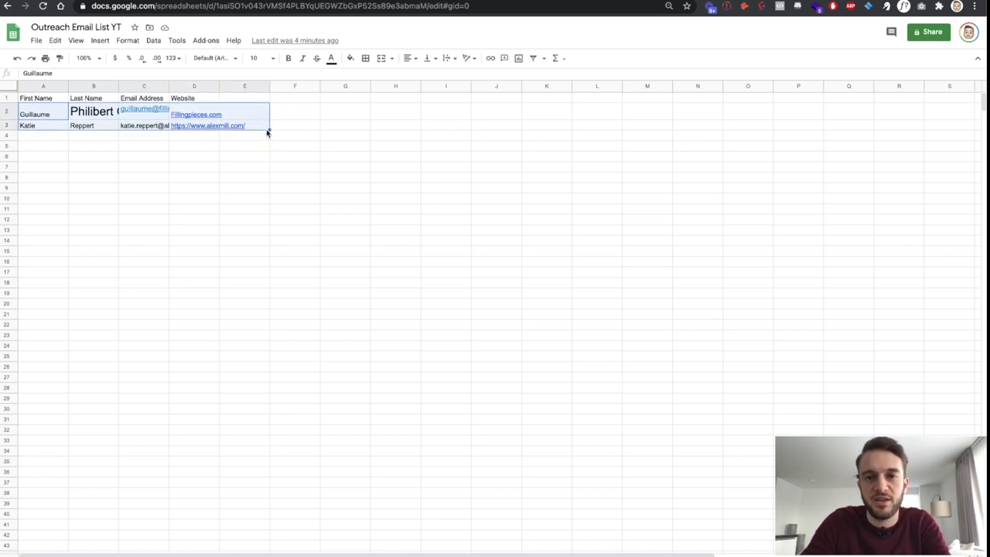
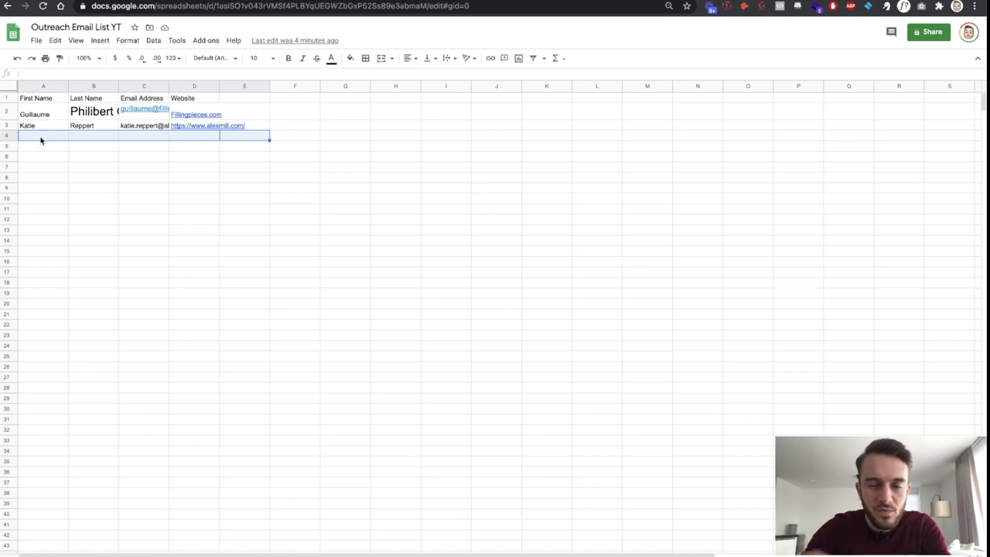
pyautogui.moveTo(41, 140); pyautogui.dragTo(236, 139)
pyautogui.click(236, 139)
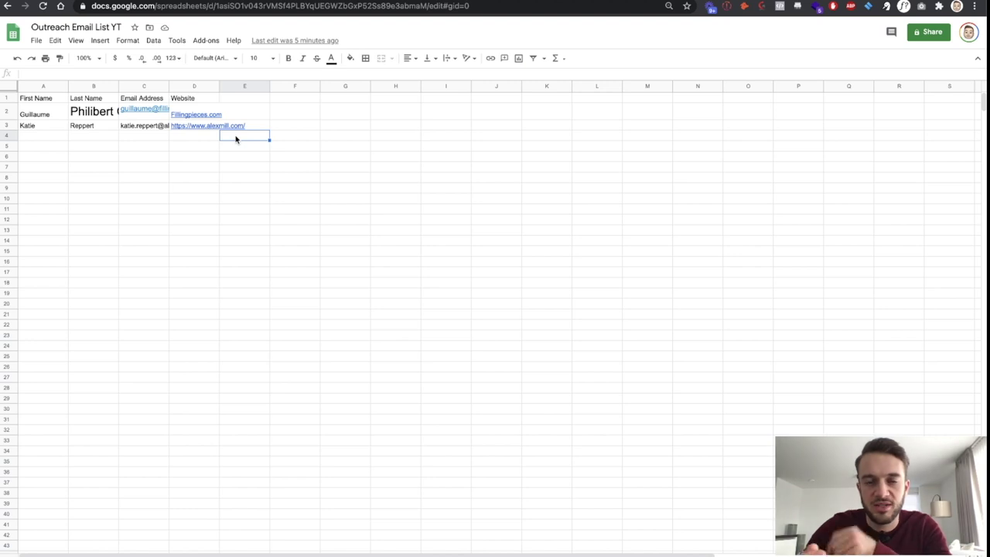
pyautogui.moveTo(236, 139); pyautogui.dragTo(92, 138)
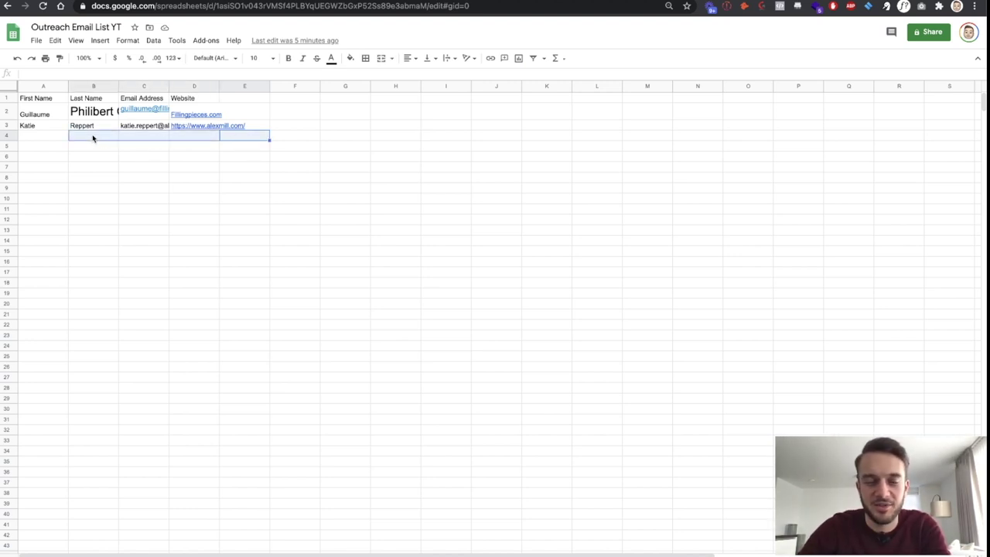
pyautogui.click(54, 138)
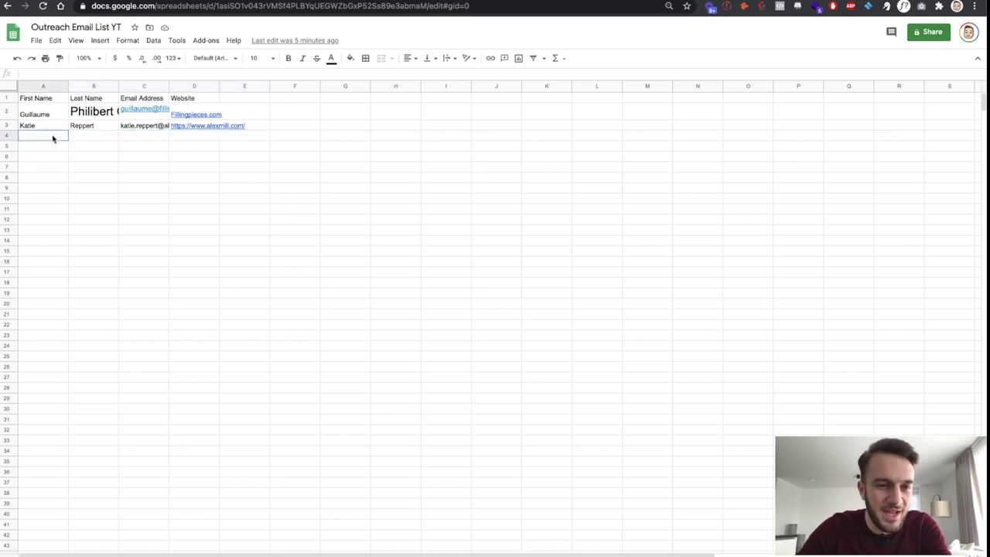
pyautogui.moveTo(104, 138); pyautogui.dragTo(113, 192)
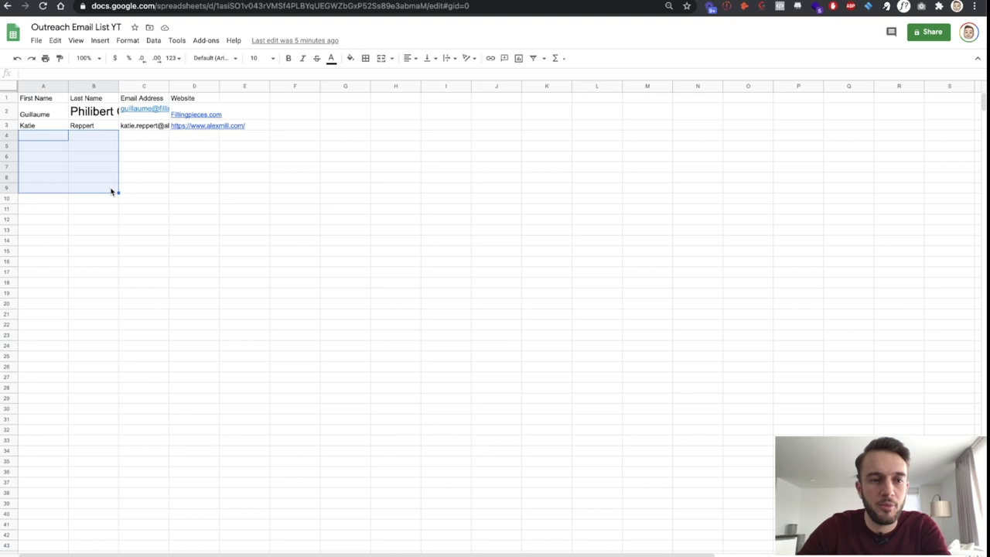
pyautogui.click(111, 191)
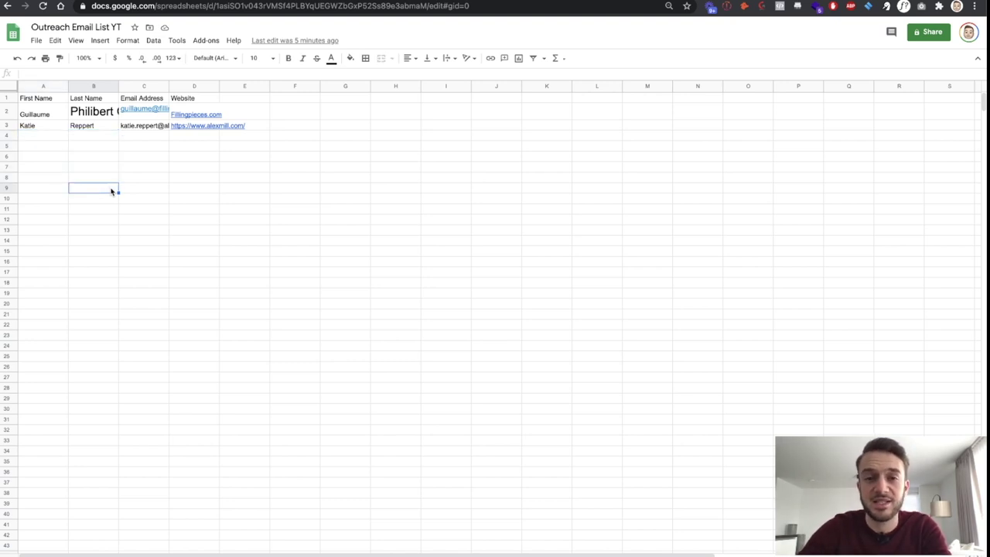